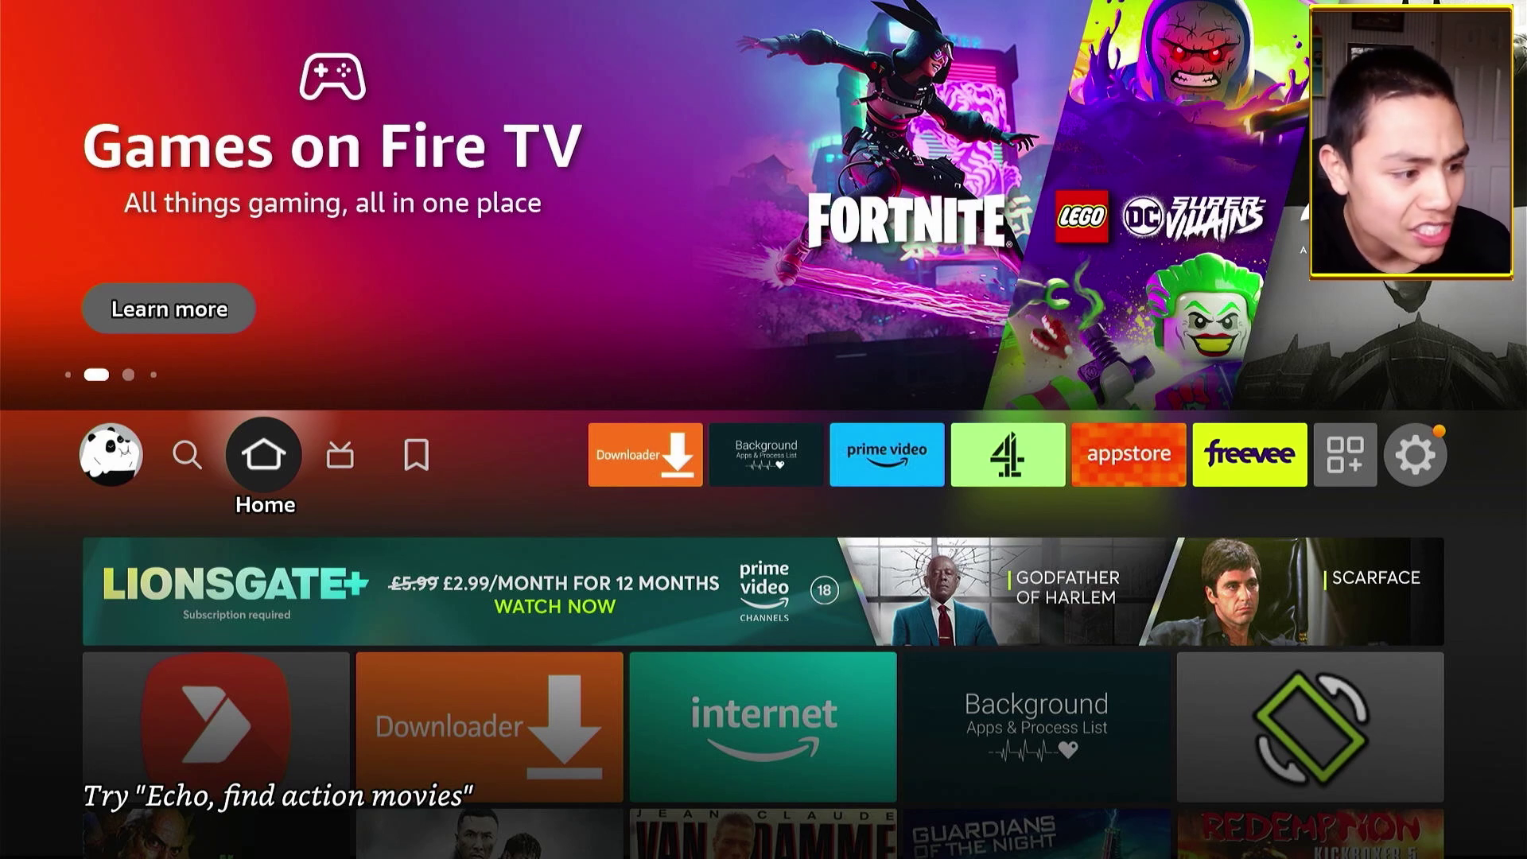
Open the Find search keyboard and enter 'Sc'
key("Left")
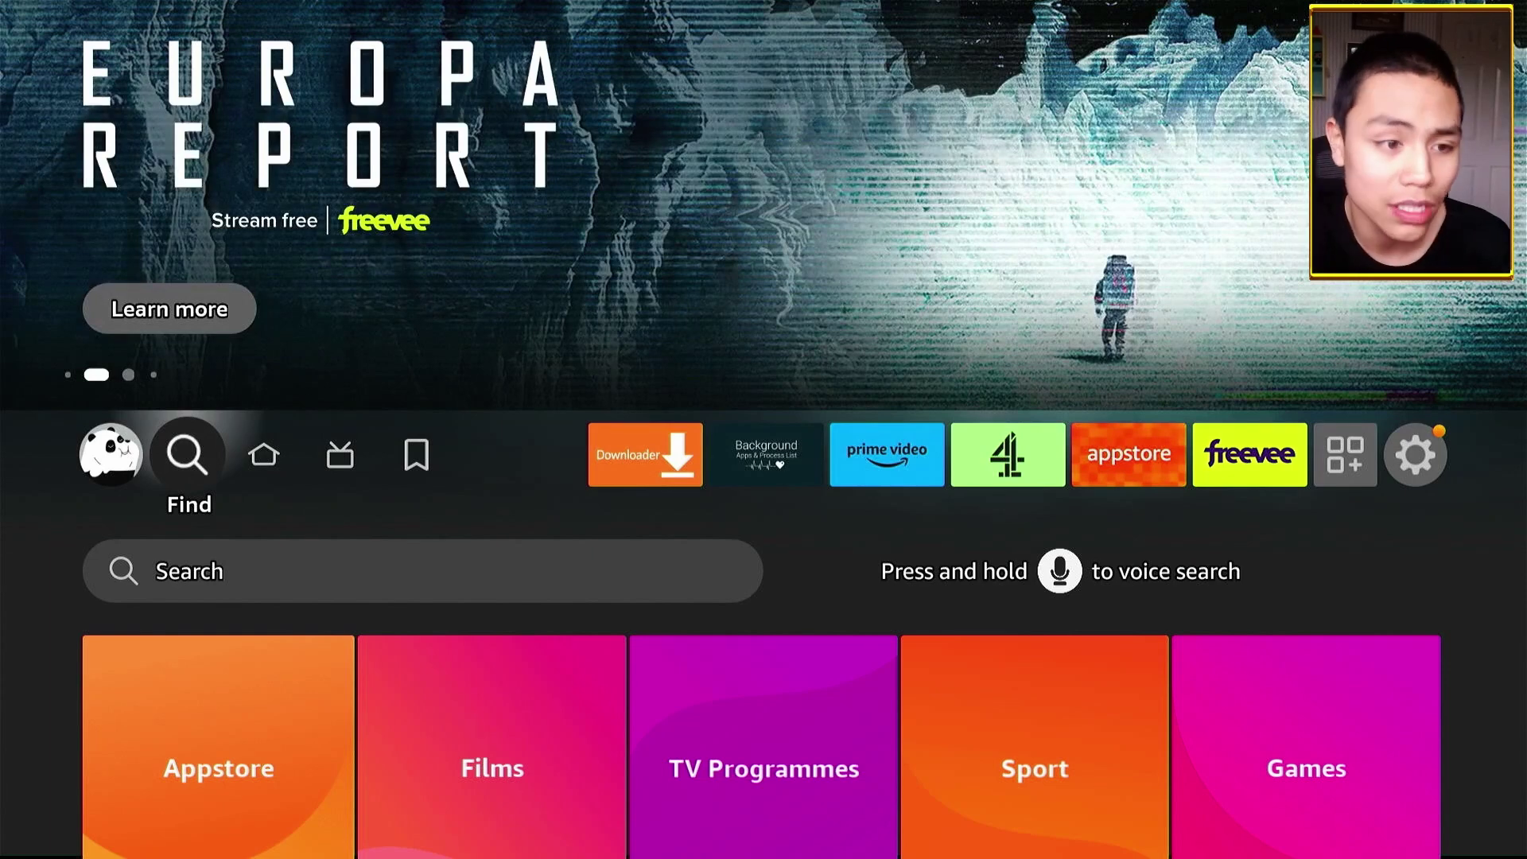
key("Down")
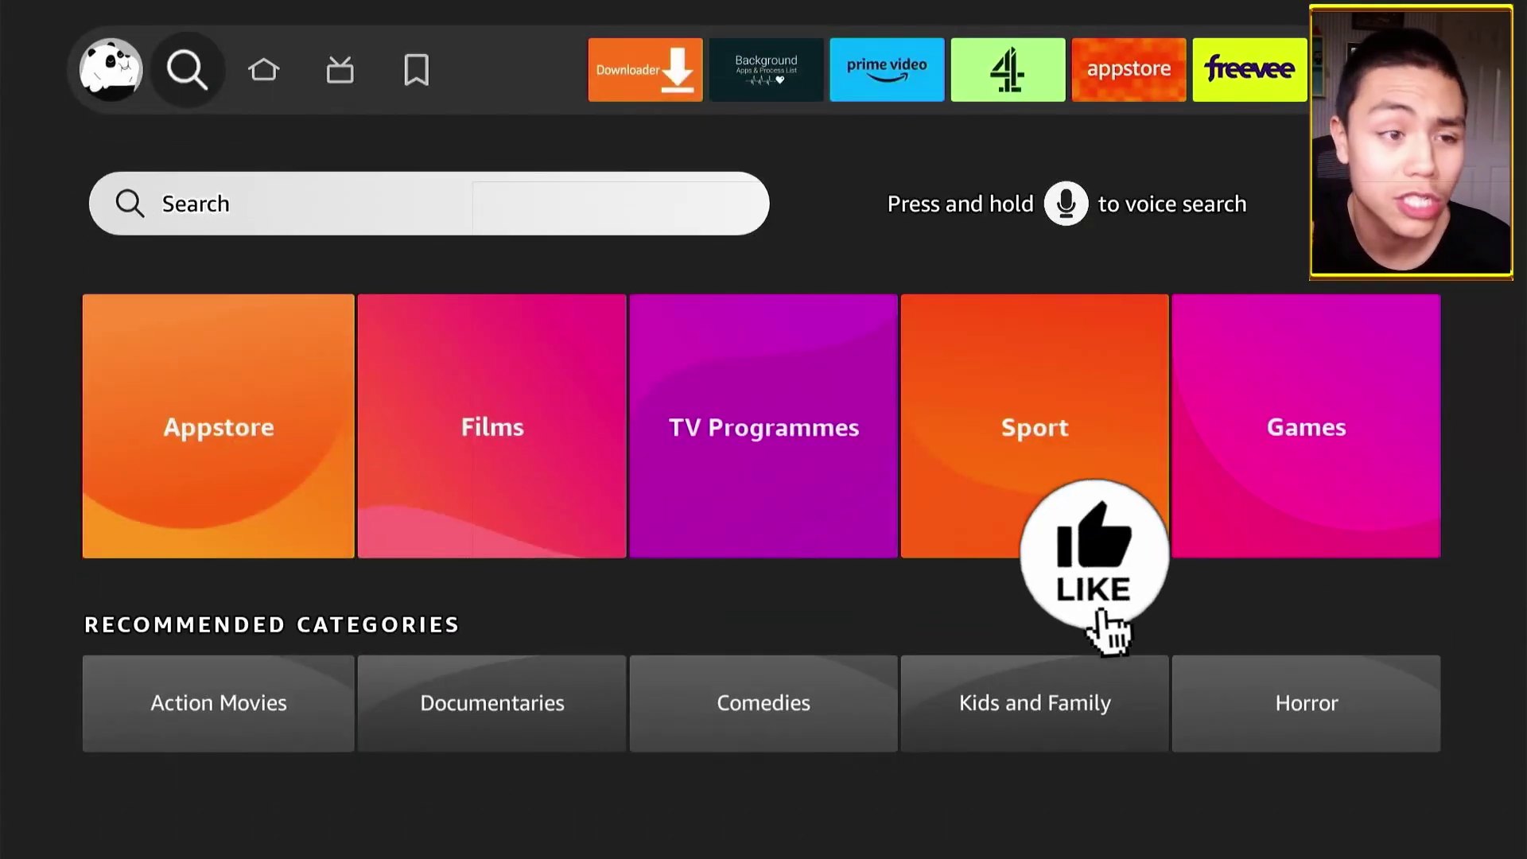
key("Return")
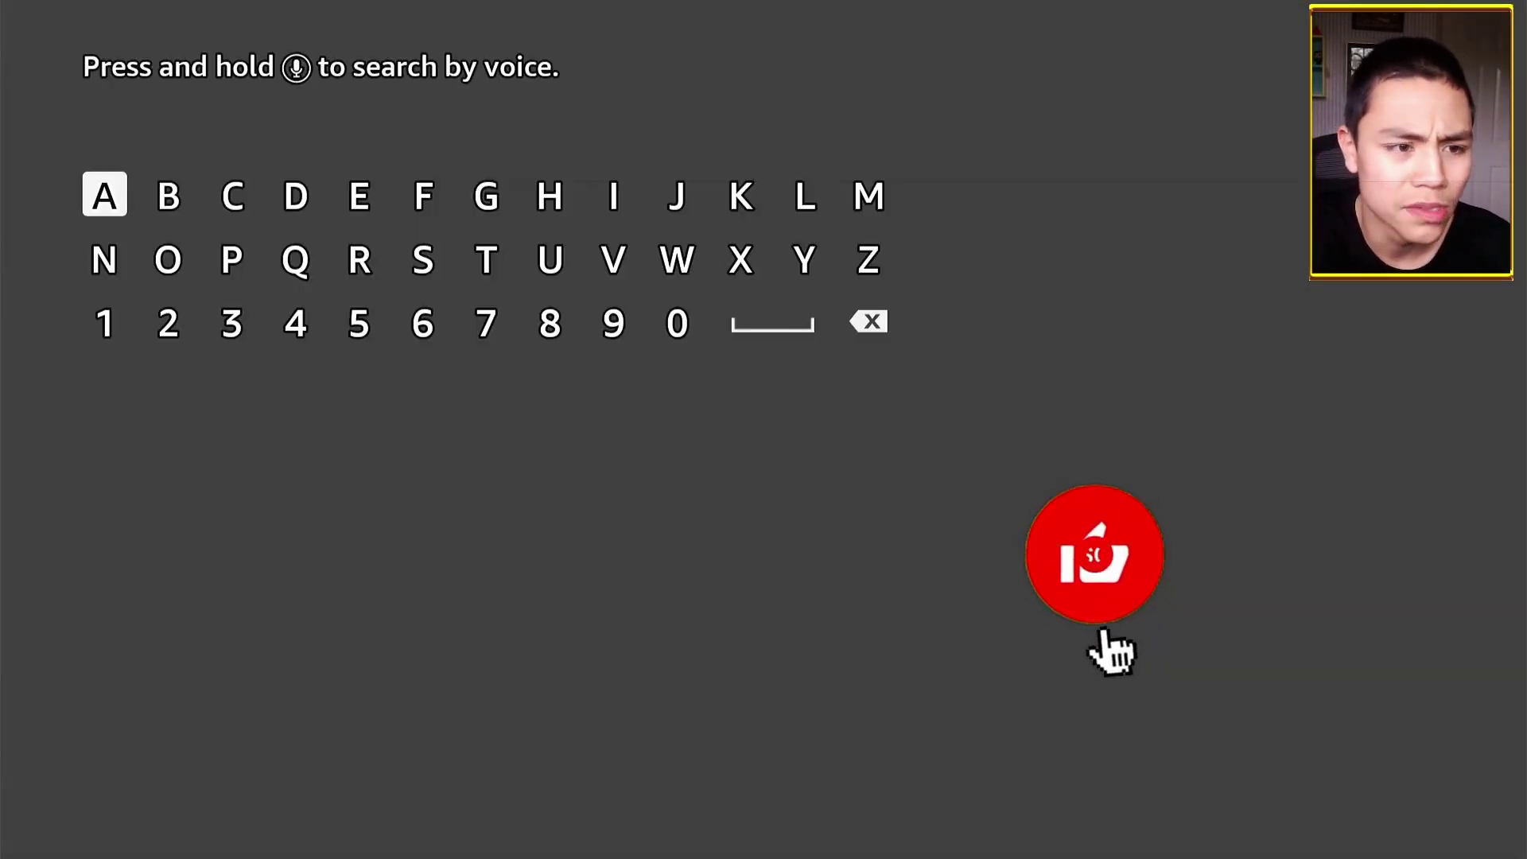
key("Right")
key("Right")
key("Right")
key("Right")
Complete 'Scree' and search using the Screen Recorder suggestion
key("Right")
key("Down")
key("Return")
key("Left")
key("Left")
key("Left")
key("Up")
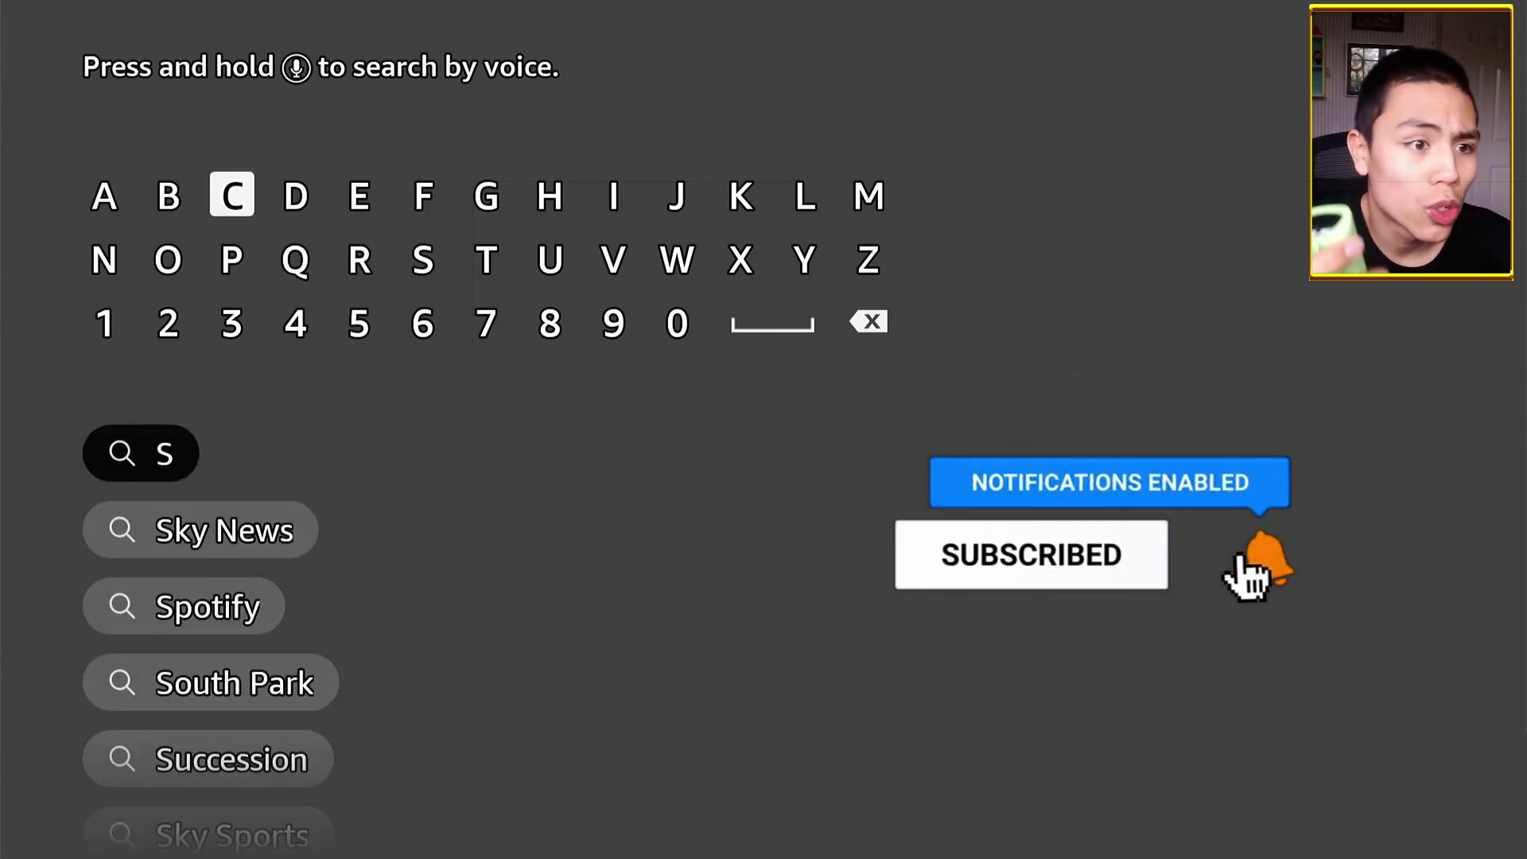
key("Return")
key("Right")
key("Right")
key("Down")
key("Return")
key("Up")
key("Return")
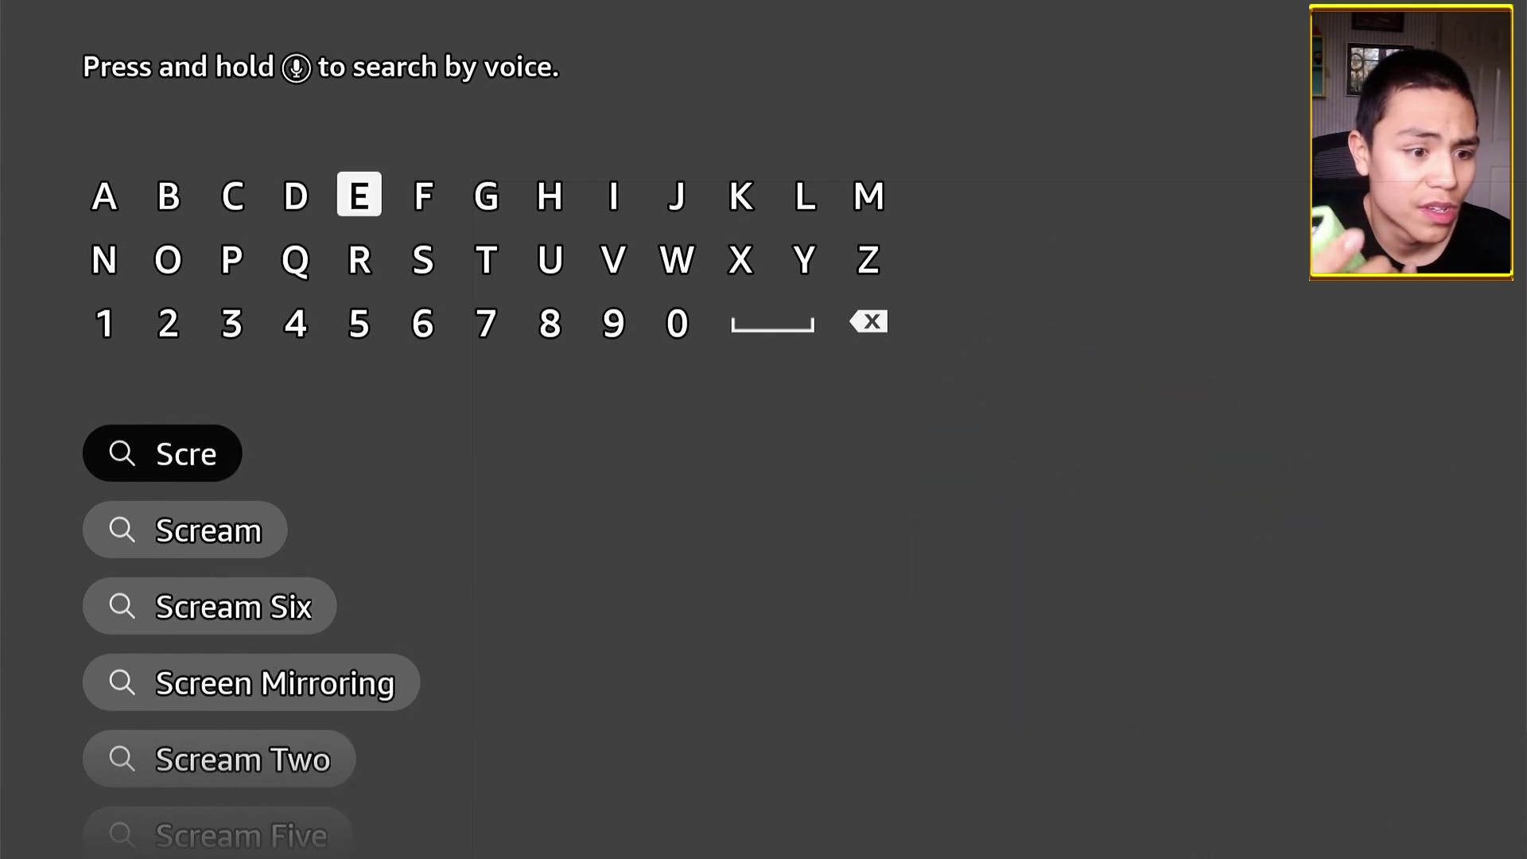
key("Return")
key("Down")
key("Down")
key("Down")
key("Down")
key("Down")
key("Down")
key("Down")
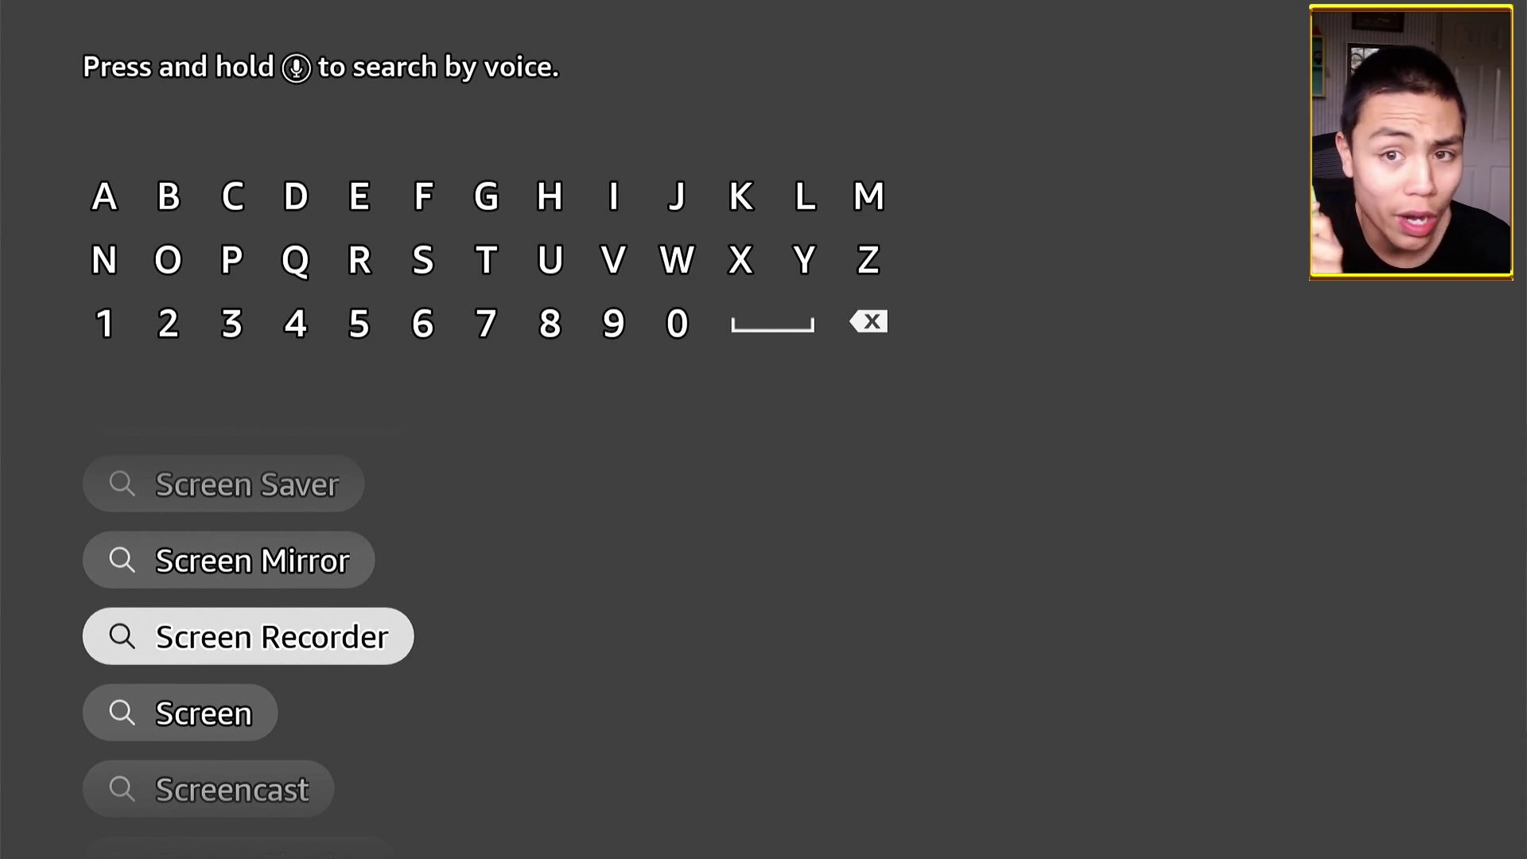
key("Return")
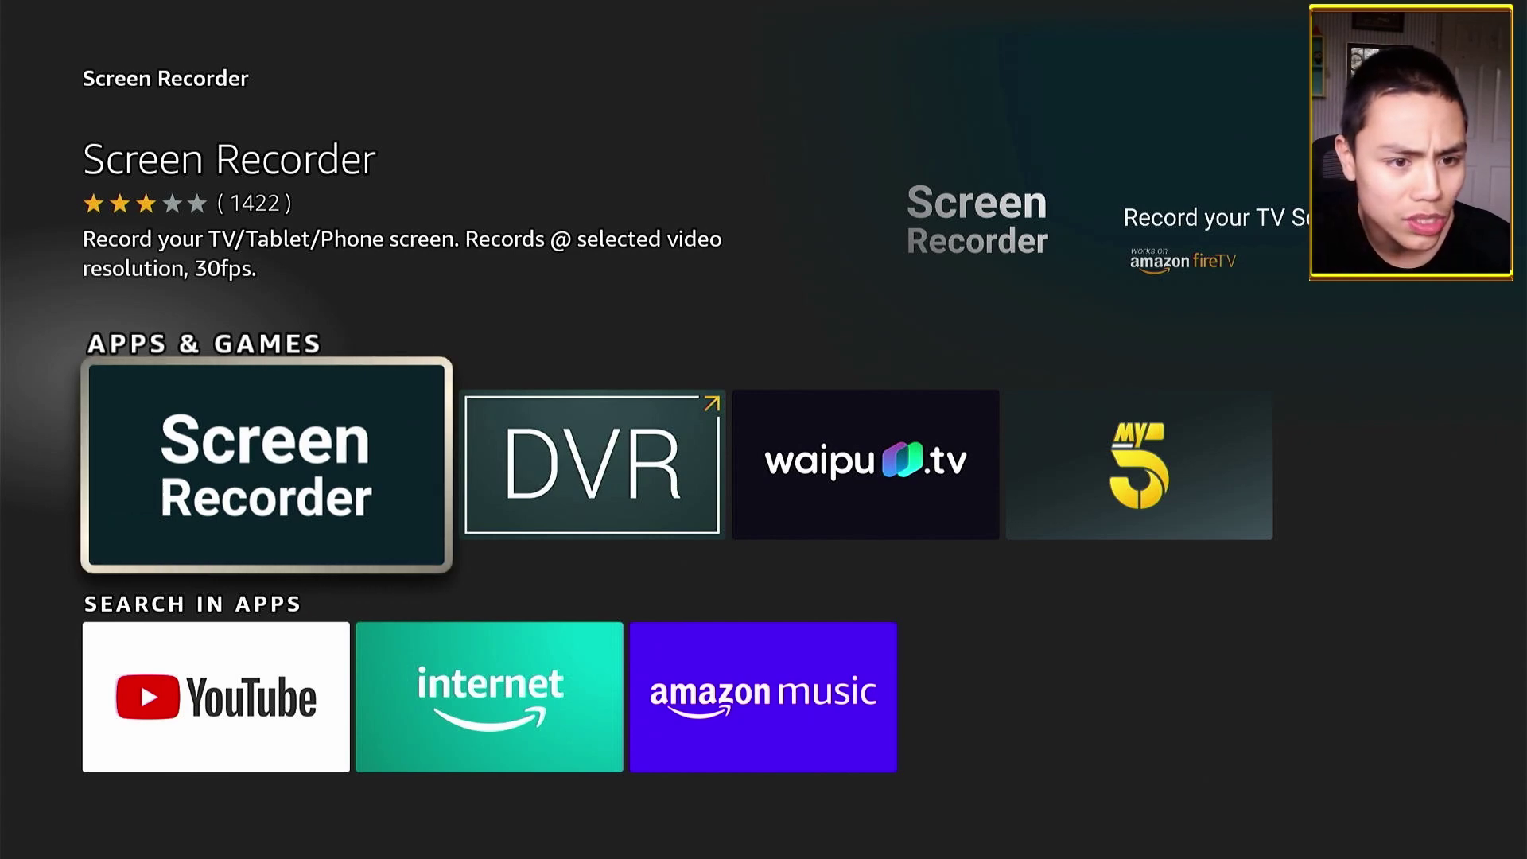
Open the Screen Recorder app page, download it, and launch it once installed
key("Return")
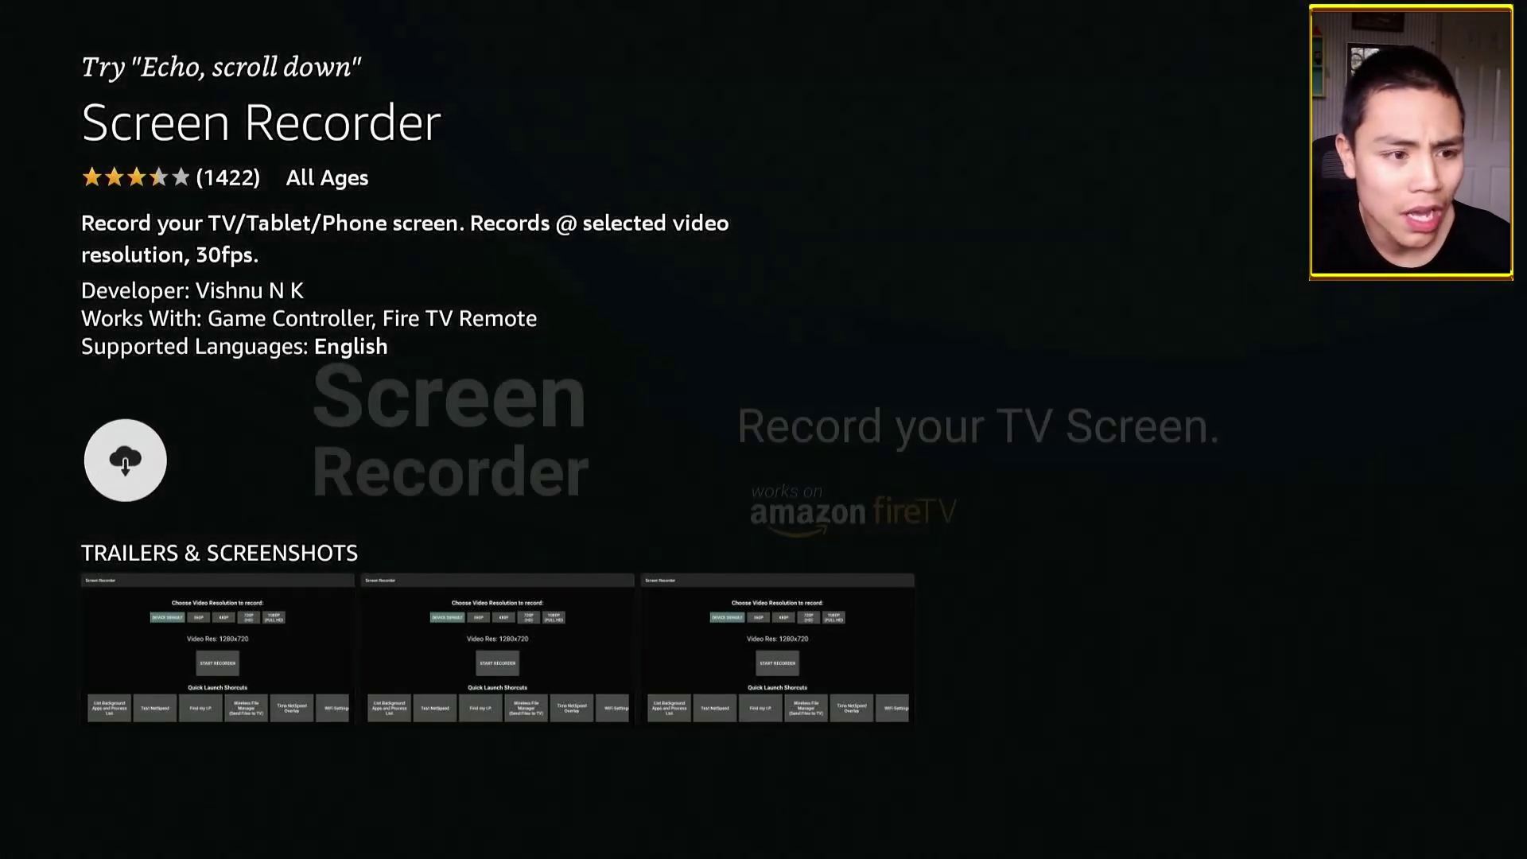
key("Return")
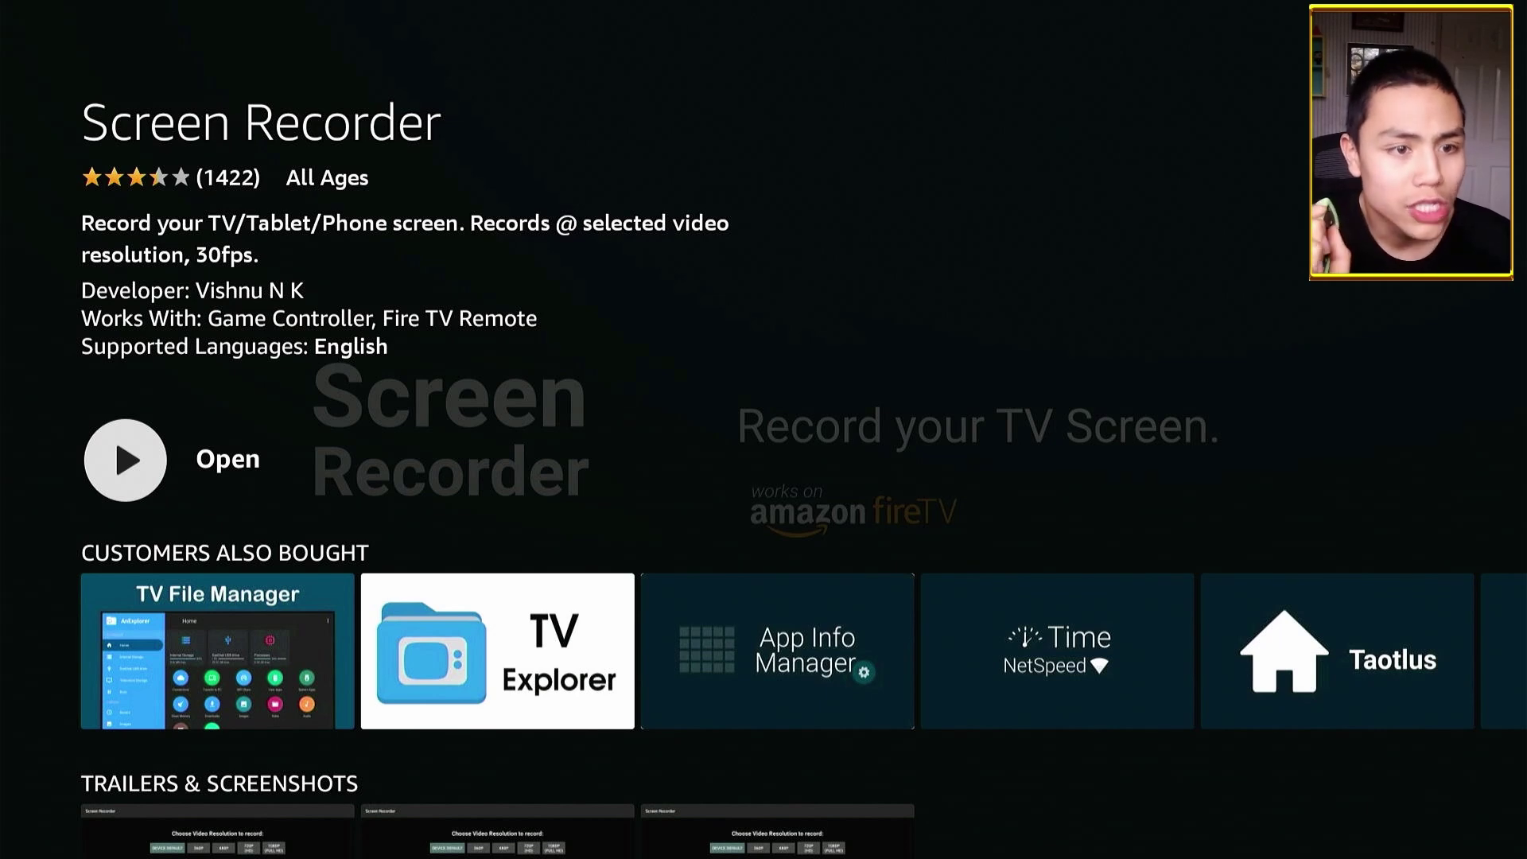
key("Return")
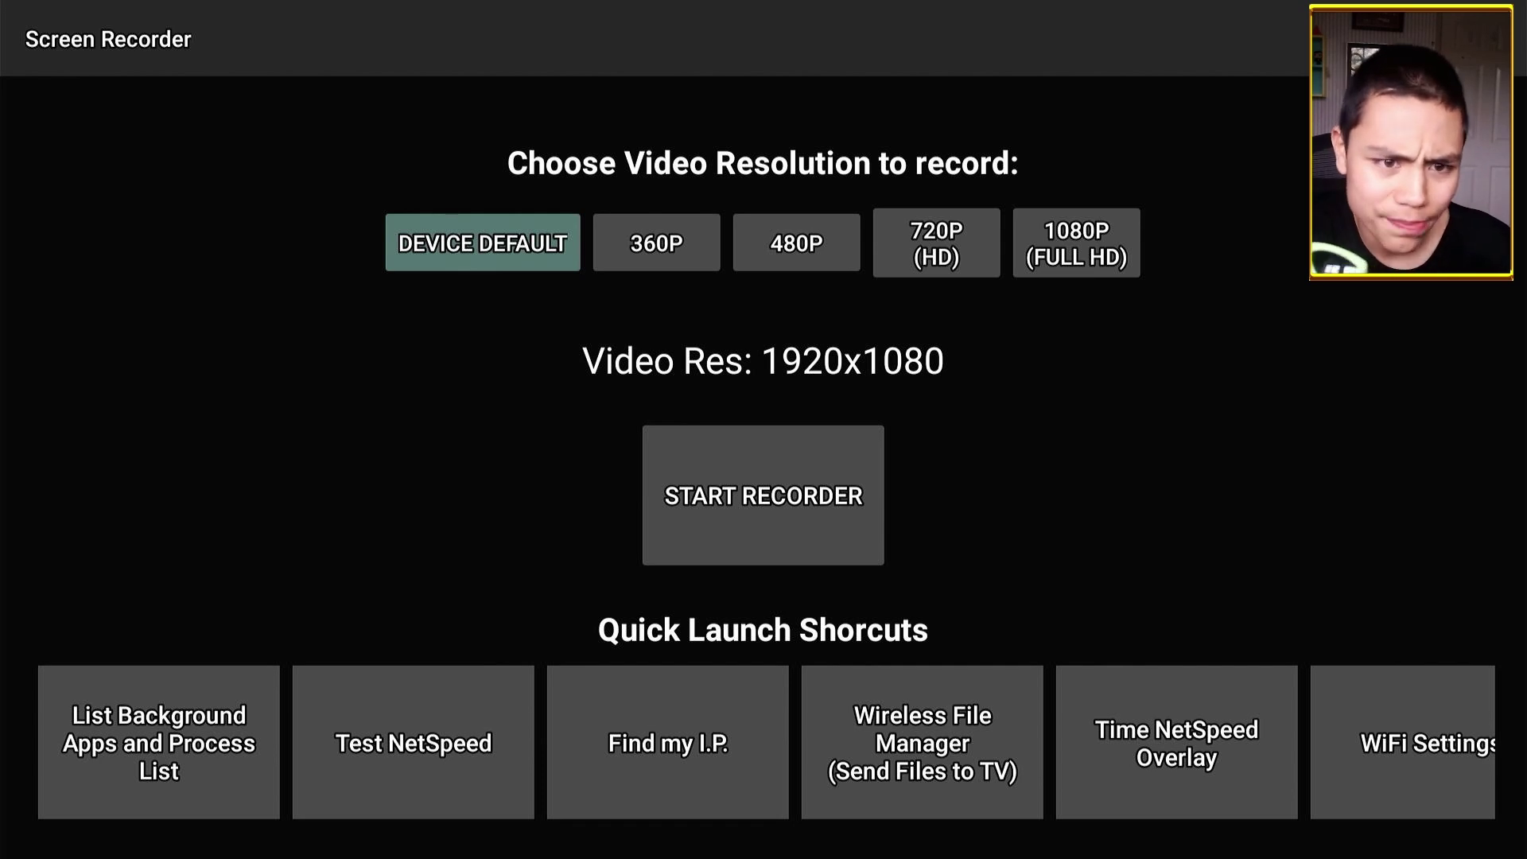
Choose the 720P (HD) recording resolution so Video Res reads 1280x720
key("Right")
key("Right")
key("Right")
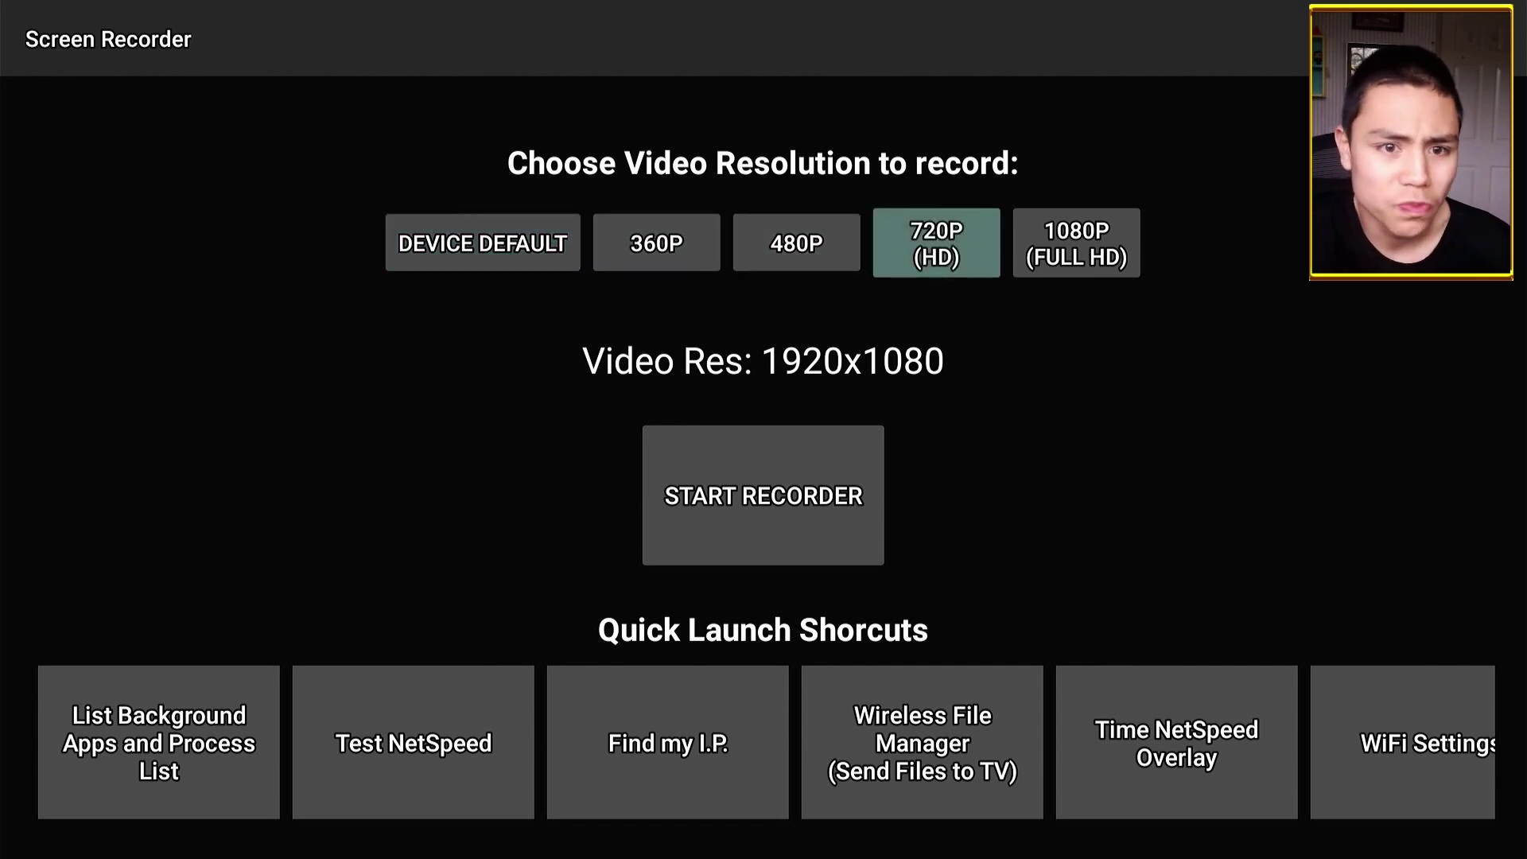
key("Return")
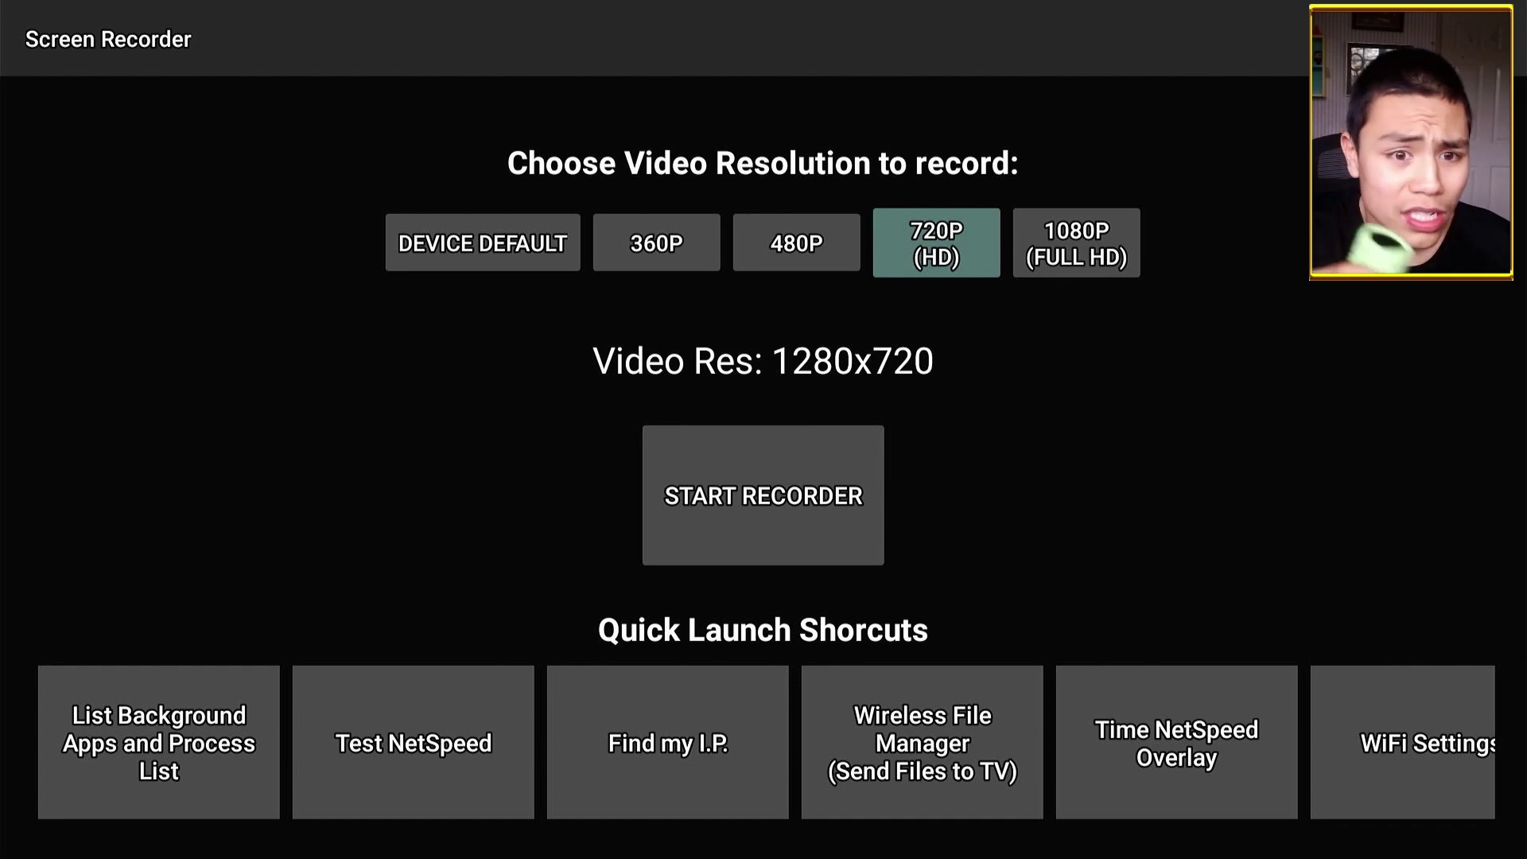
key("Left")
key("Left")
key("Left")
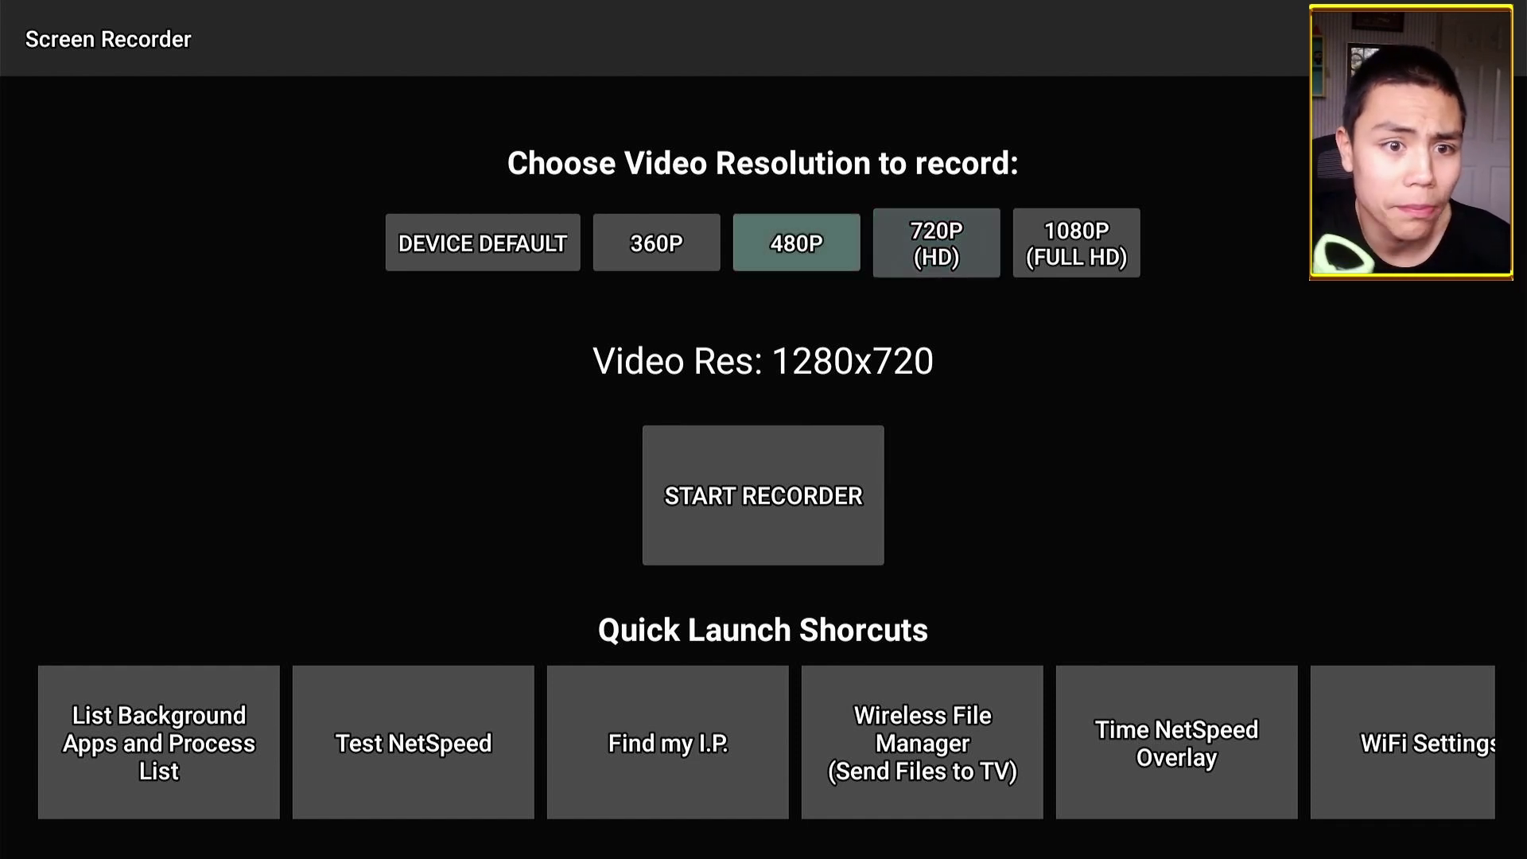
key("Right")
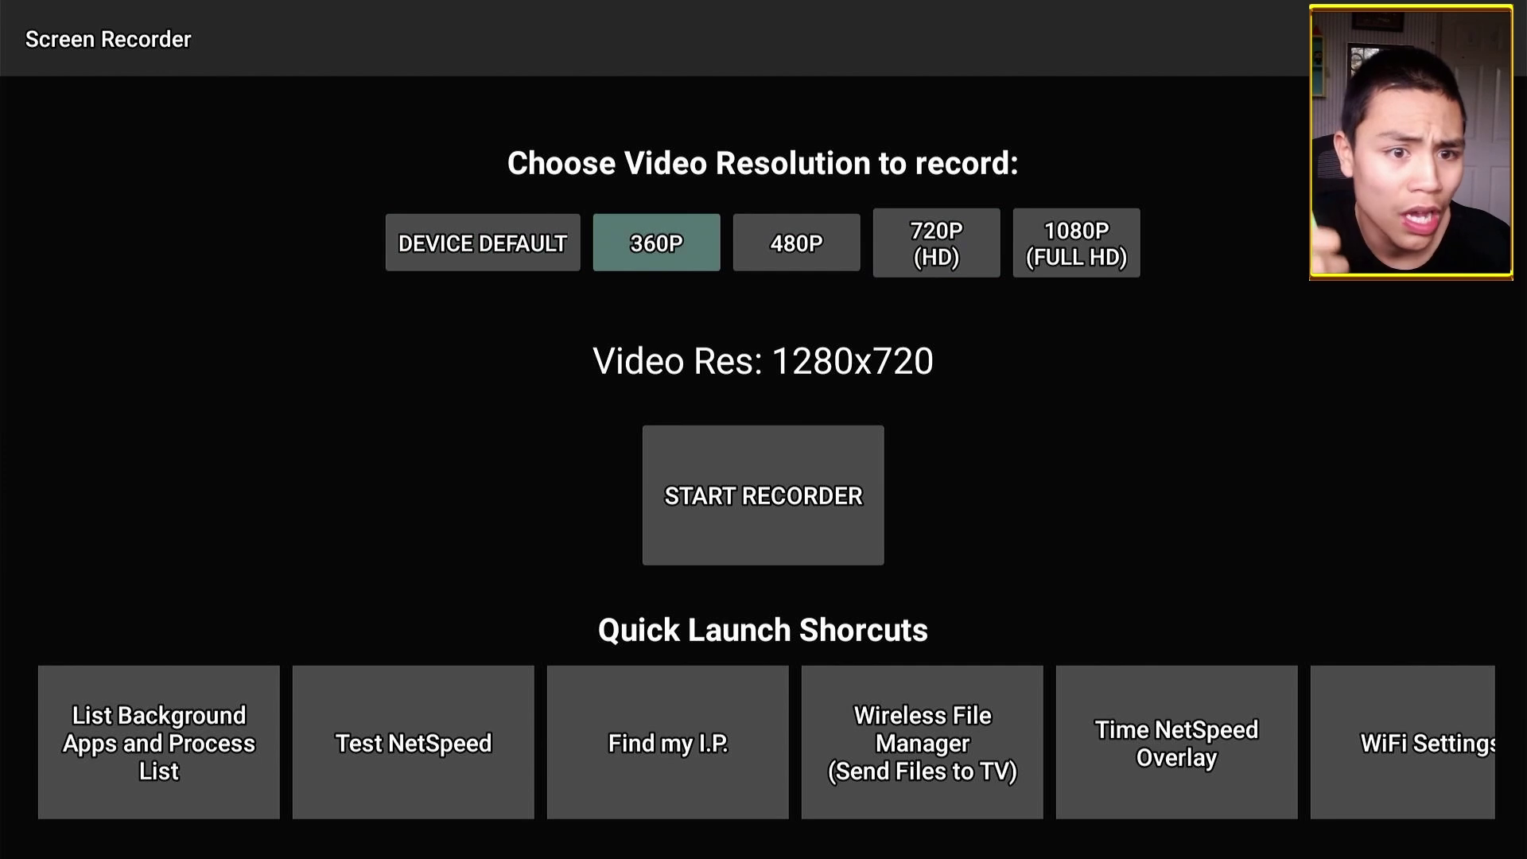
key("Right")
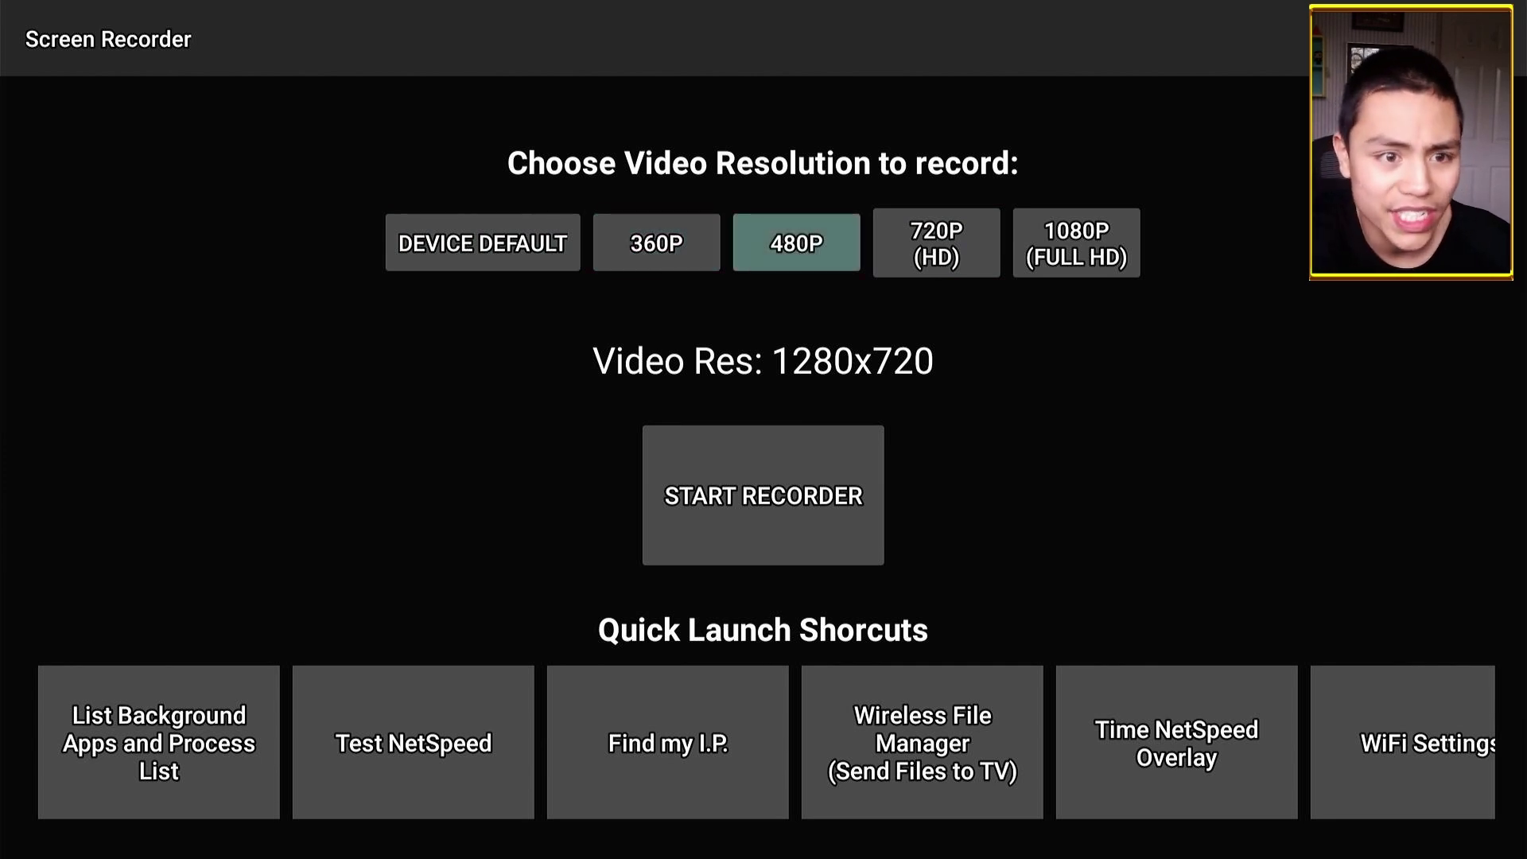
key("Left")
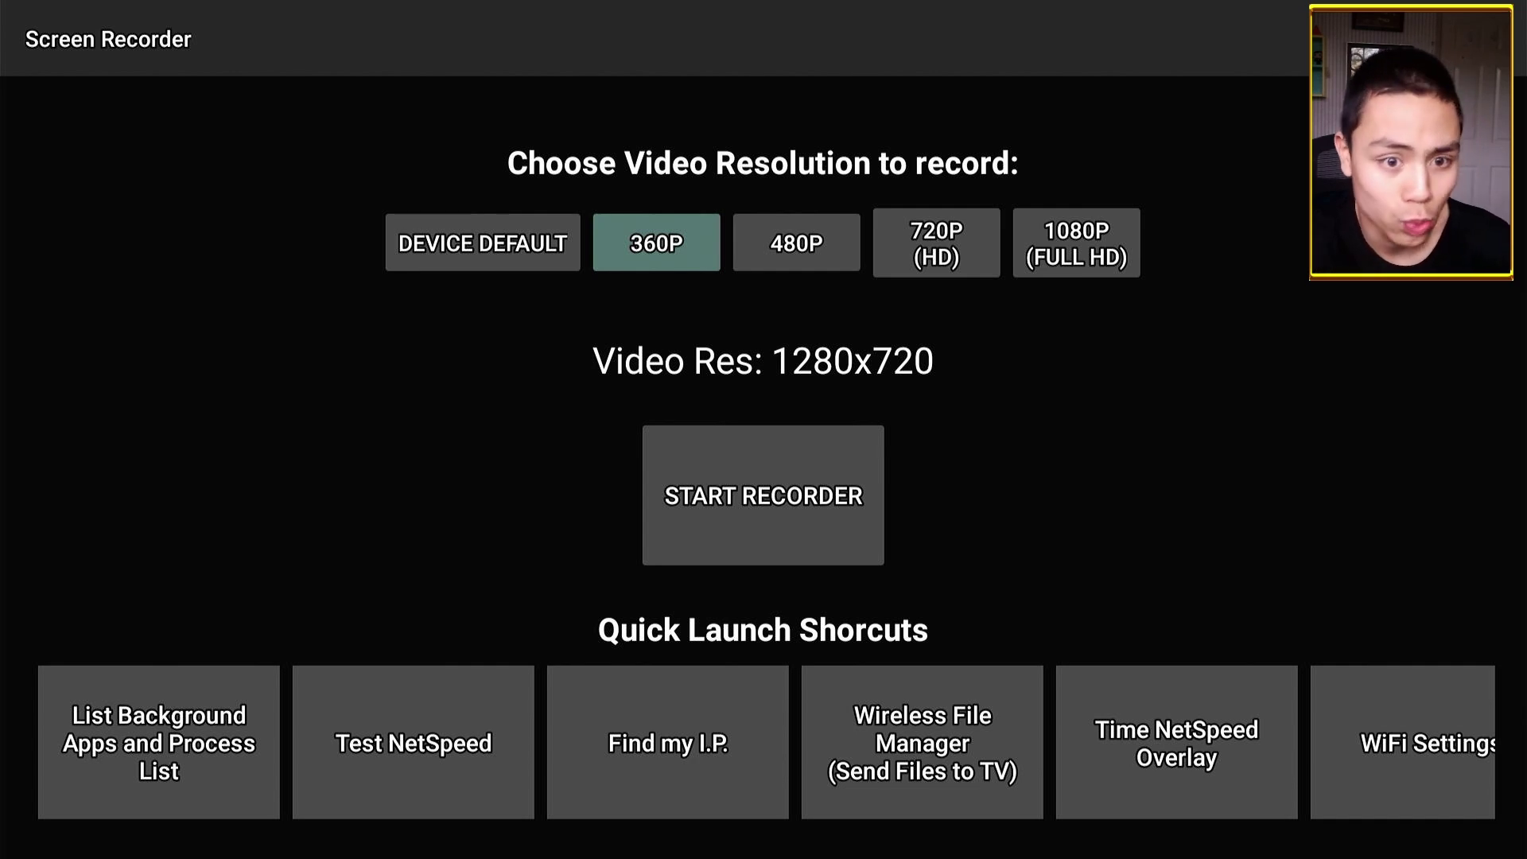
key("Right")
key("Right")
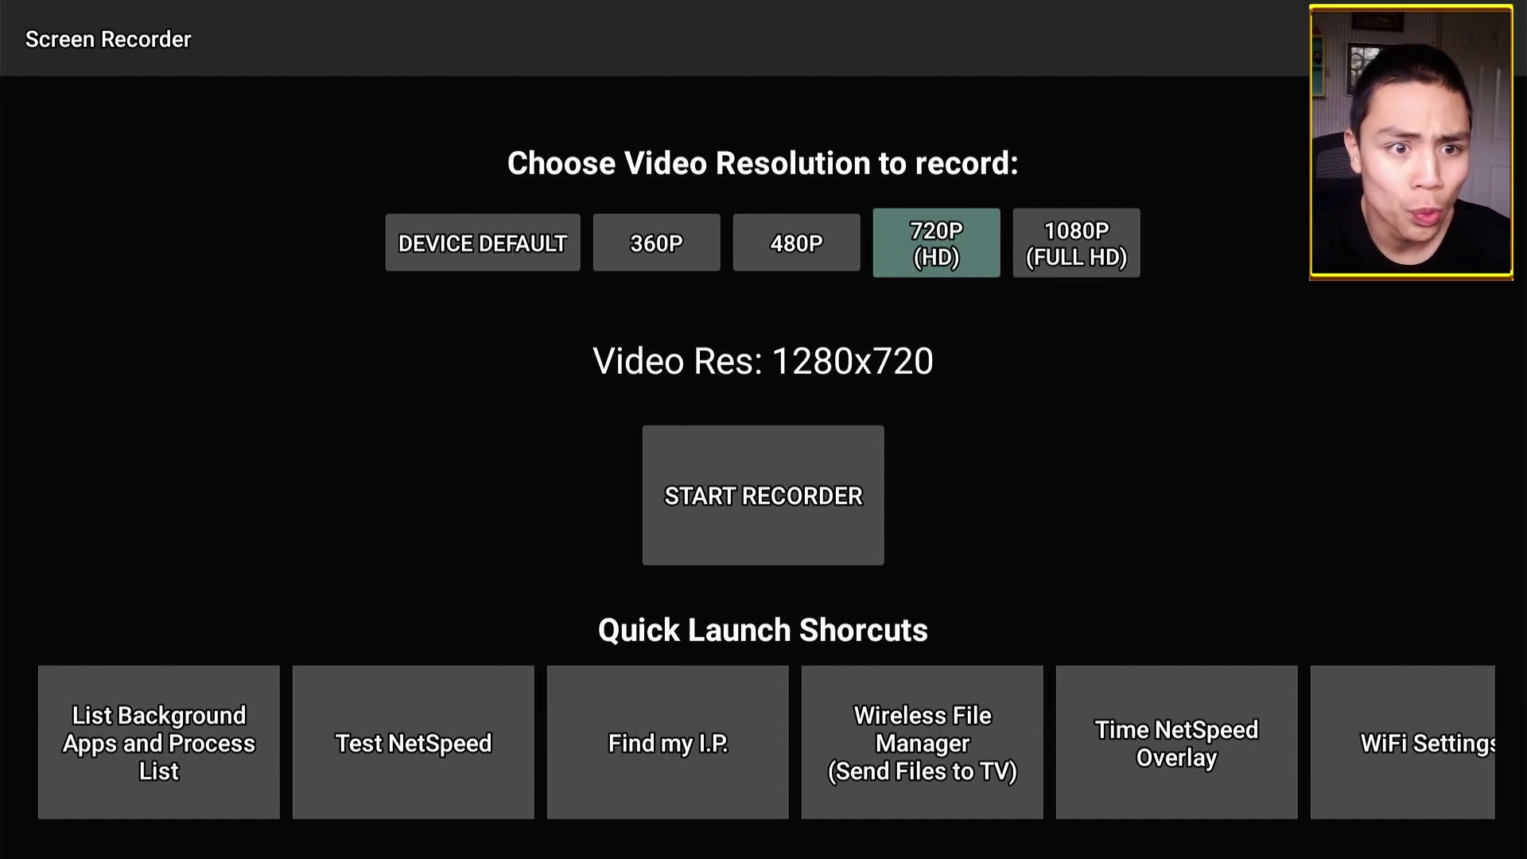
key("Left")
key("Left")
key("Right")
key("Left")
key("Right")
key("Right")
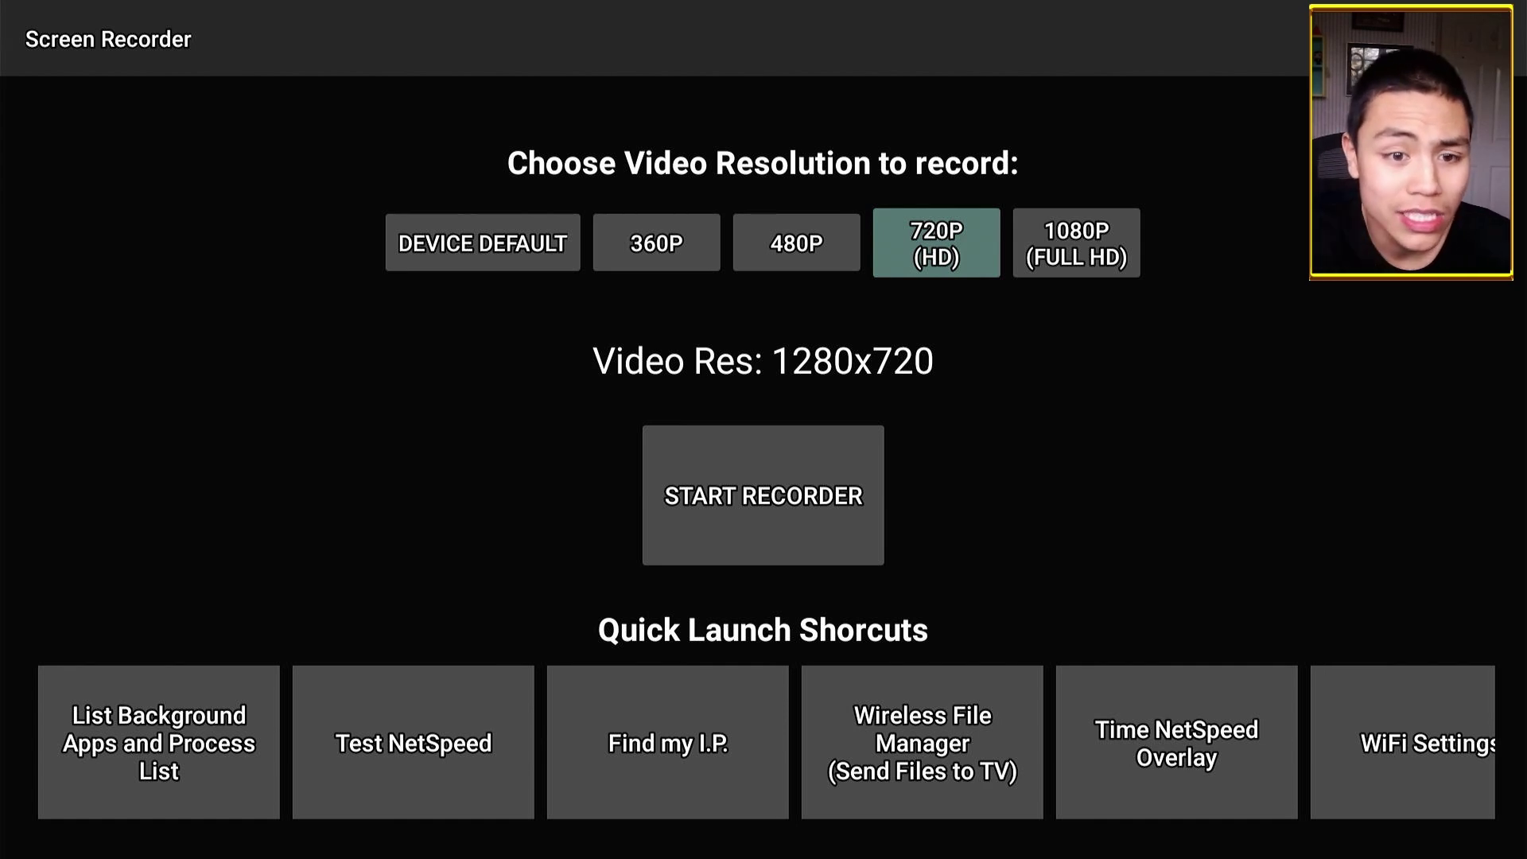
left_click(763, 494)
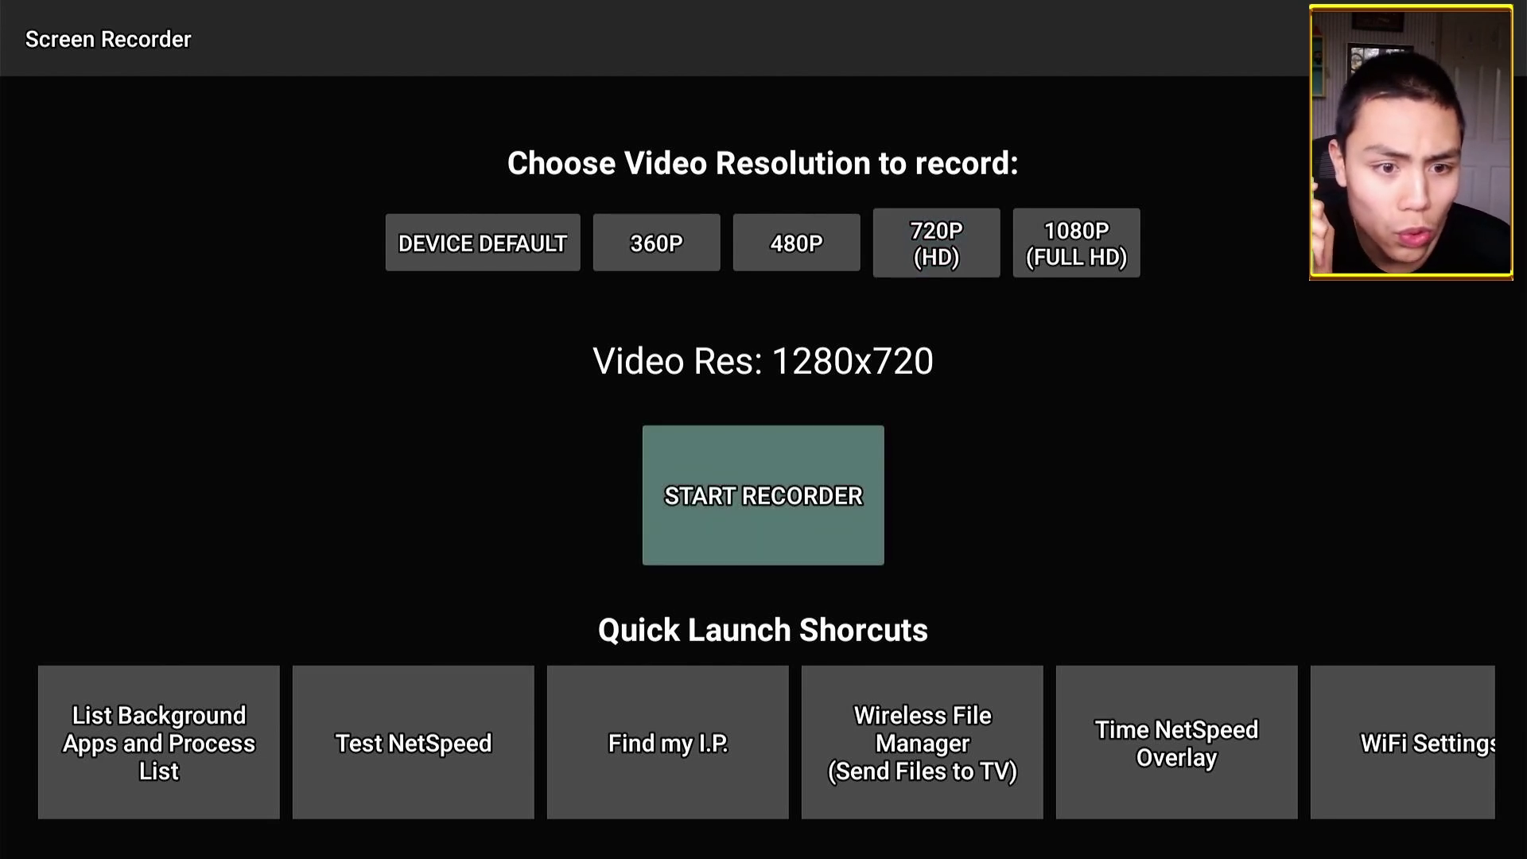
Start the recorder, allow file access, tick Don't show again, and begin capturing
key("Return")
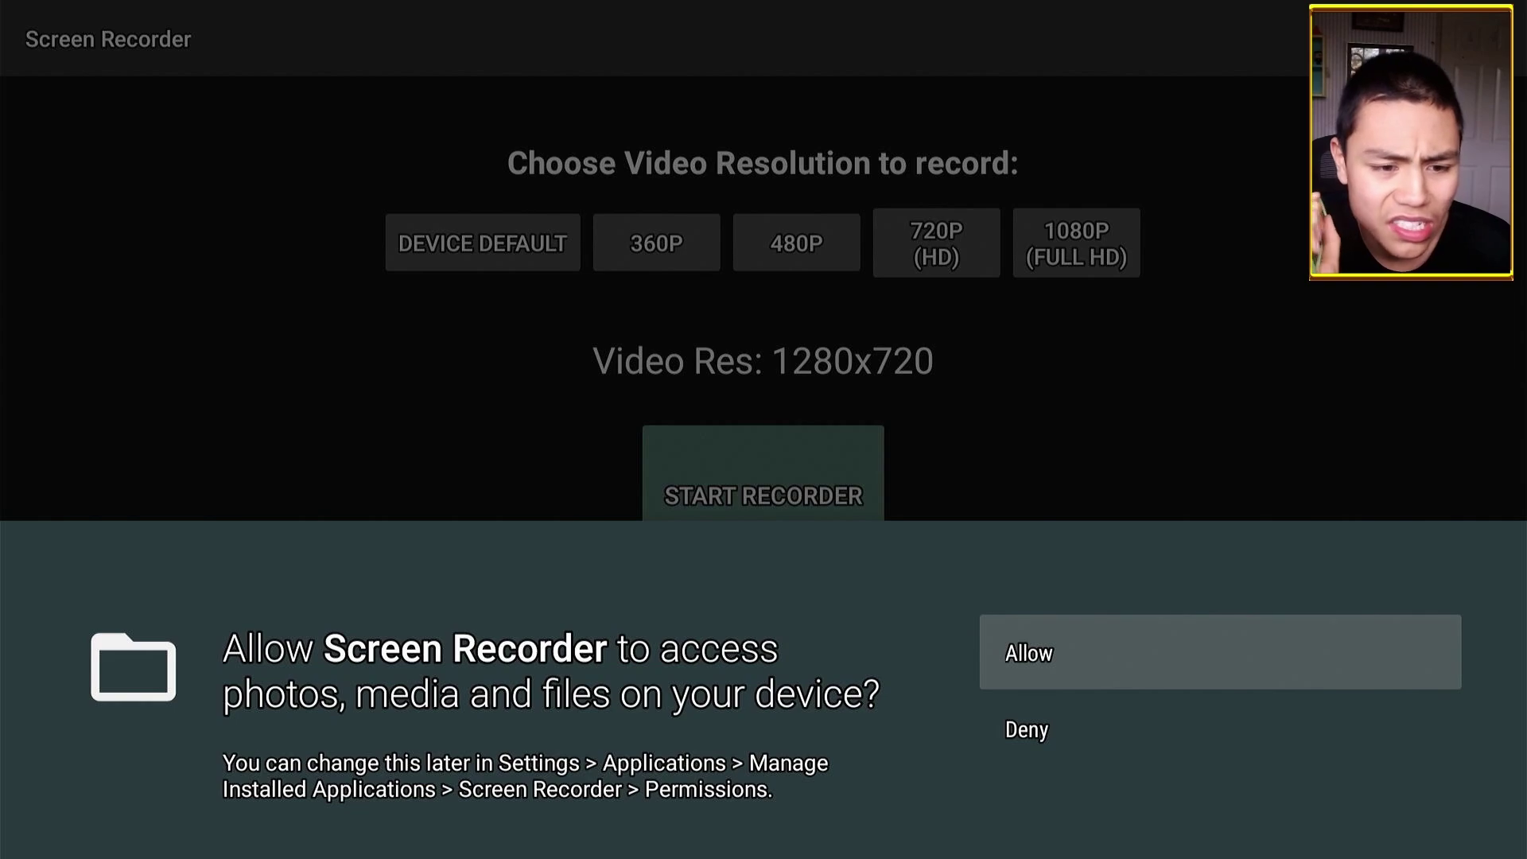
key("Return")
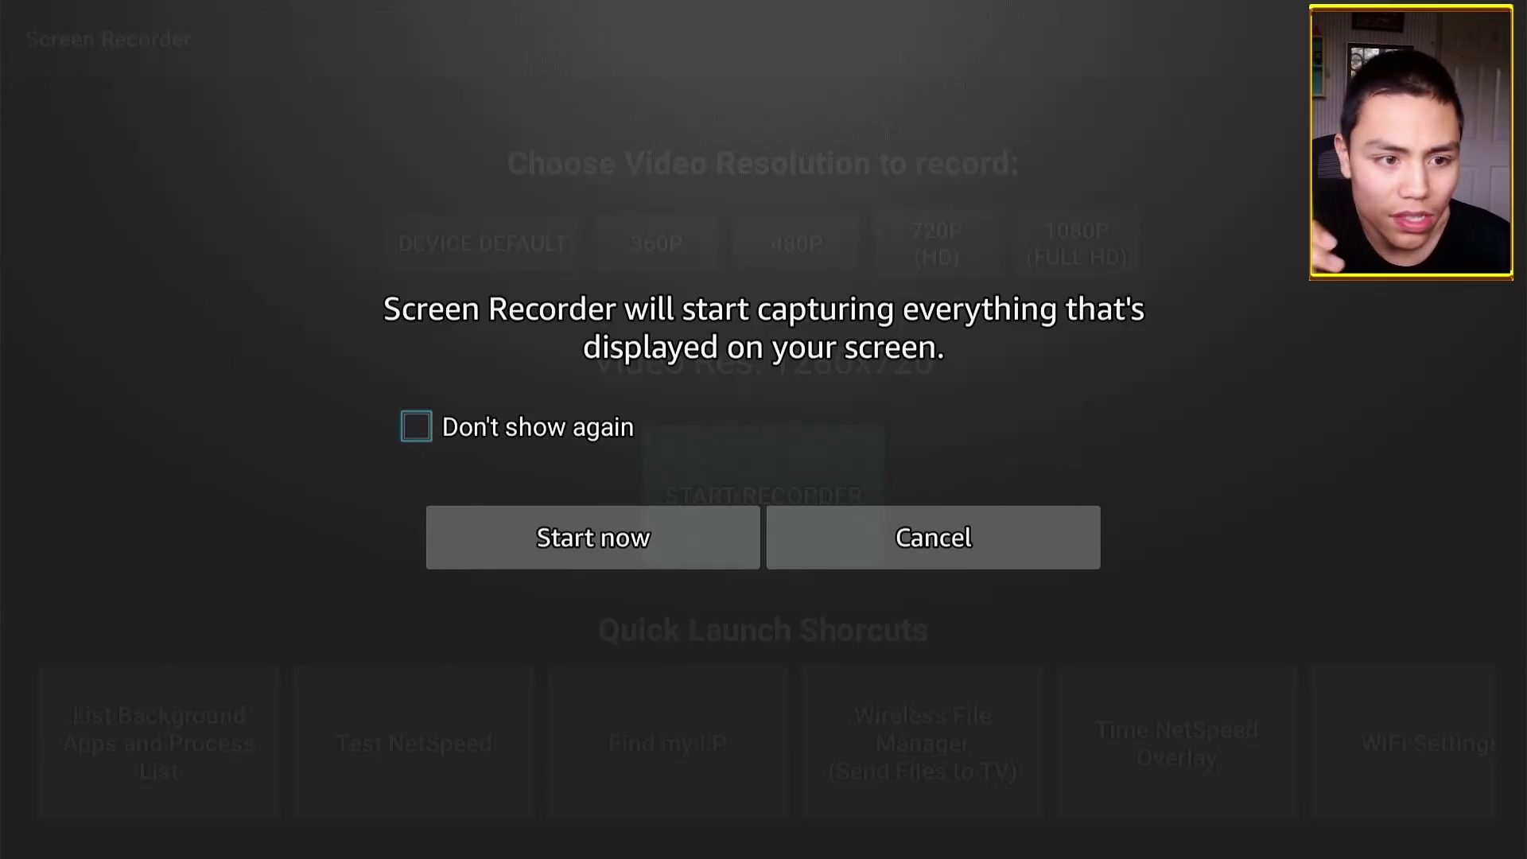
key("Return")
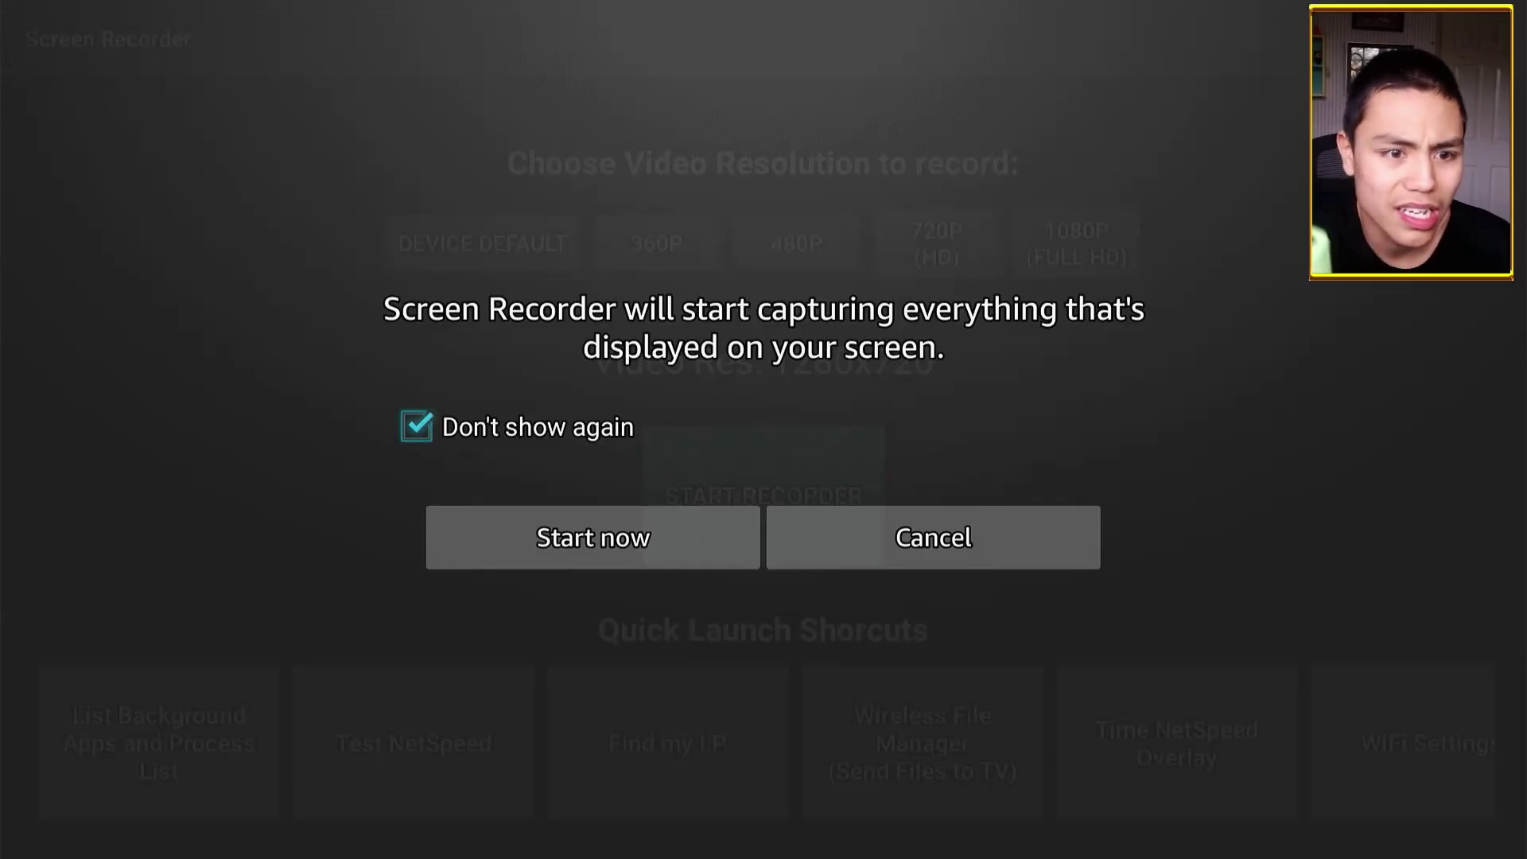
key("Down")
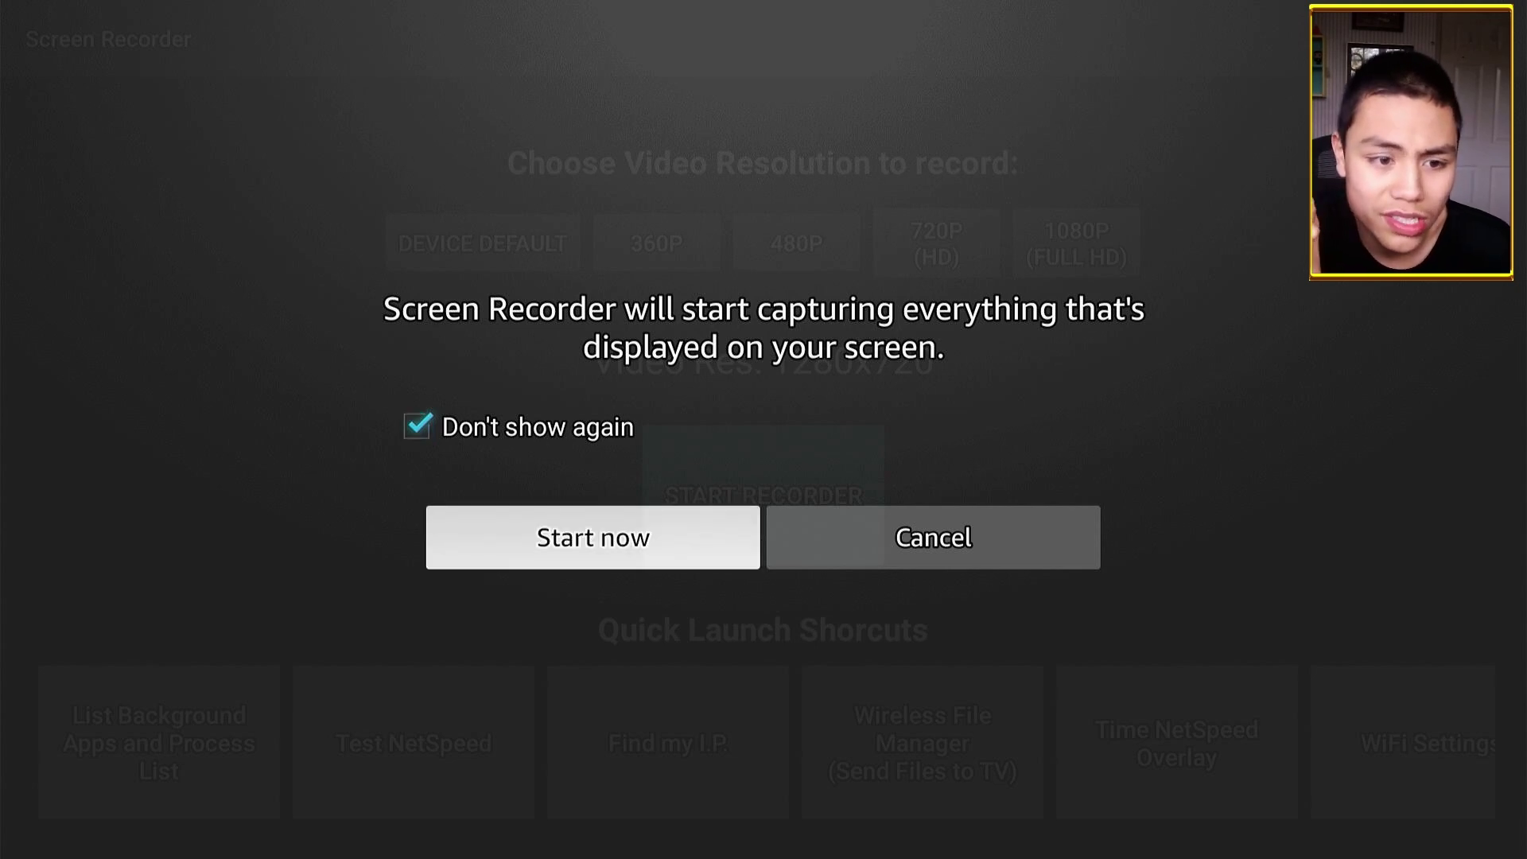
key("Return")
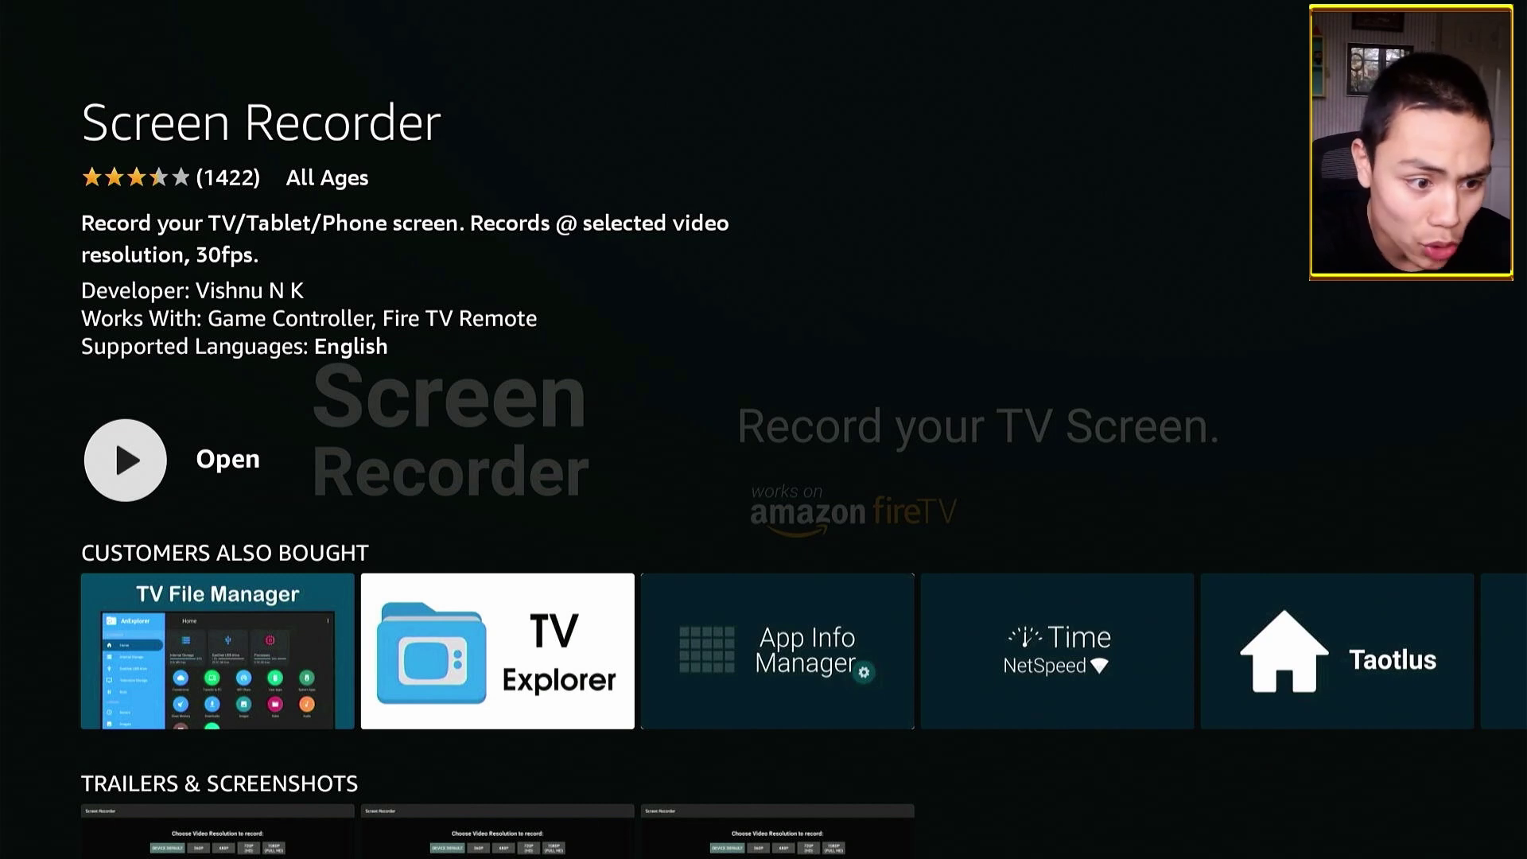
Browse the Customers Also Bought apps on the Screen Recorder page
key("Down")
key("Right")
key("Right")
key("Right")
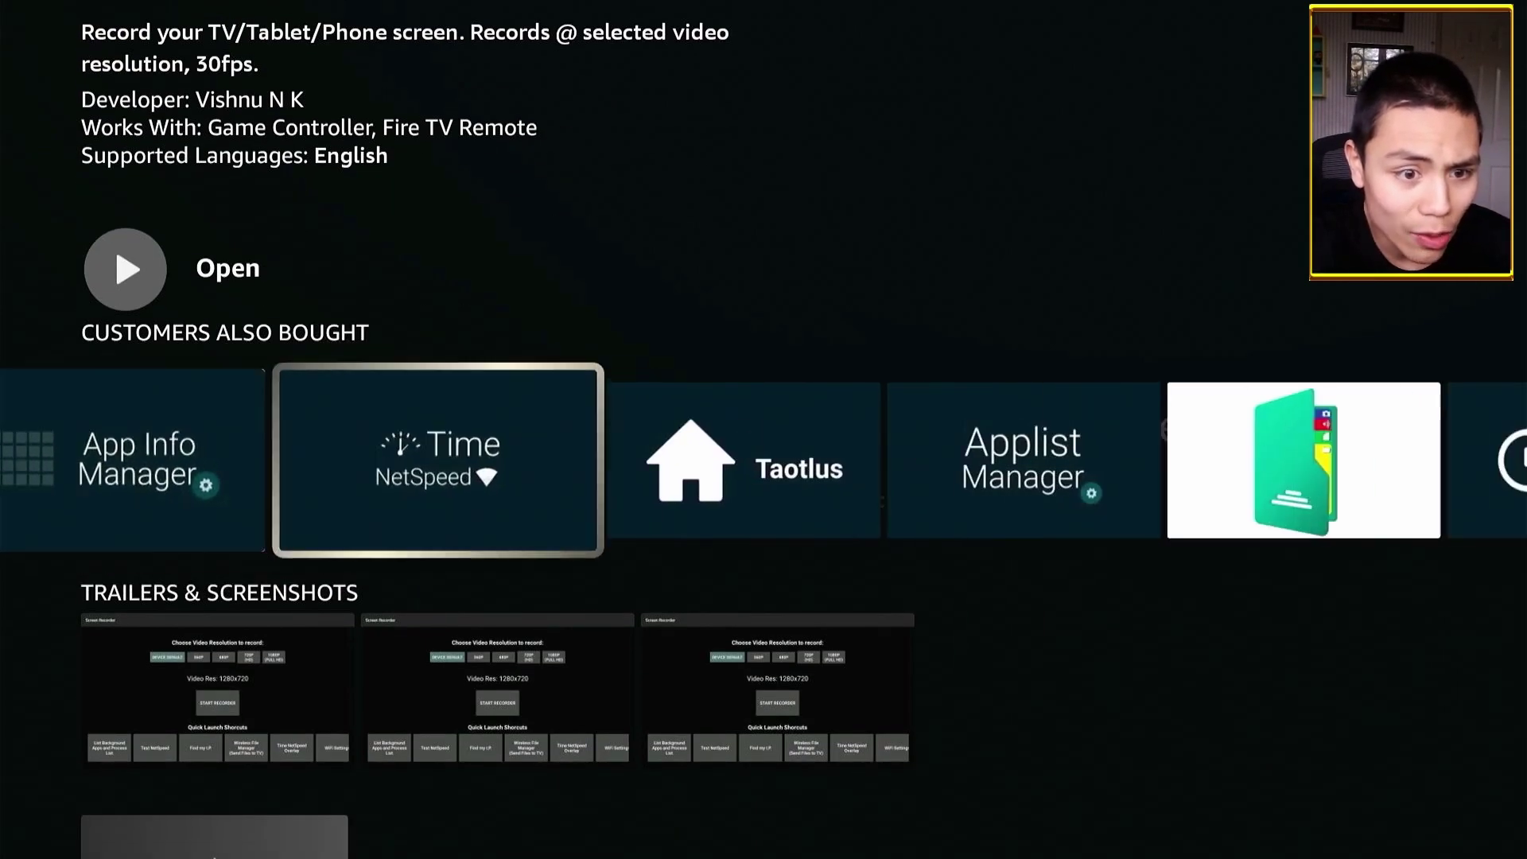
key("Right")
key("Right")
key("Right")
key("Right")
key("Right")
key("Right")
key("Right")
key("Right")
key("Right")
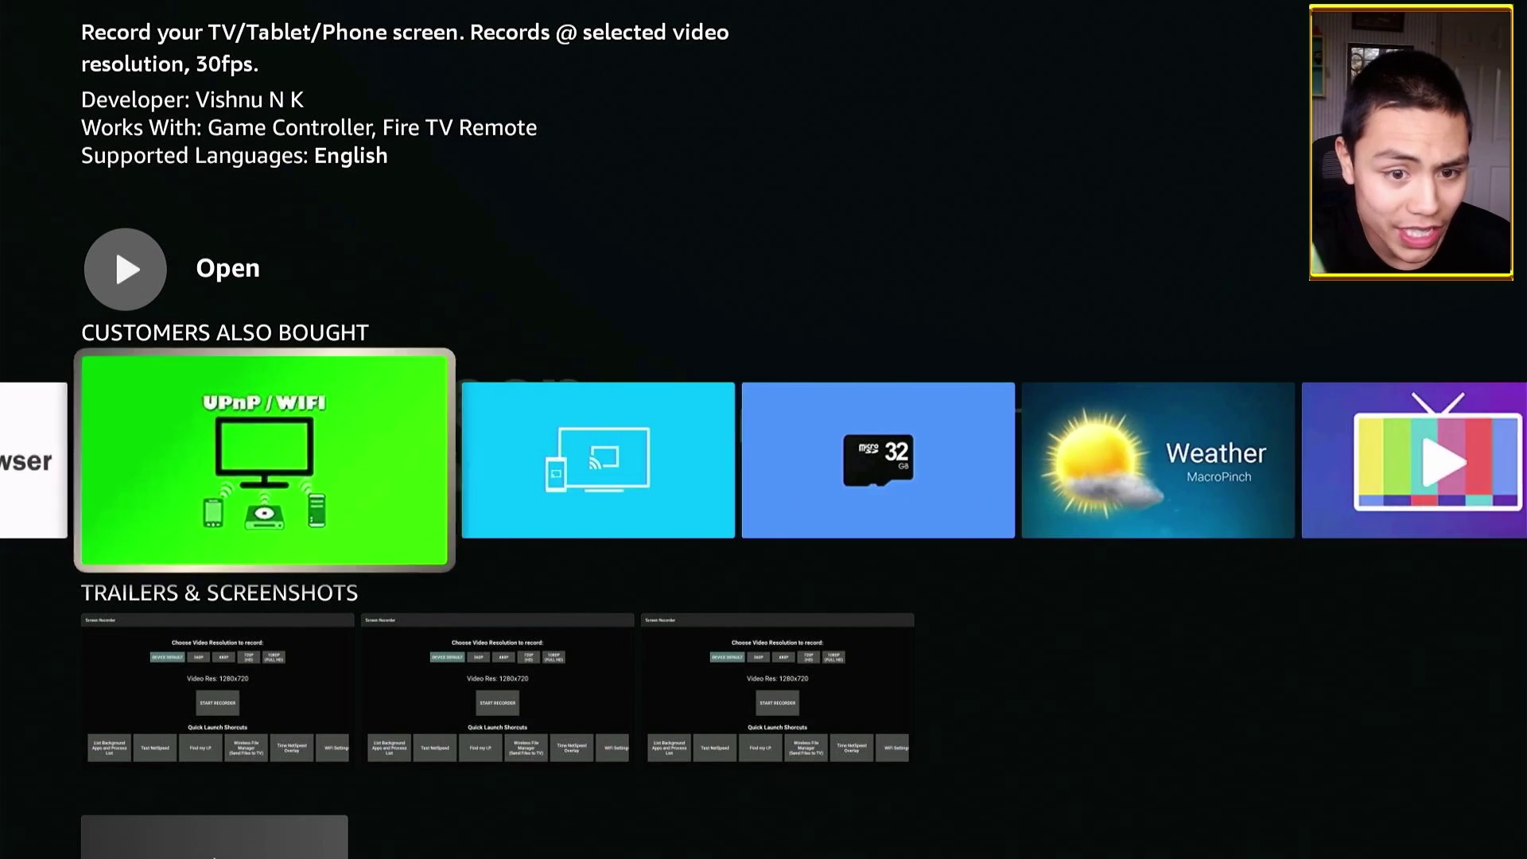
Return Home and browse the suggested apps and On Now rows
key("Right")
key("Right")
key("Down")
key("Home")
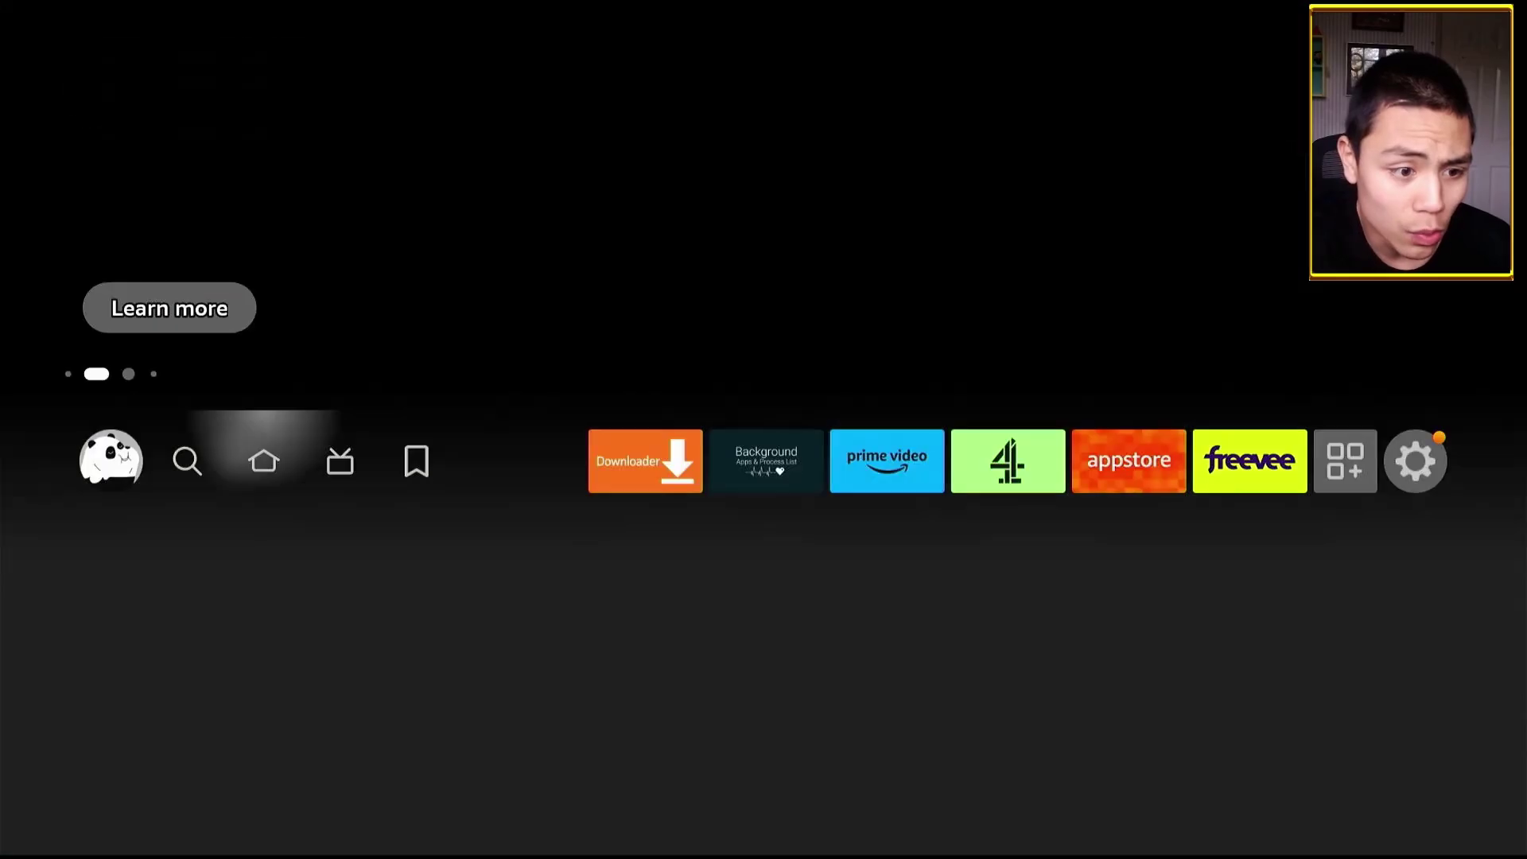
key("Down")
key("Down")
key("Down")
key("Down")
key("Right")
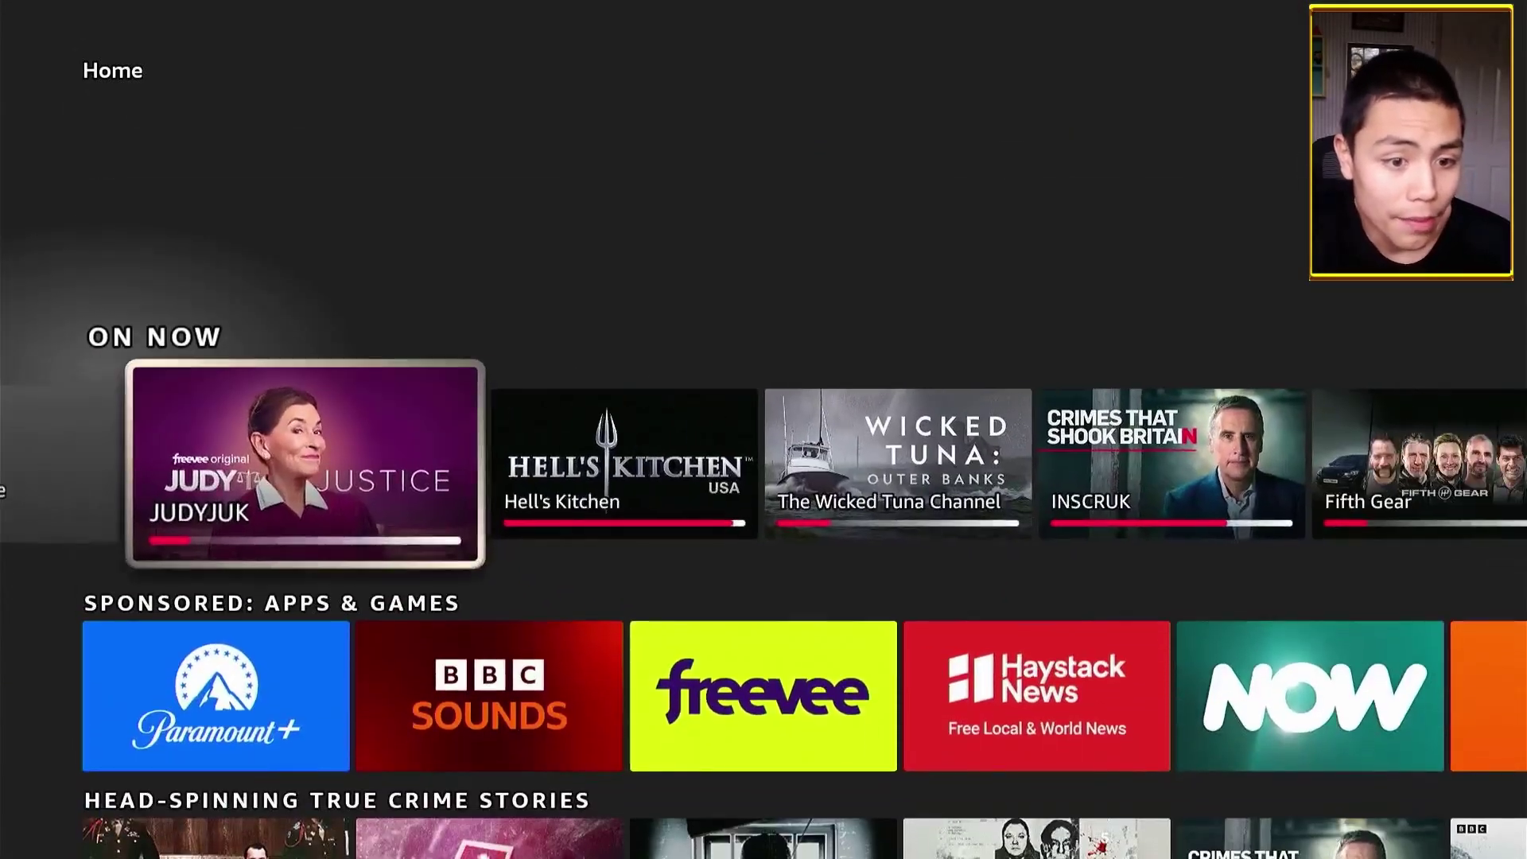
key("Right")
key("Right")
key("Right")
key("Right")
key("Down")
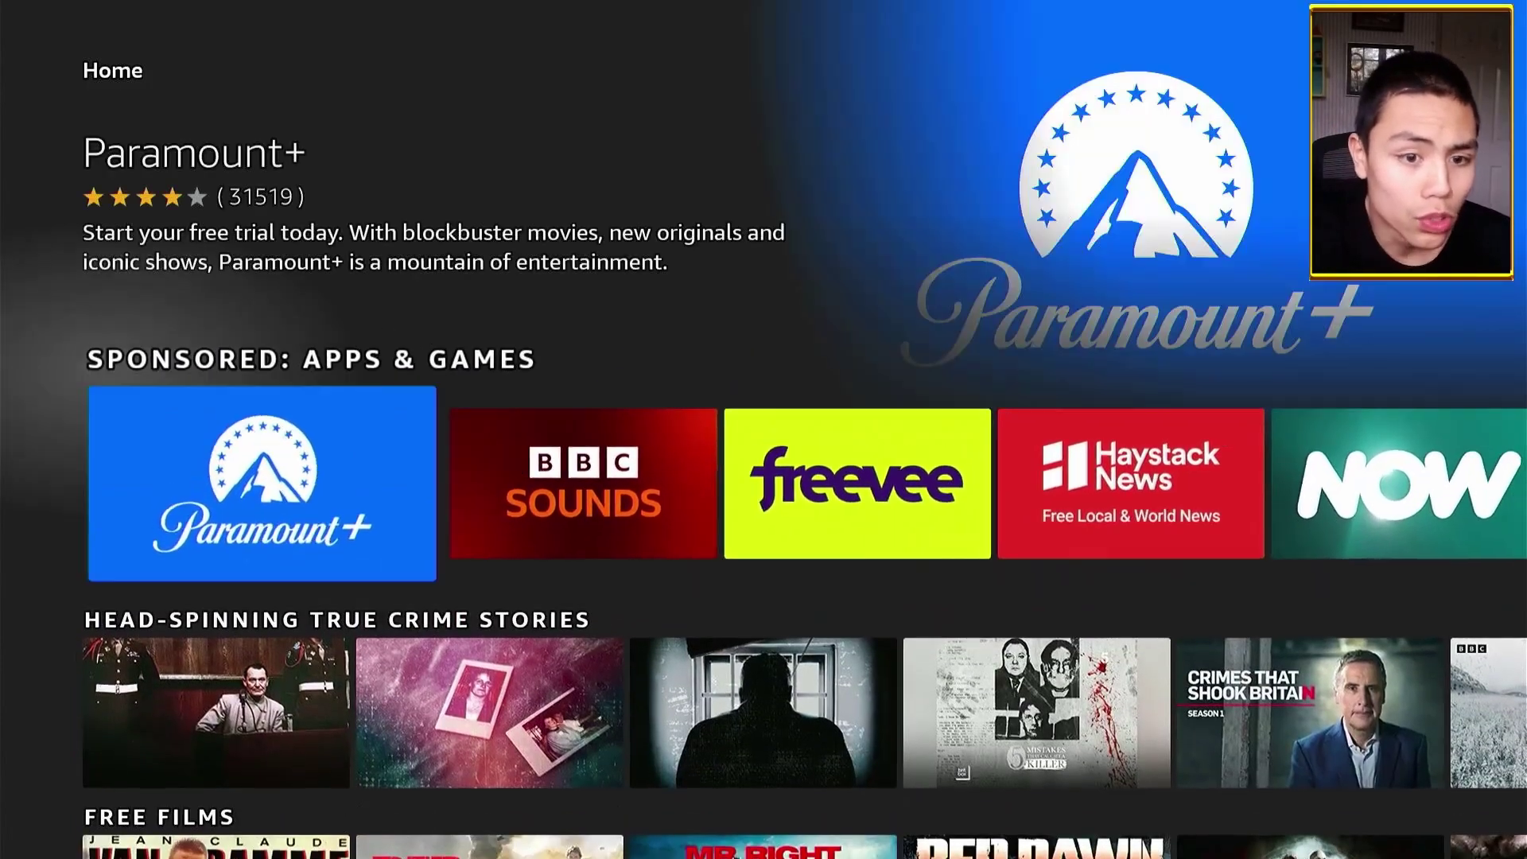
key("Up")
key("Up")
key("Up")
key("Up")
key("Up")
key("Right")
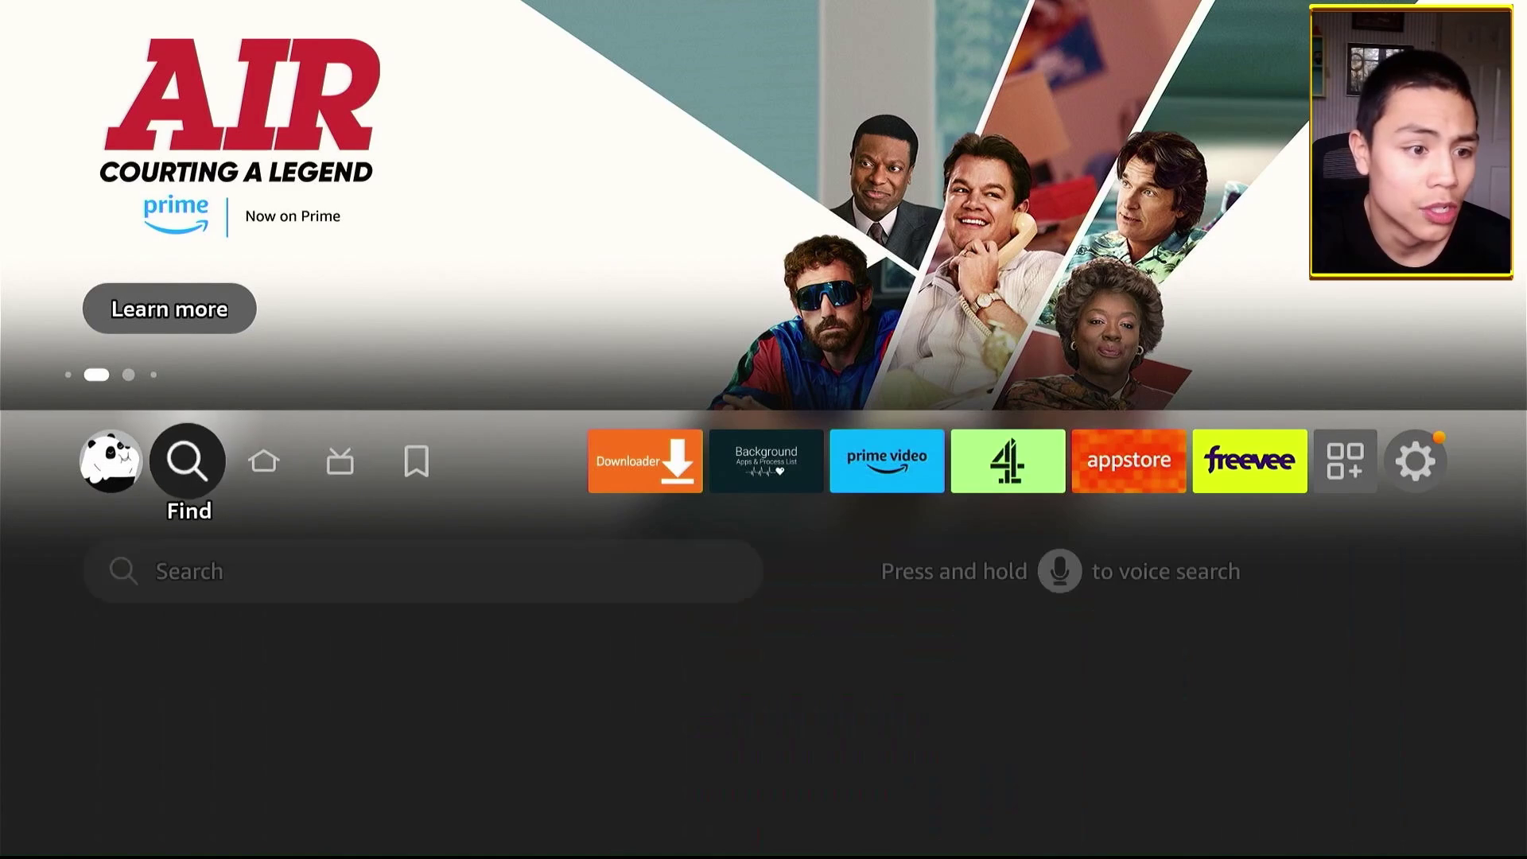
Browse Free to Me films and TV programmes under Find, then return Home
key("Left")
key("Left")
key("Down")
key("Down")
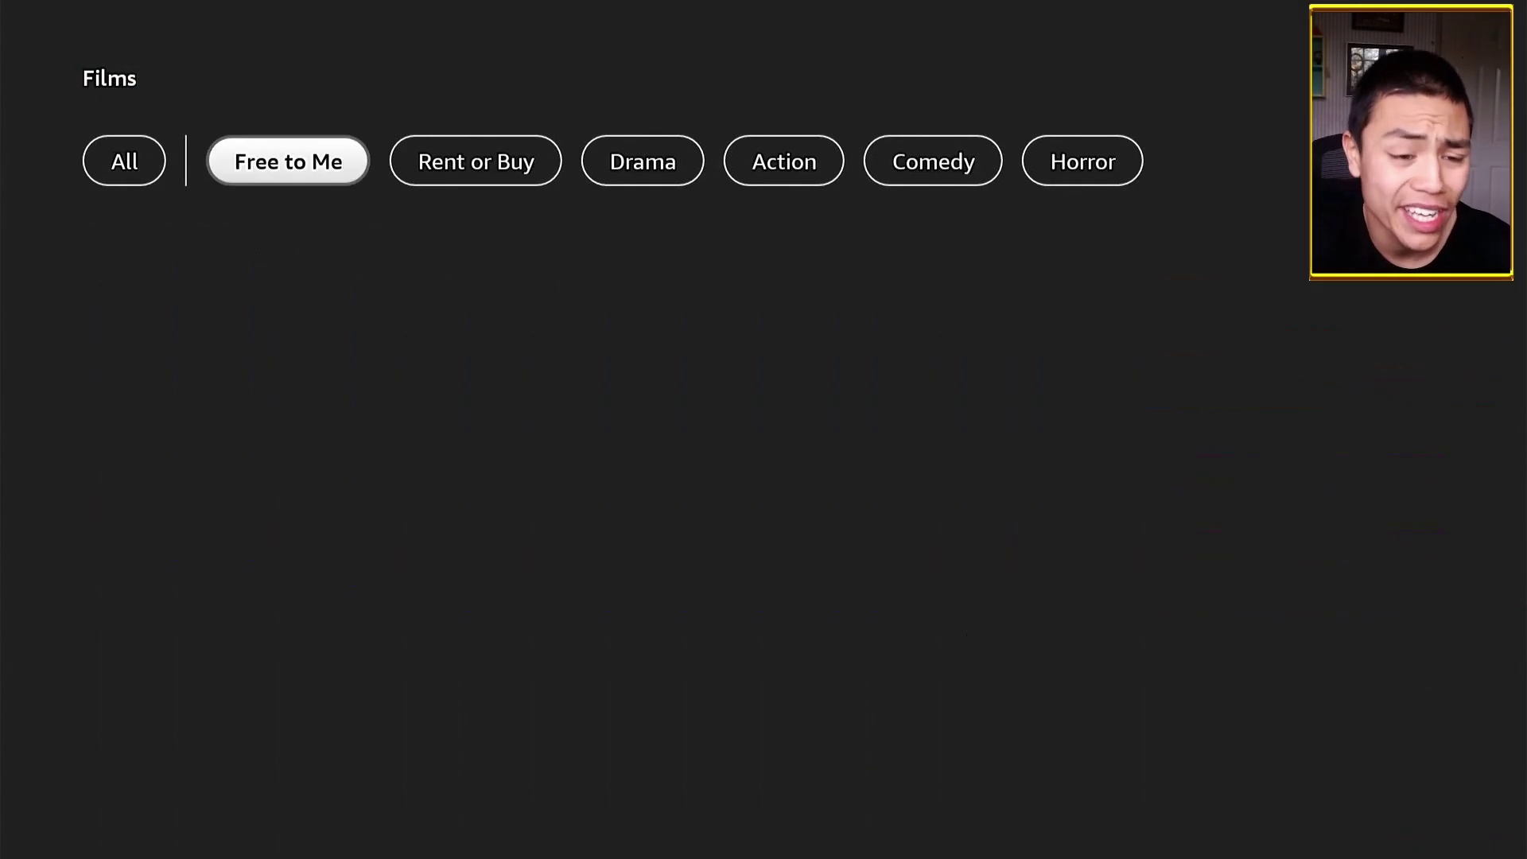
key("Down")
key("Down")
key("Right")
key("Right")
key("Right")
key("Right")
key("Right")
key("Left")
key("Left")
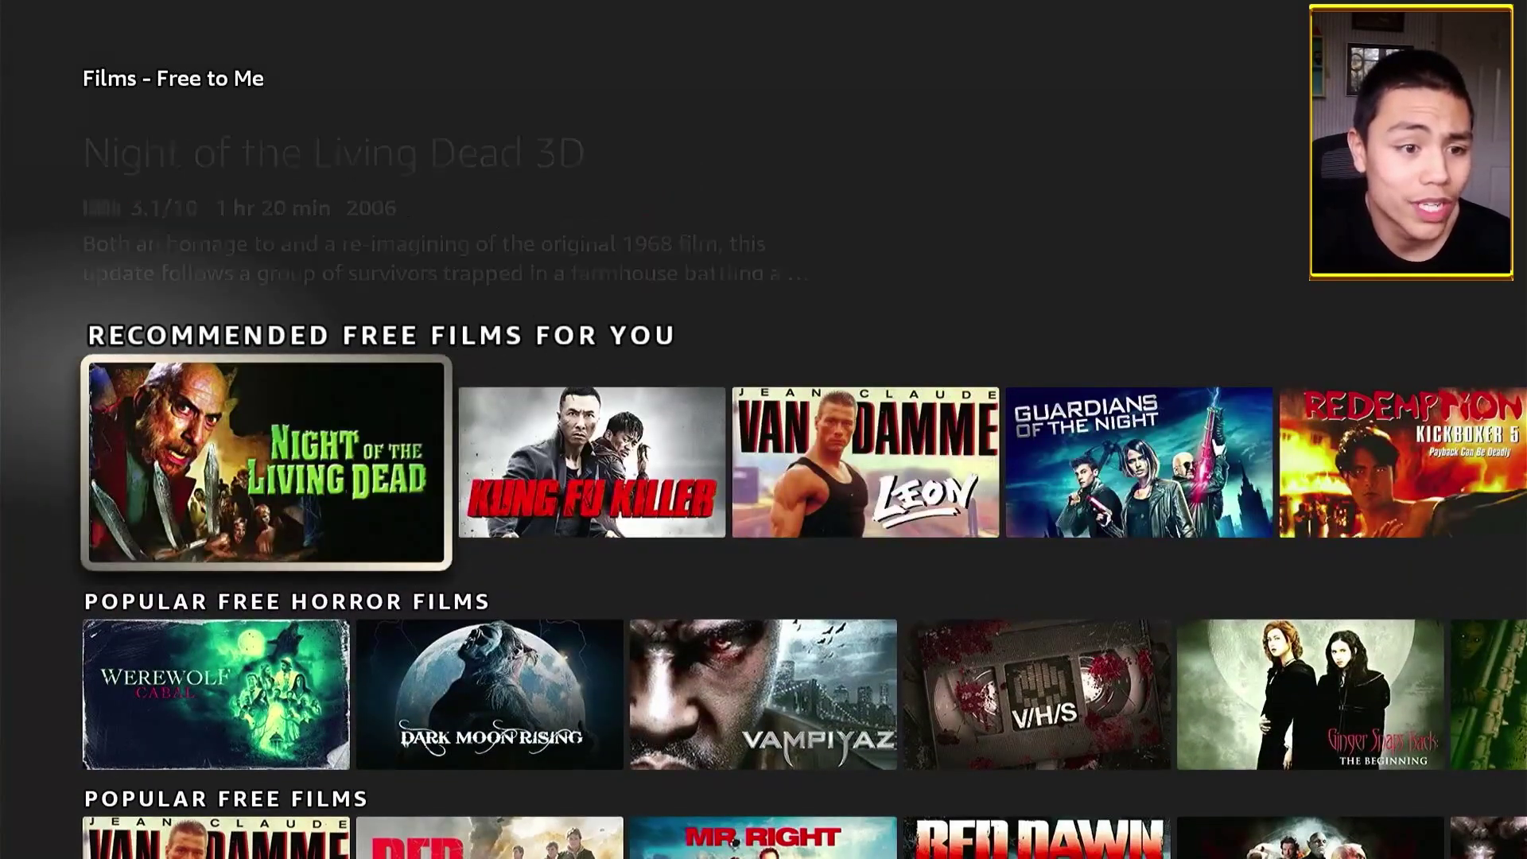
key("Up")
key("Up")
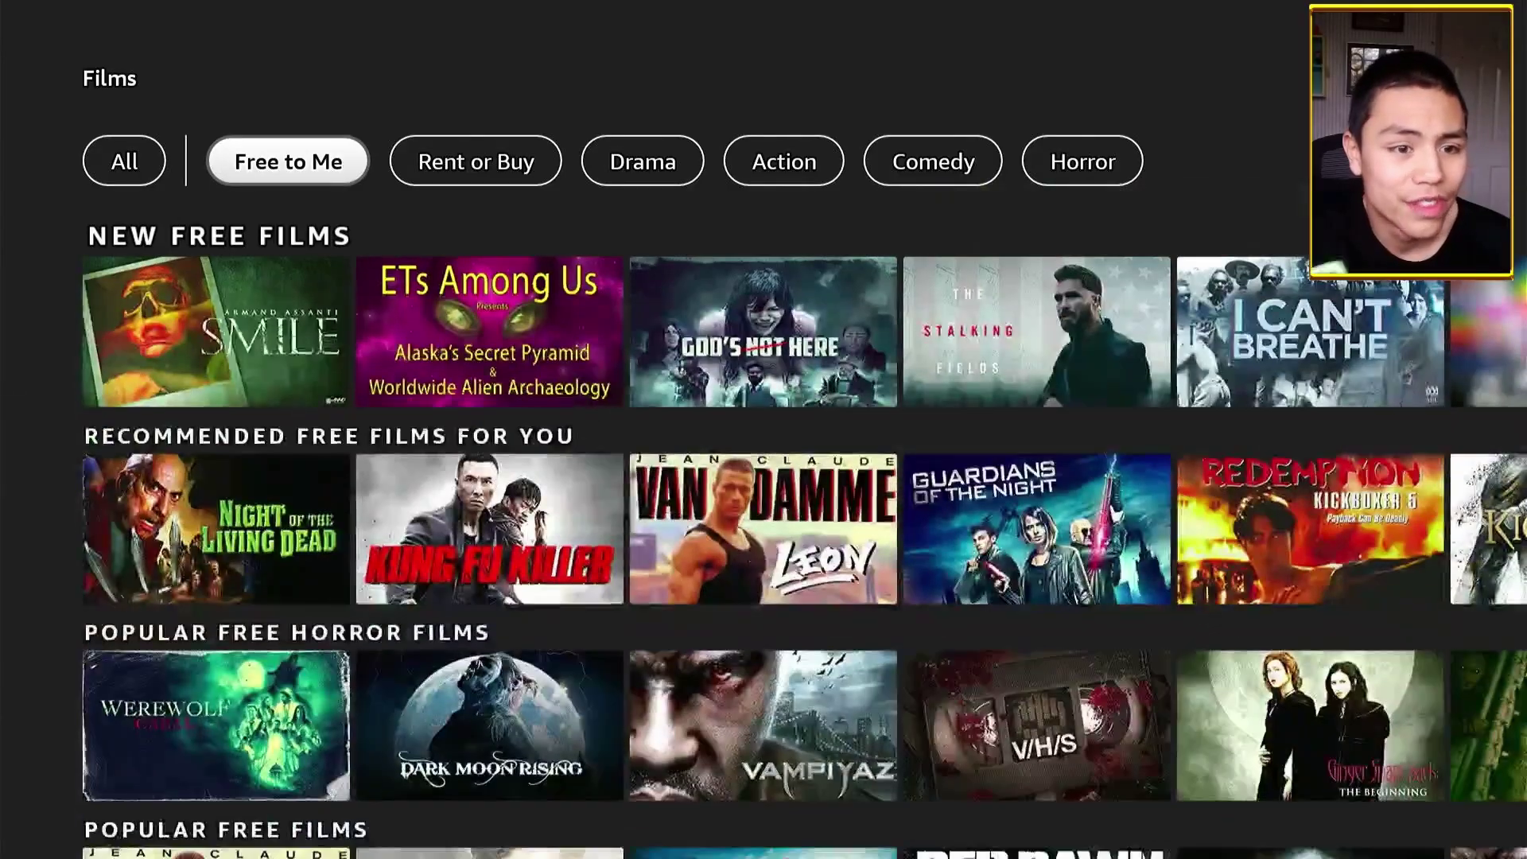
key("Escape")
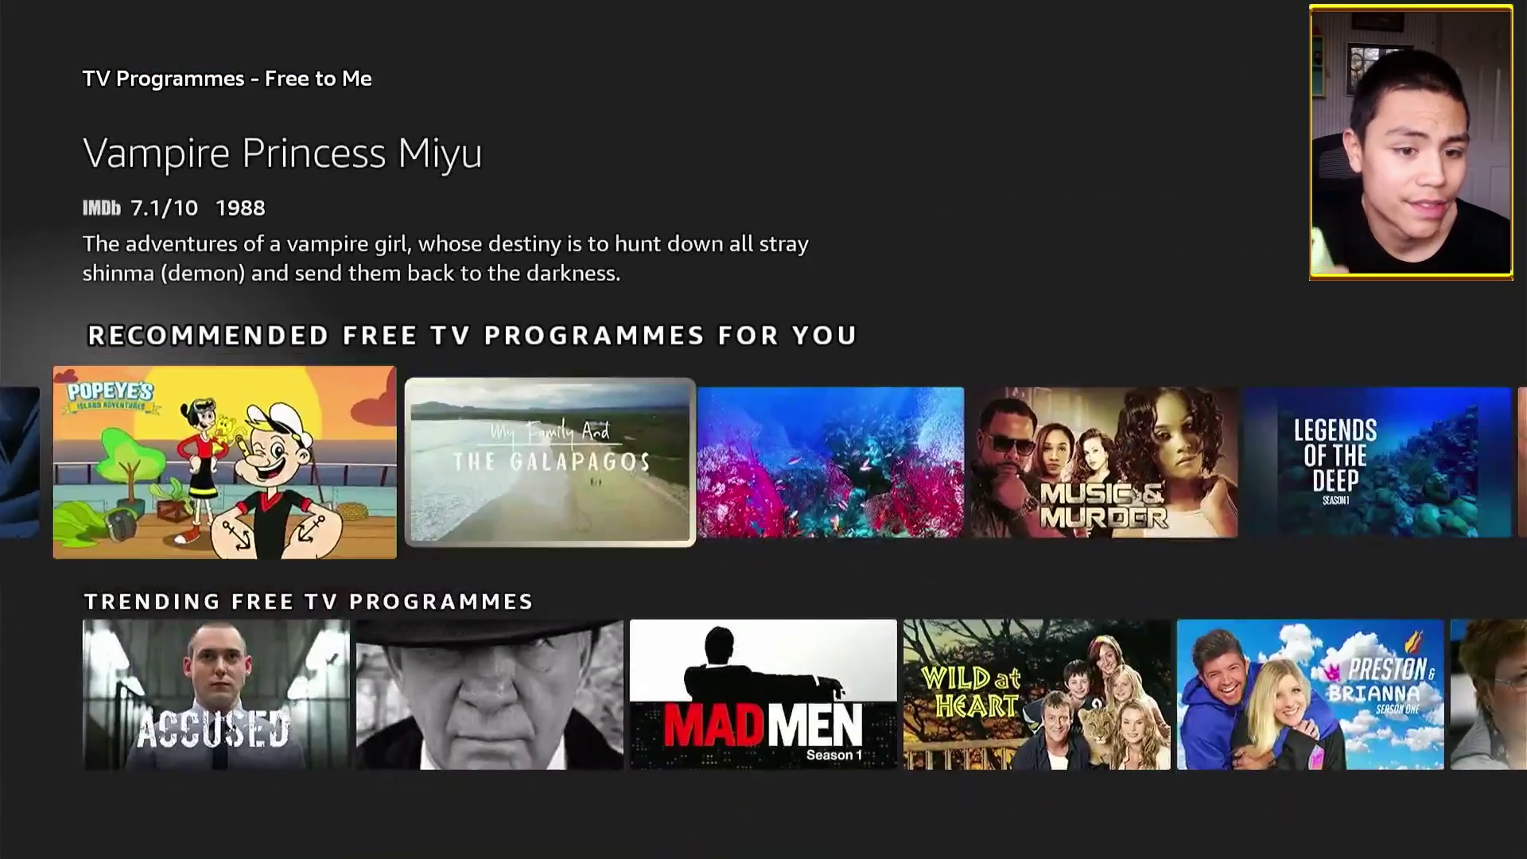
key("Right")
key("Right")
key("Right")
key("Right")
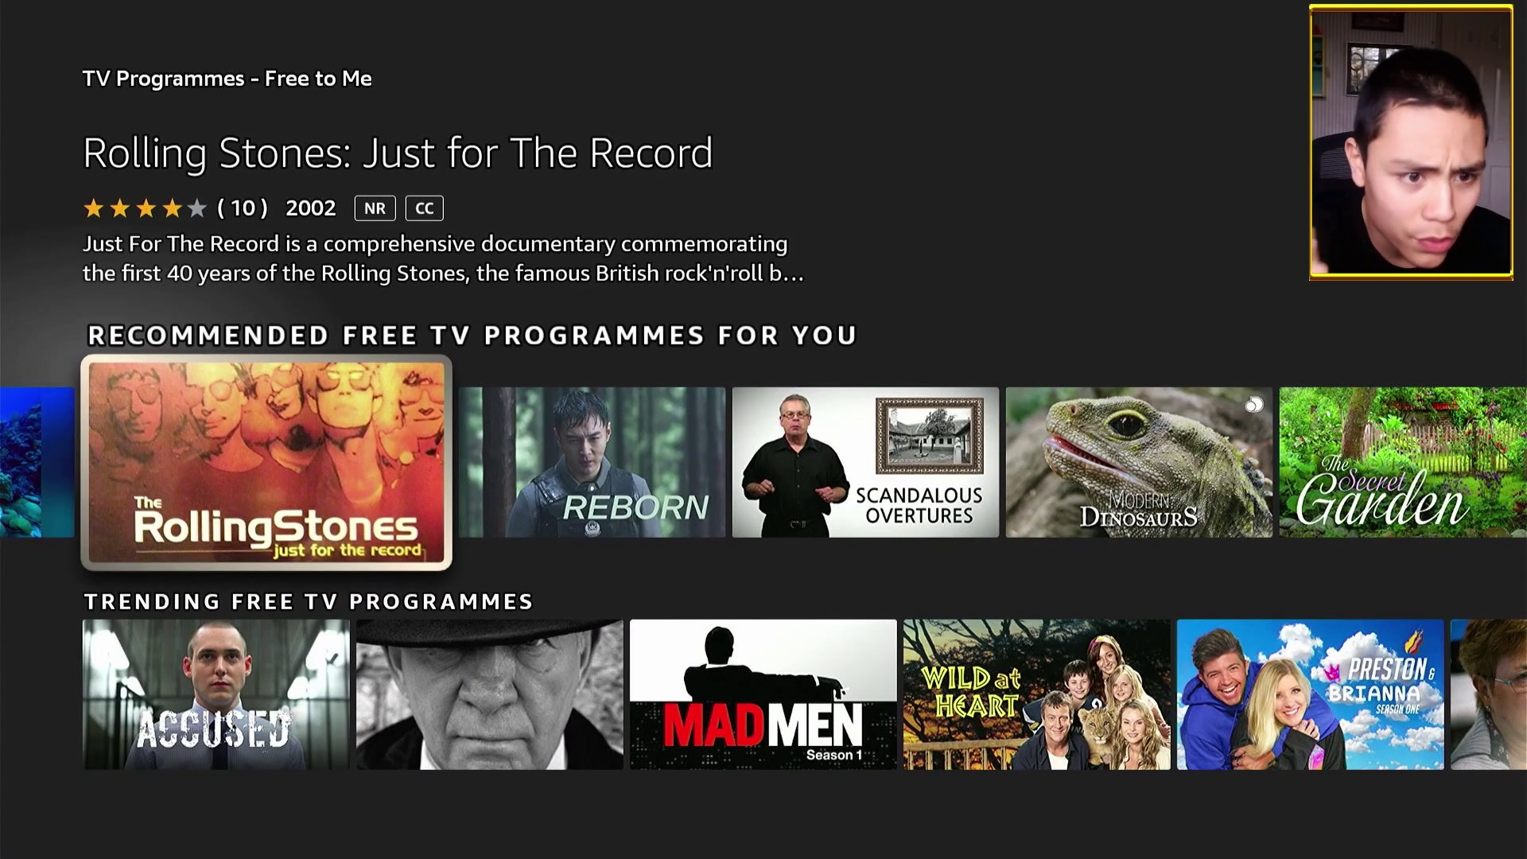
key("Home")
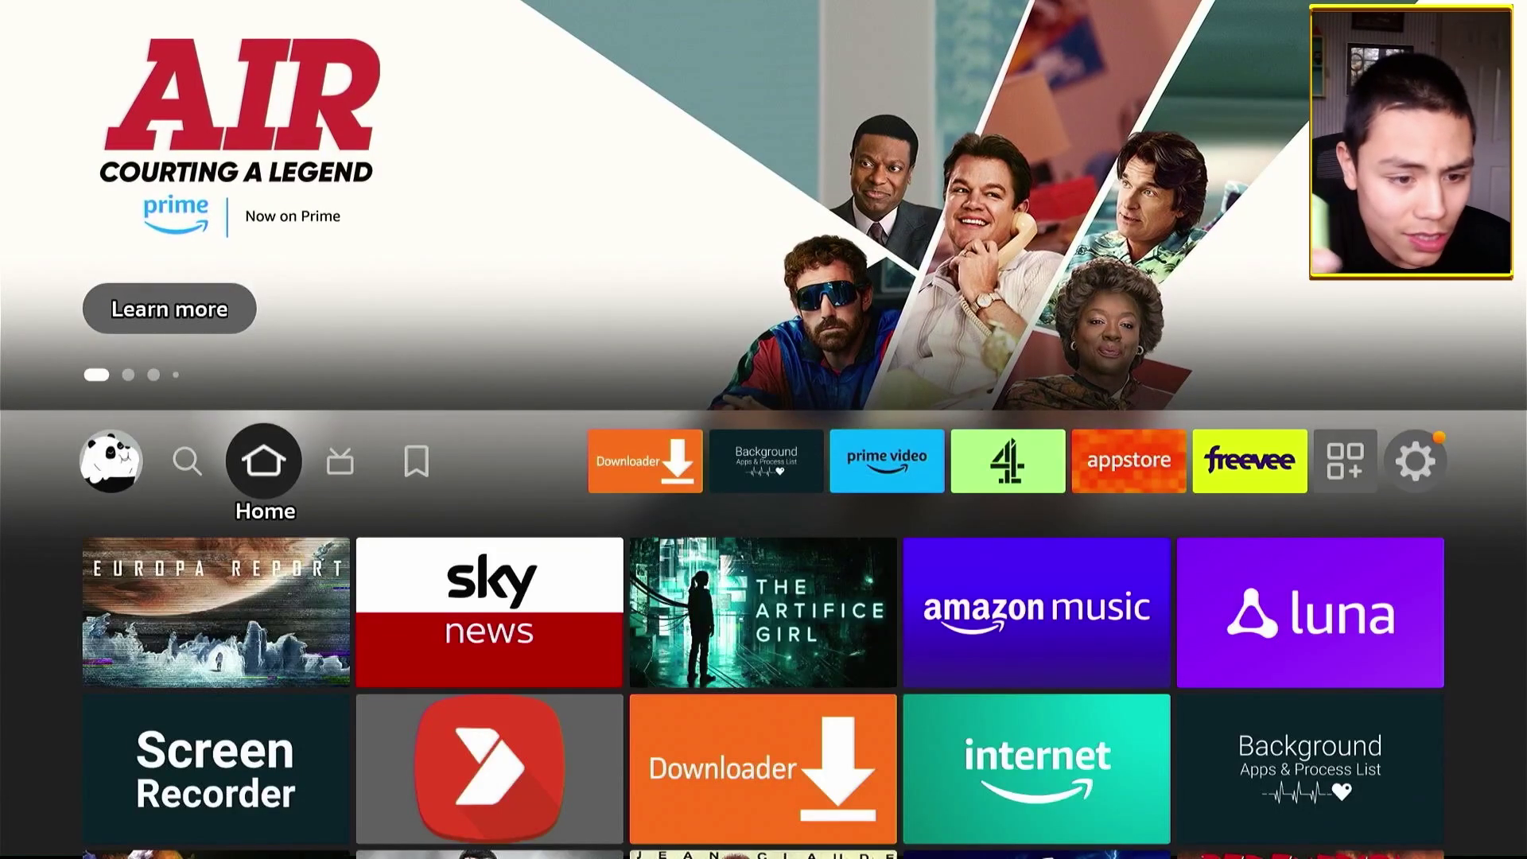
key("Down")
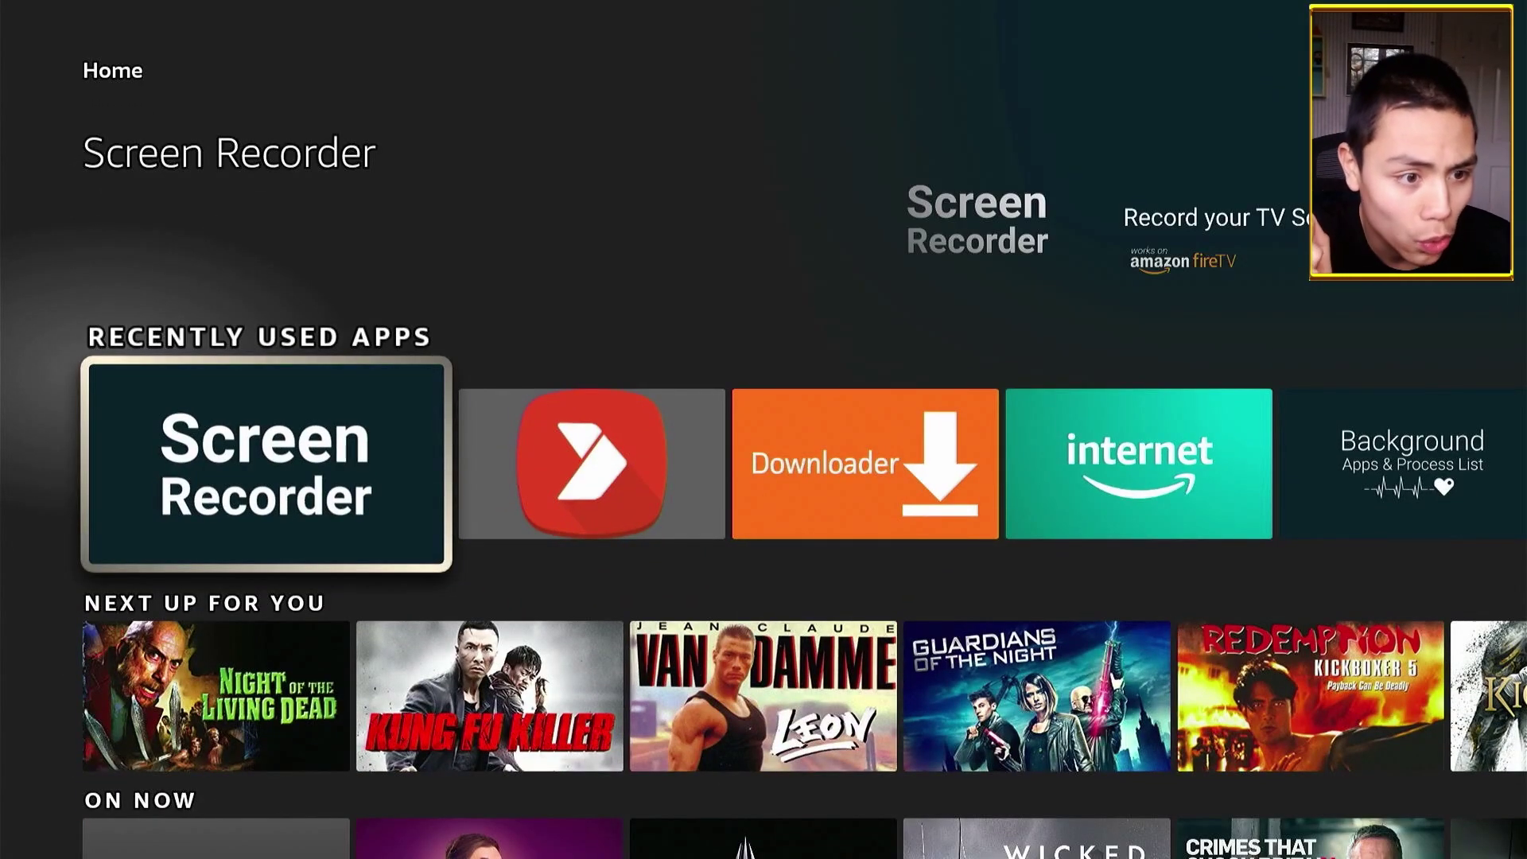
key("Return")
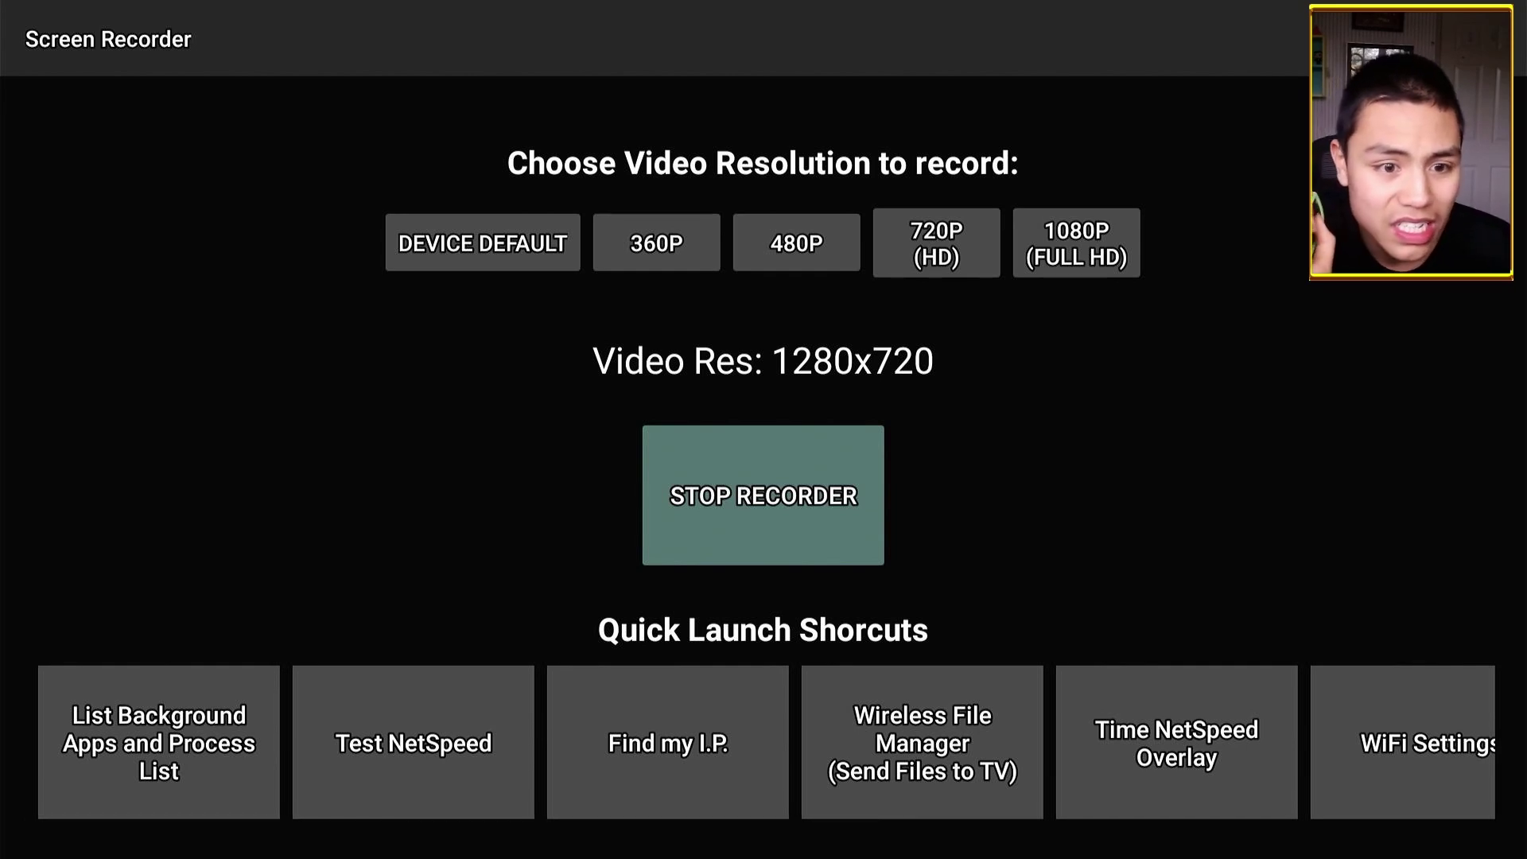
key("Return")
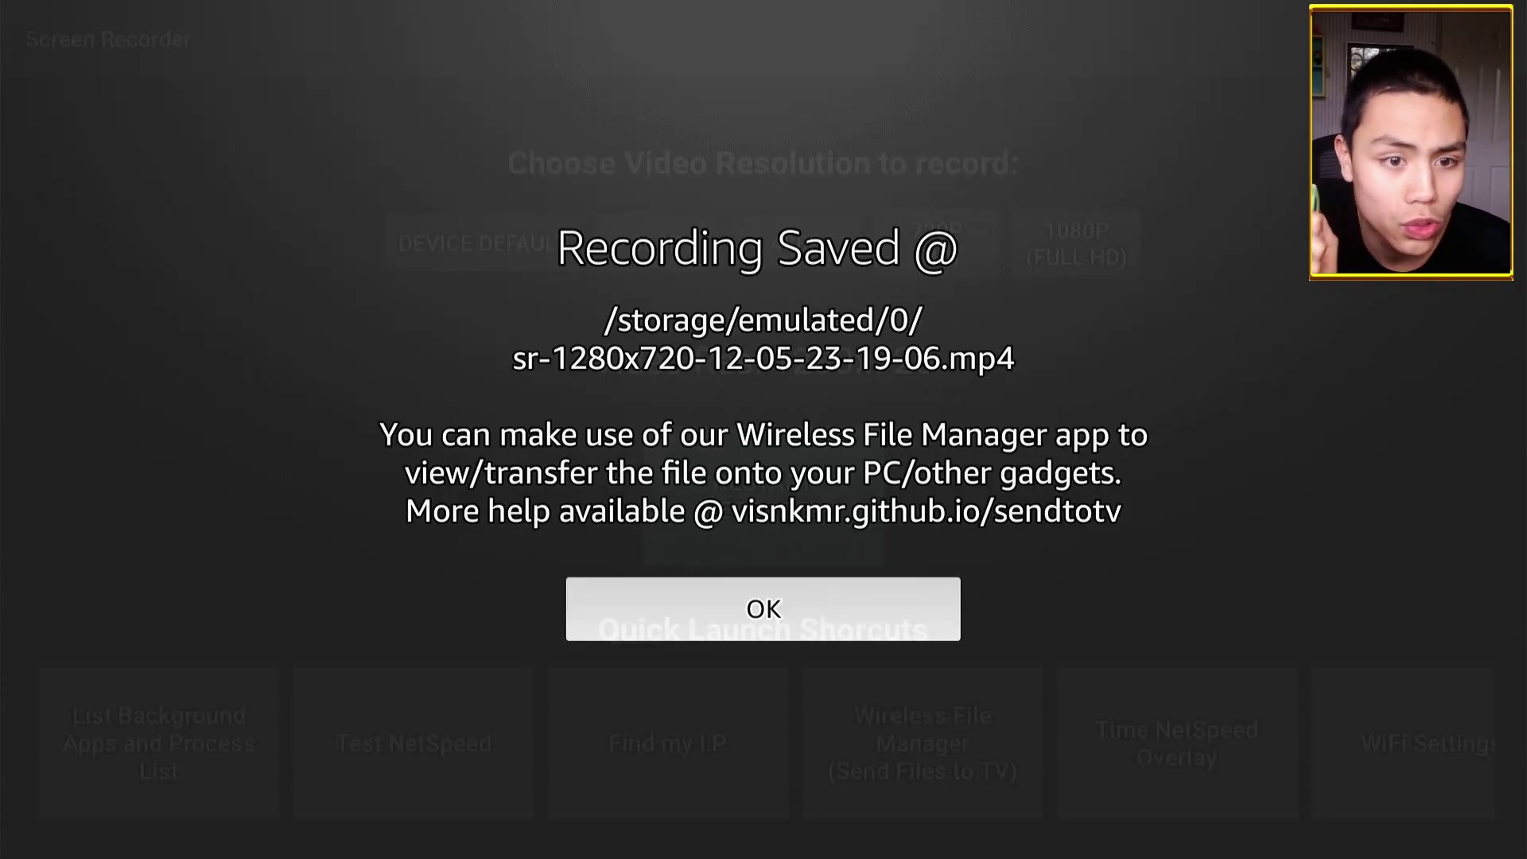
key("Return")
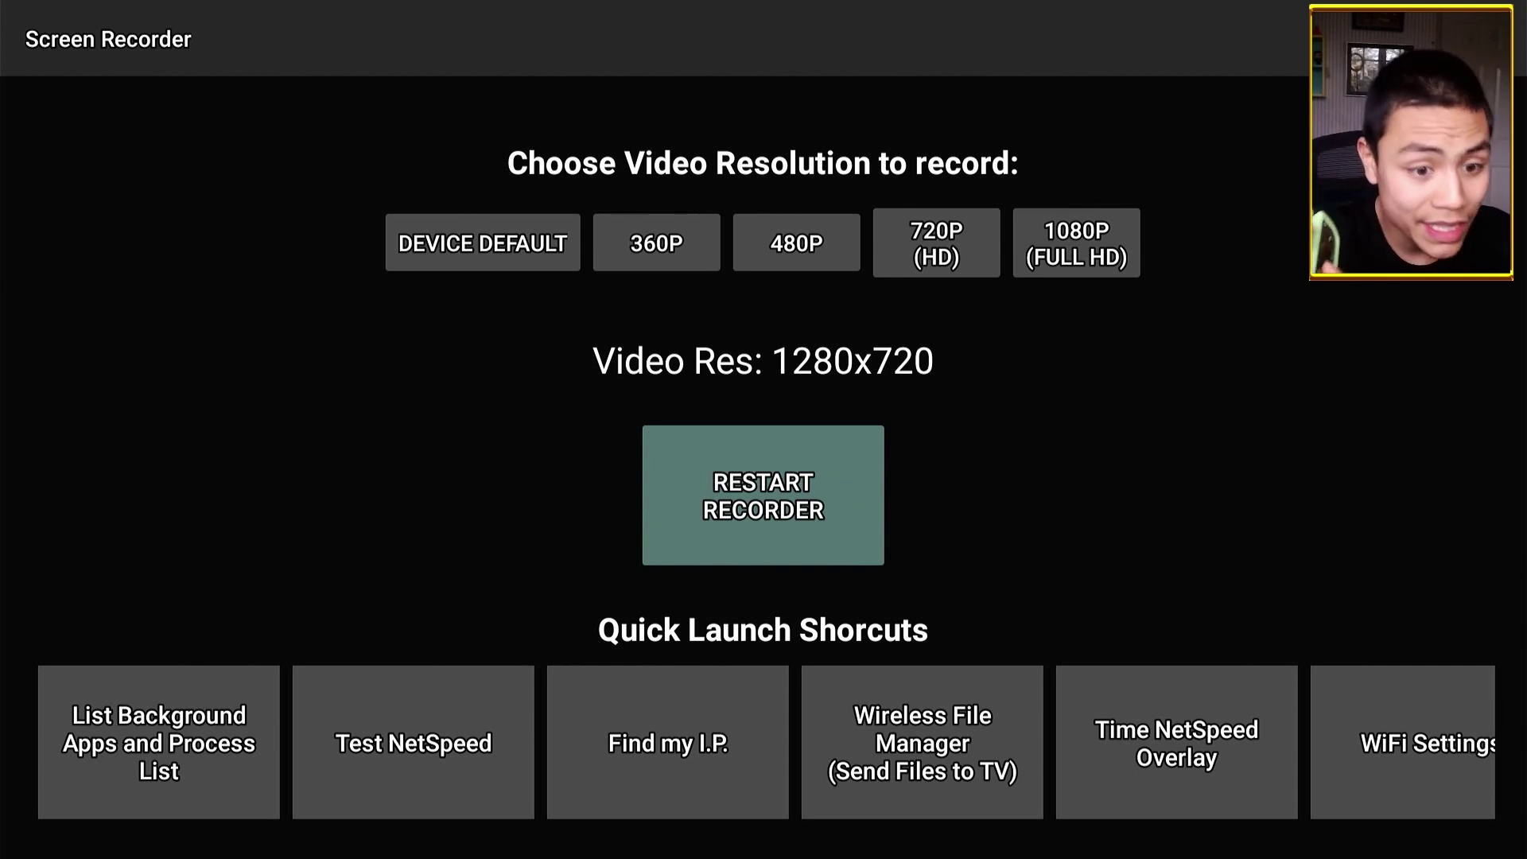
Spell 'Es' in the Fire TV search and choose the Es File Explorer suggestion
key("Home")
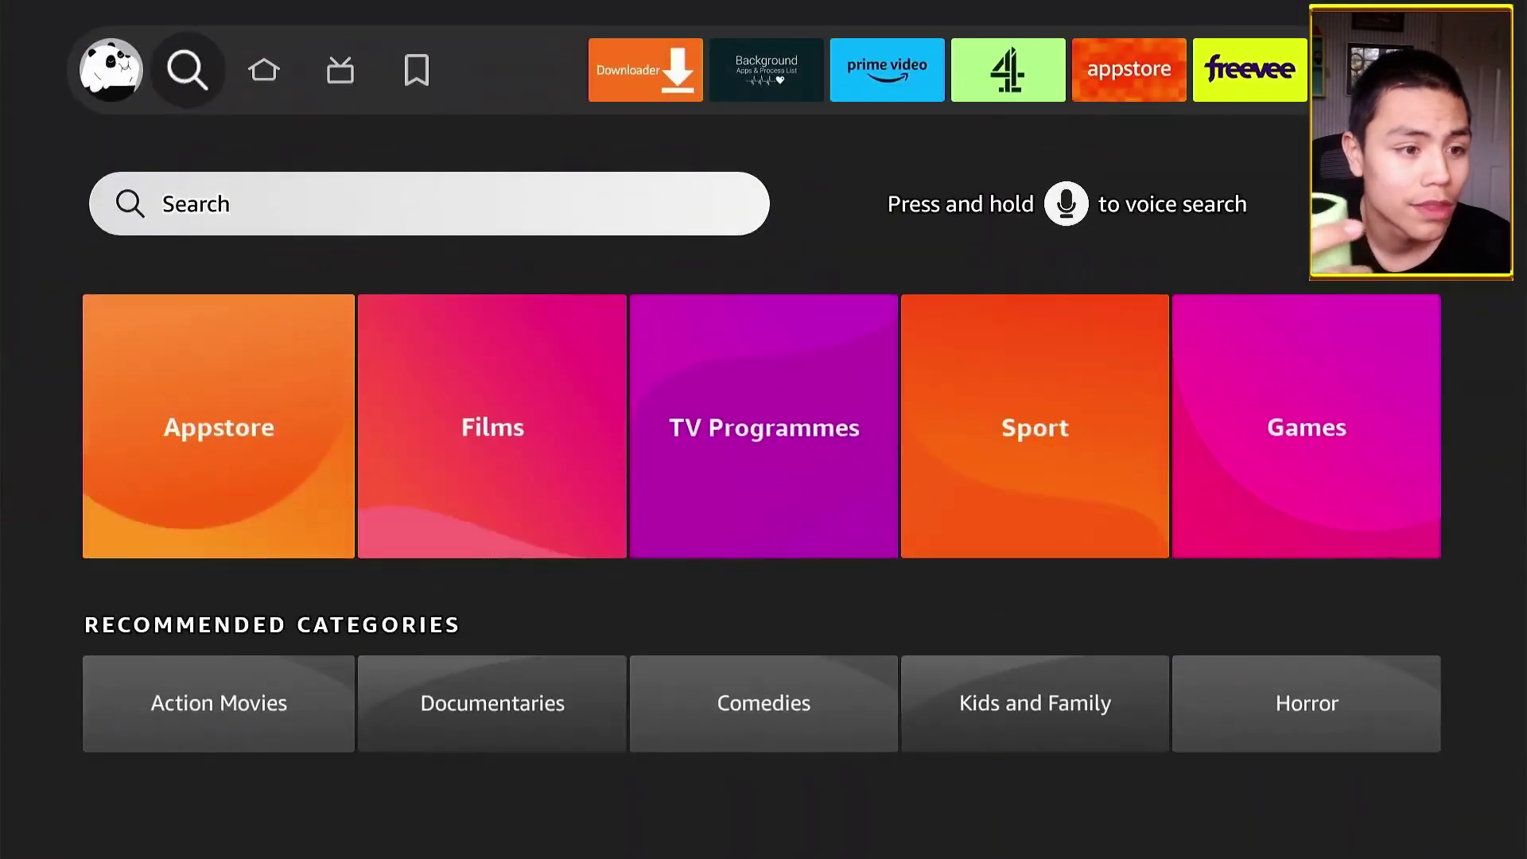
key("Return")
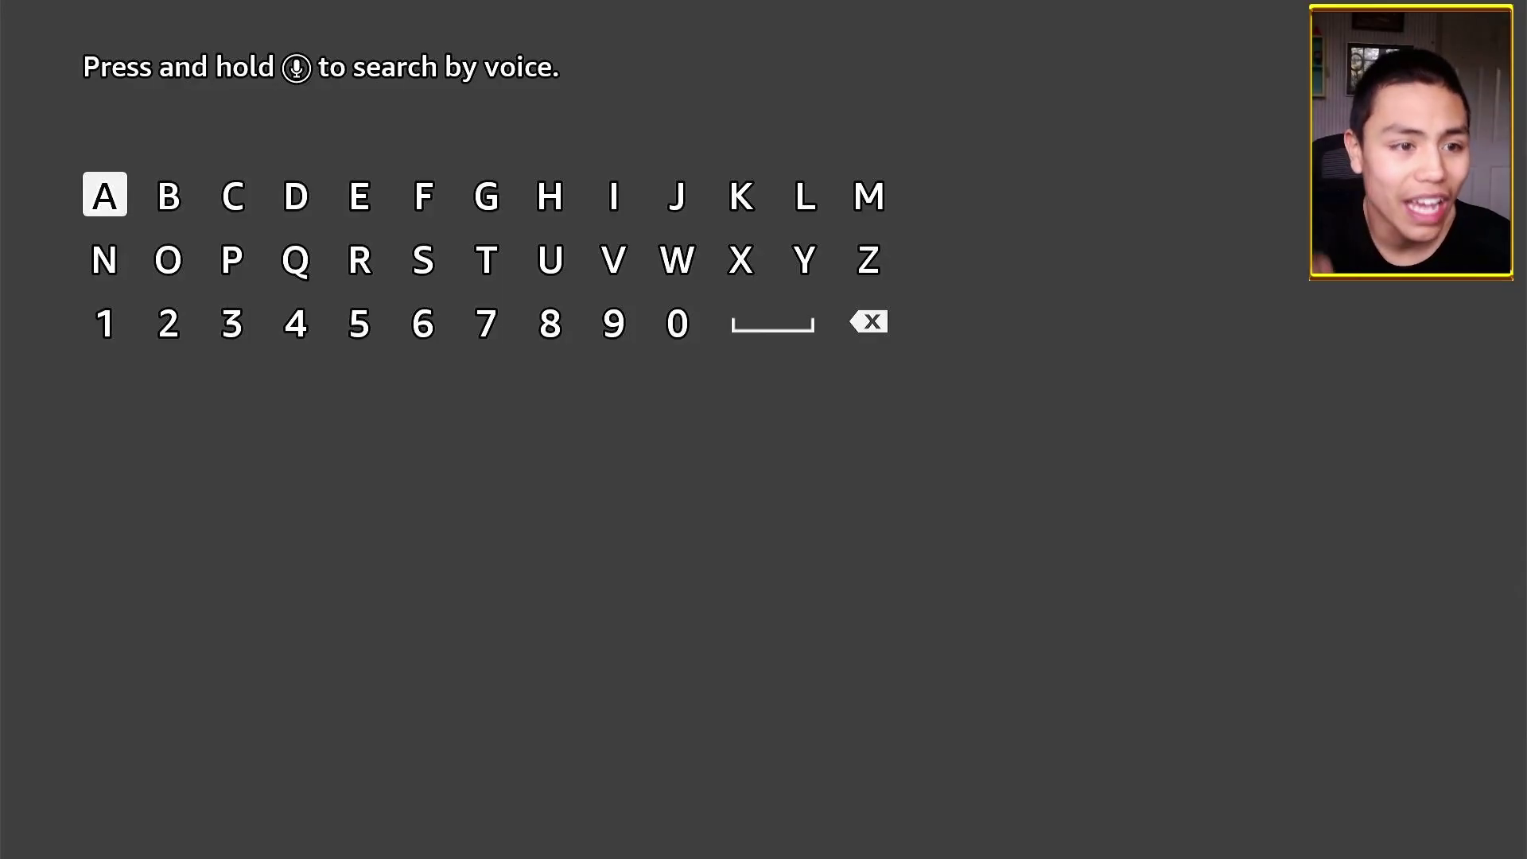
key("Right")
key("Right")
key("Right")
key("Right")
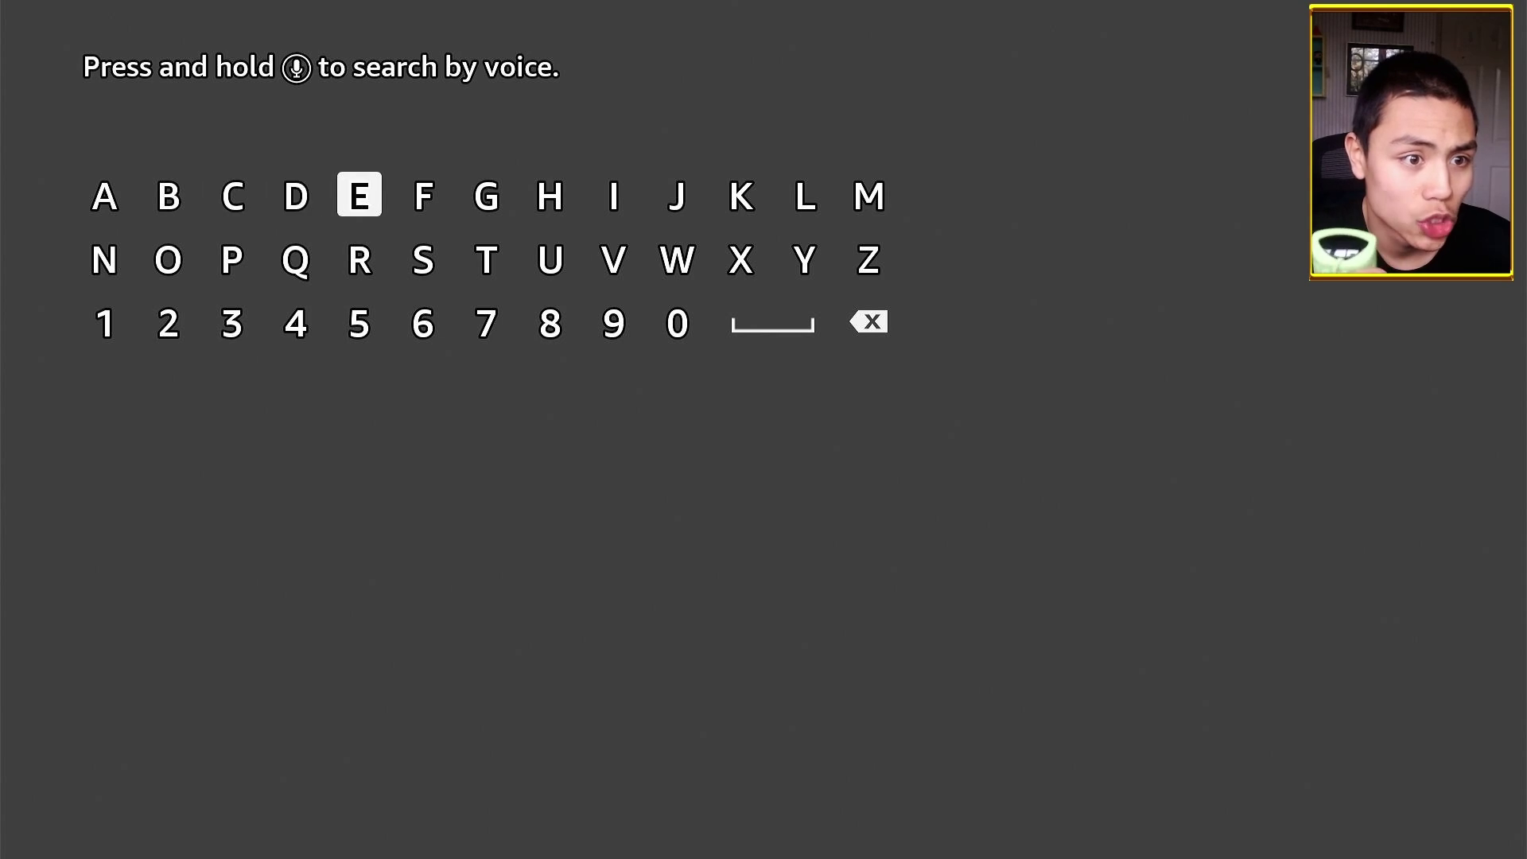
key("Return")
key("Right")
key("Down")
key("Return")
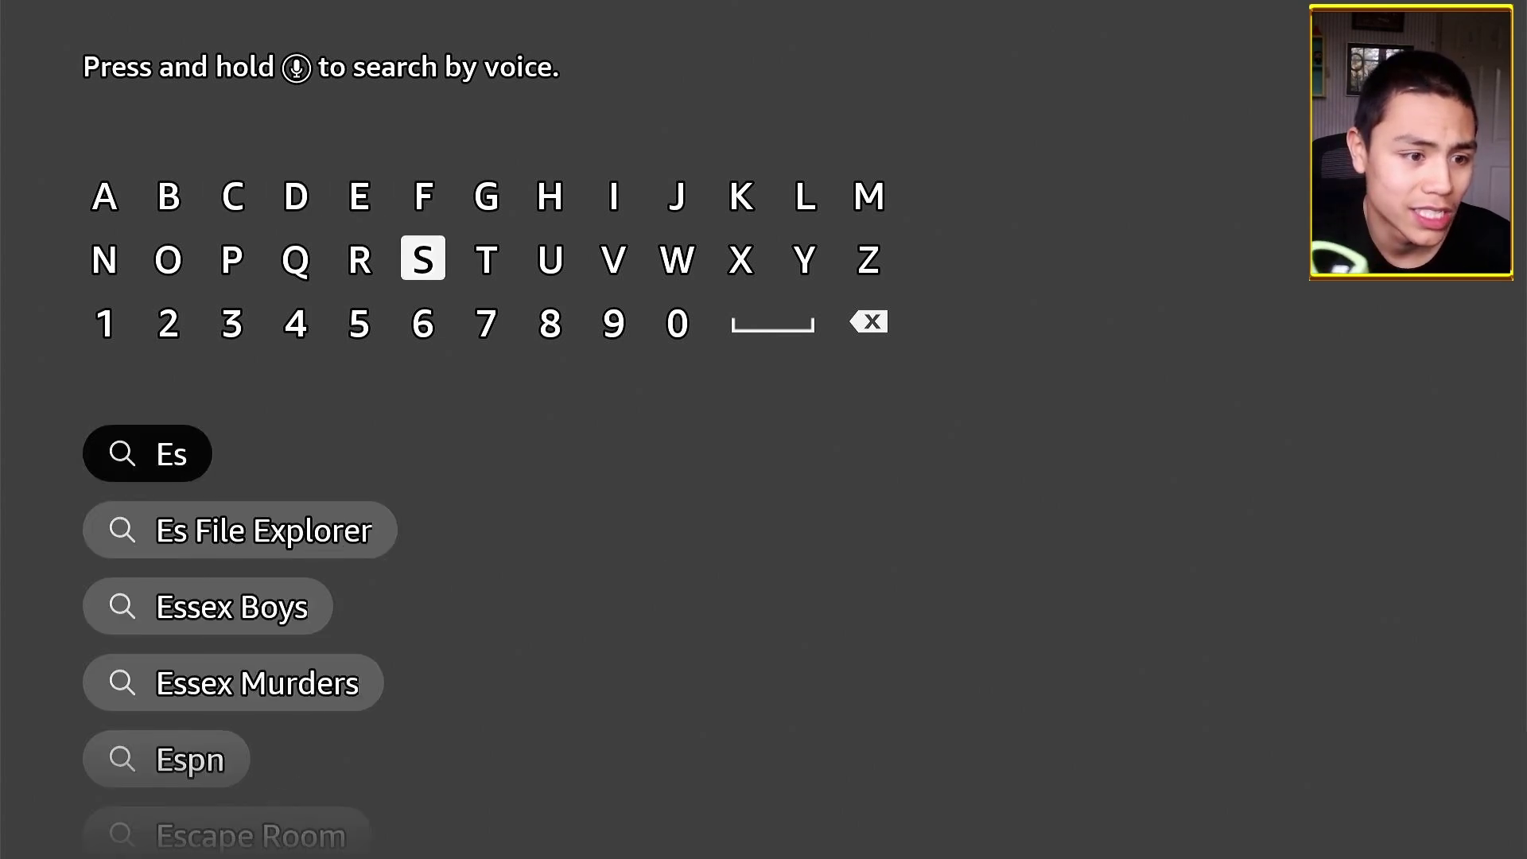
key("Down")
key("Down")
key("Down")
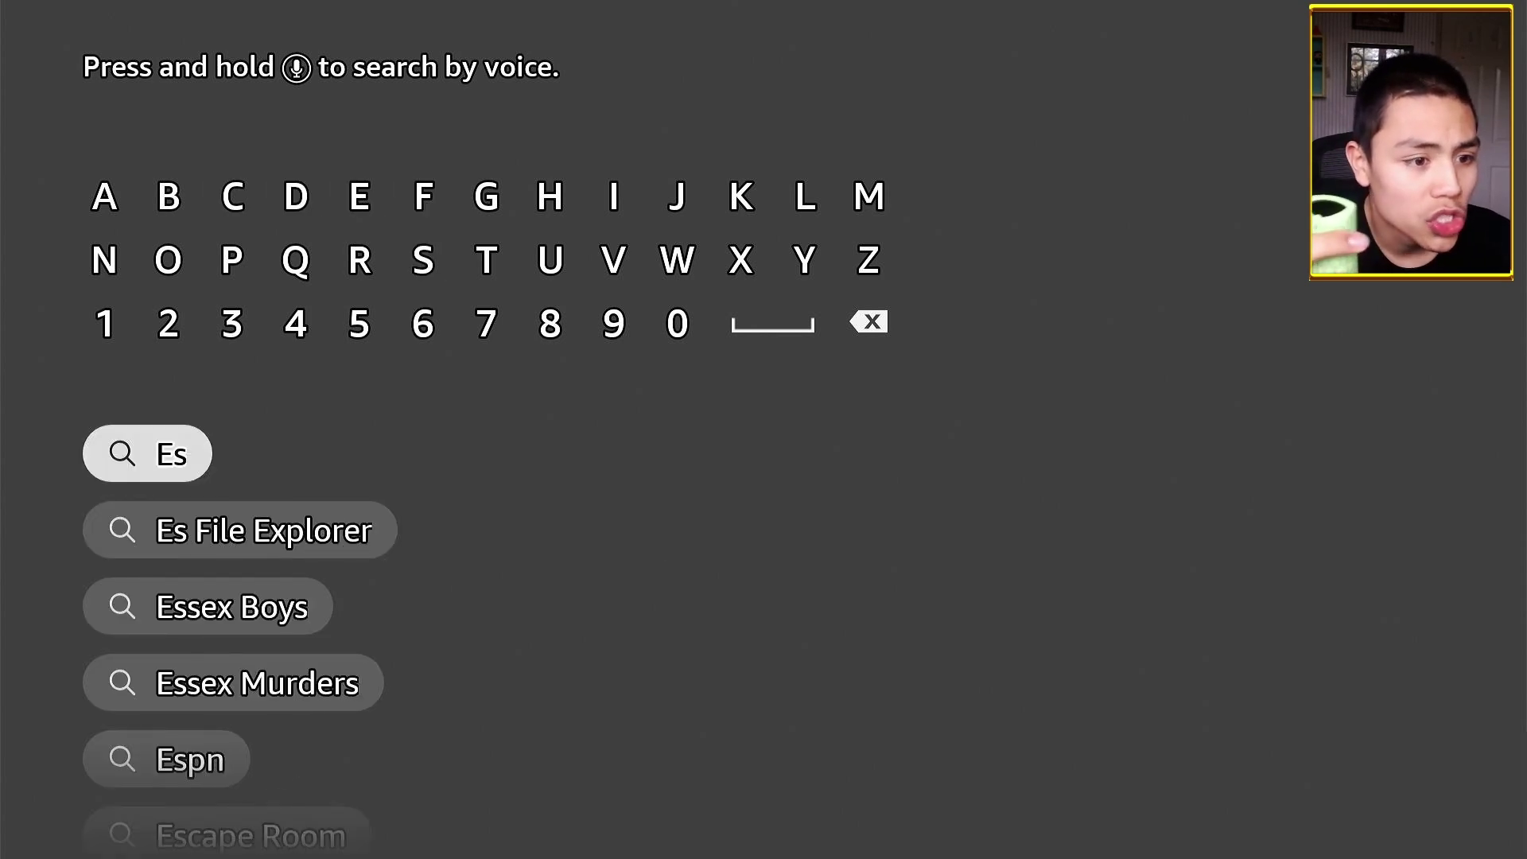
key("Return")
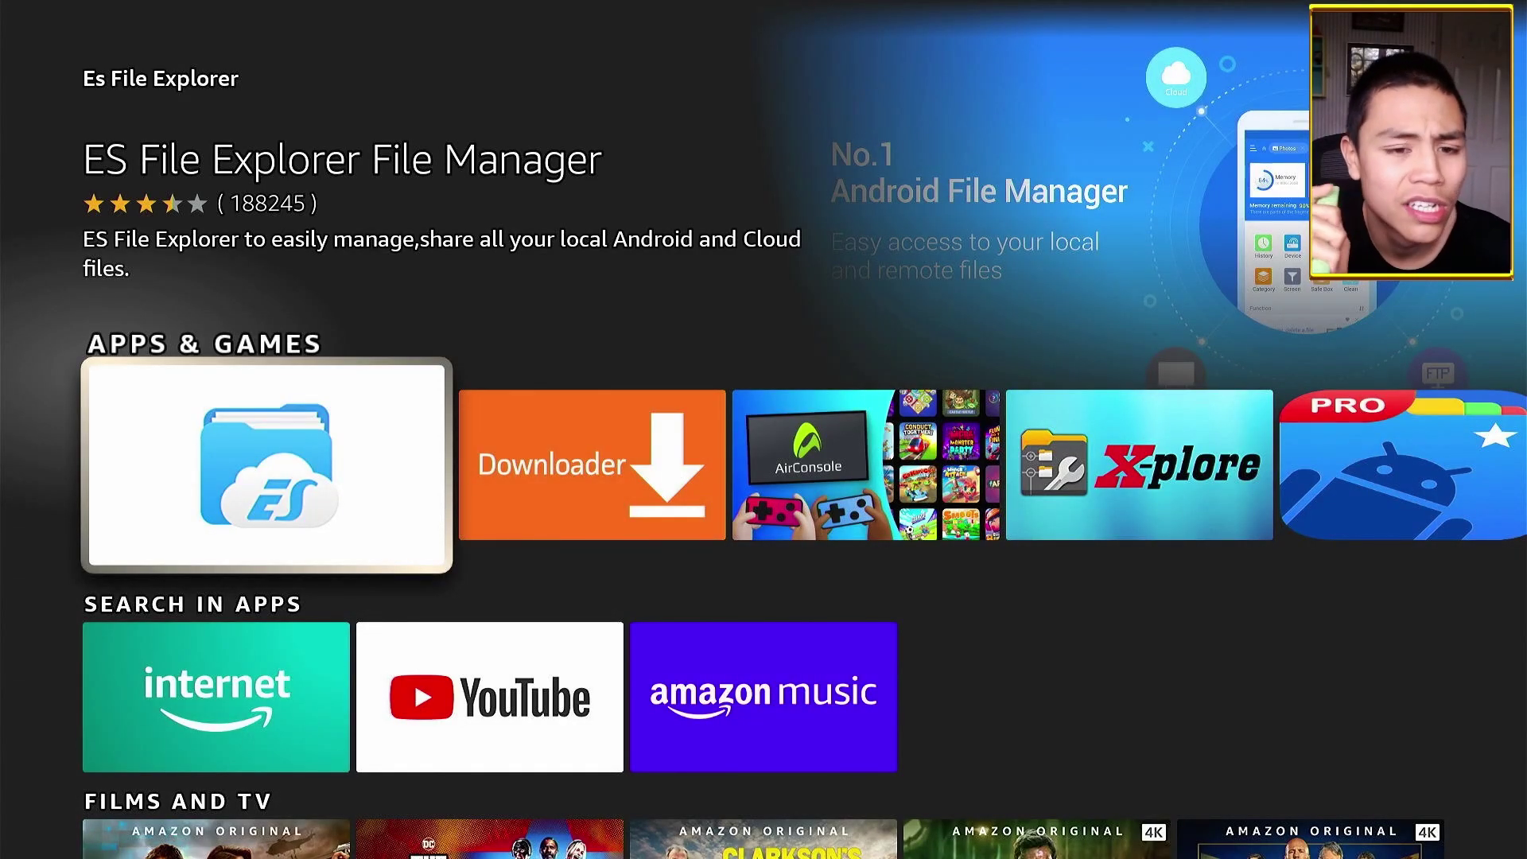
Download ES File Explorer File Manager from its app page and launch it
key("Return")
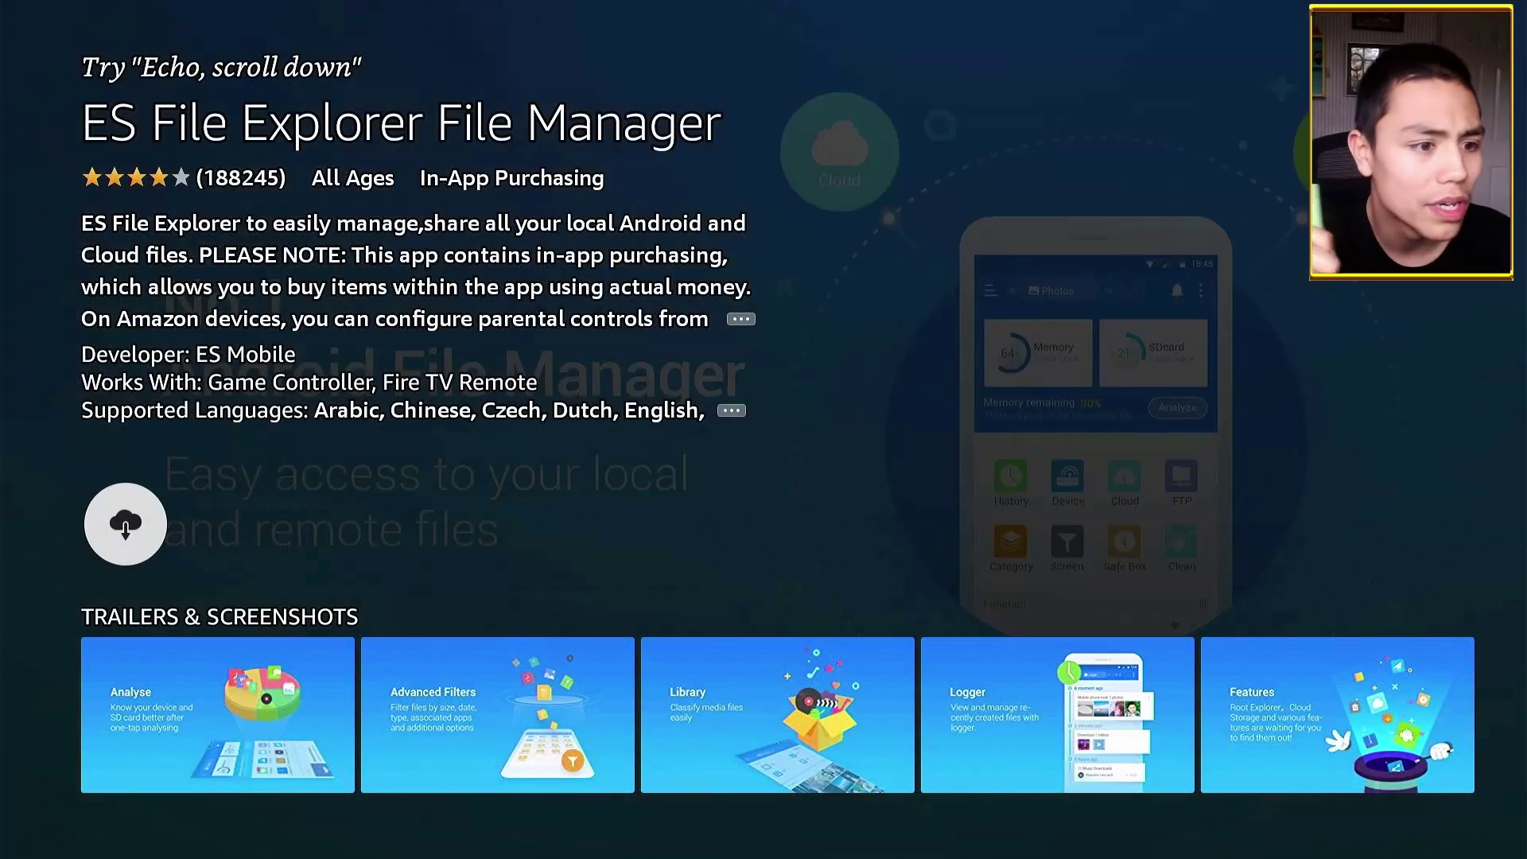
key("Return")
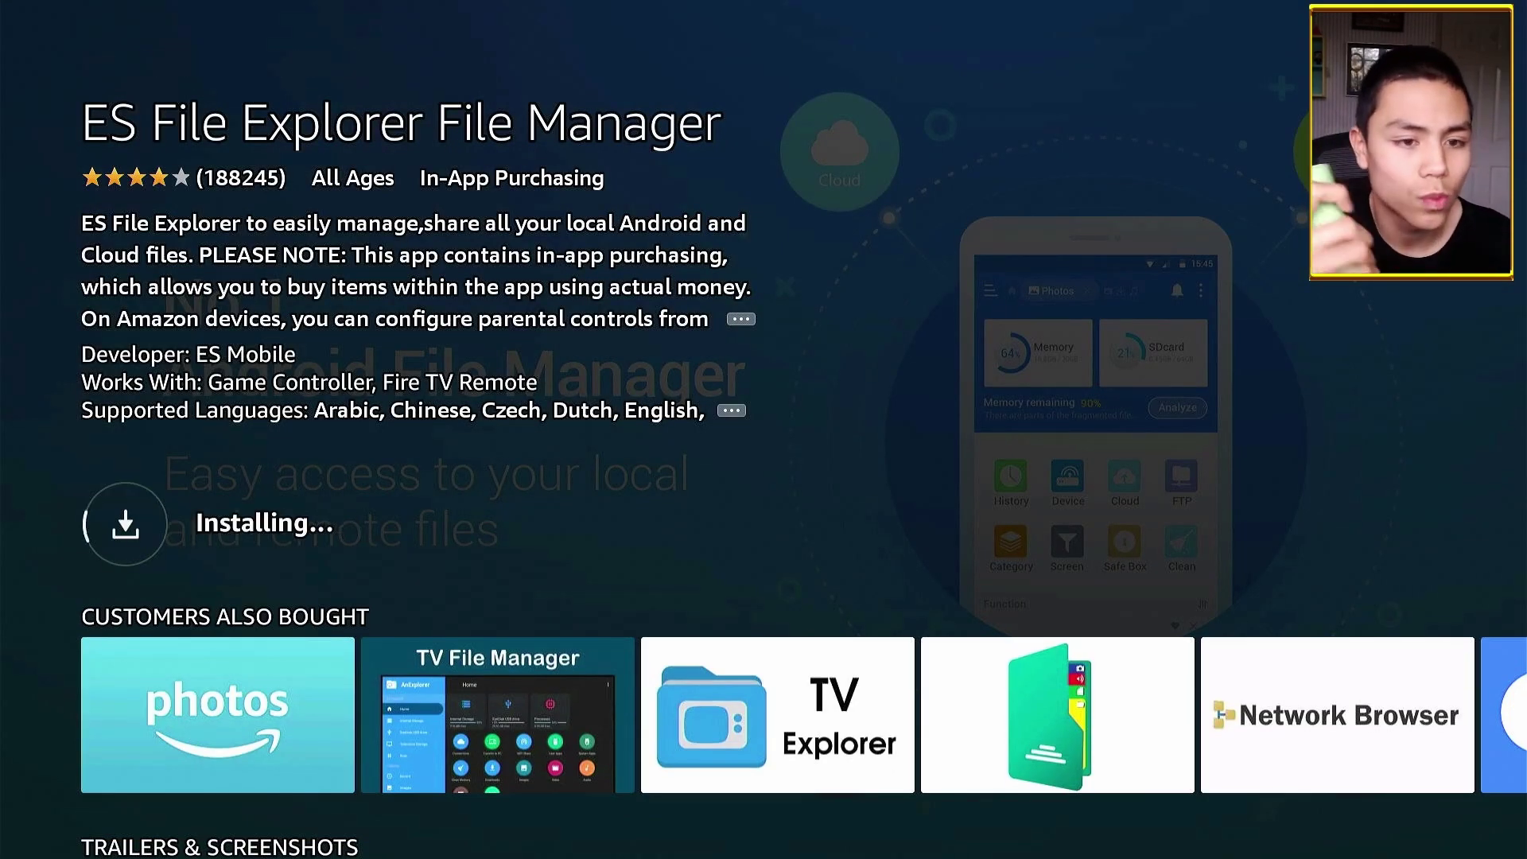
key("Return")
key("Return")
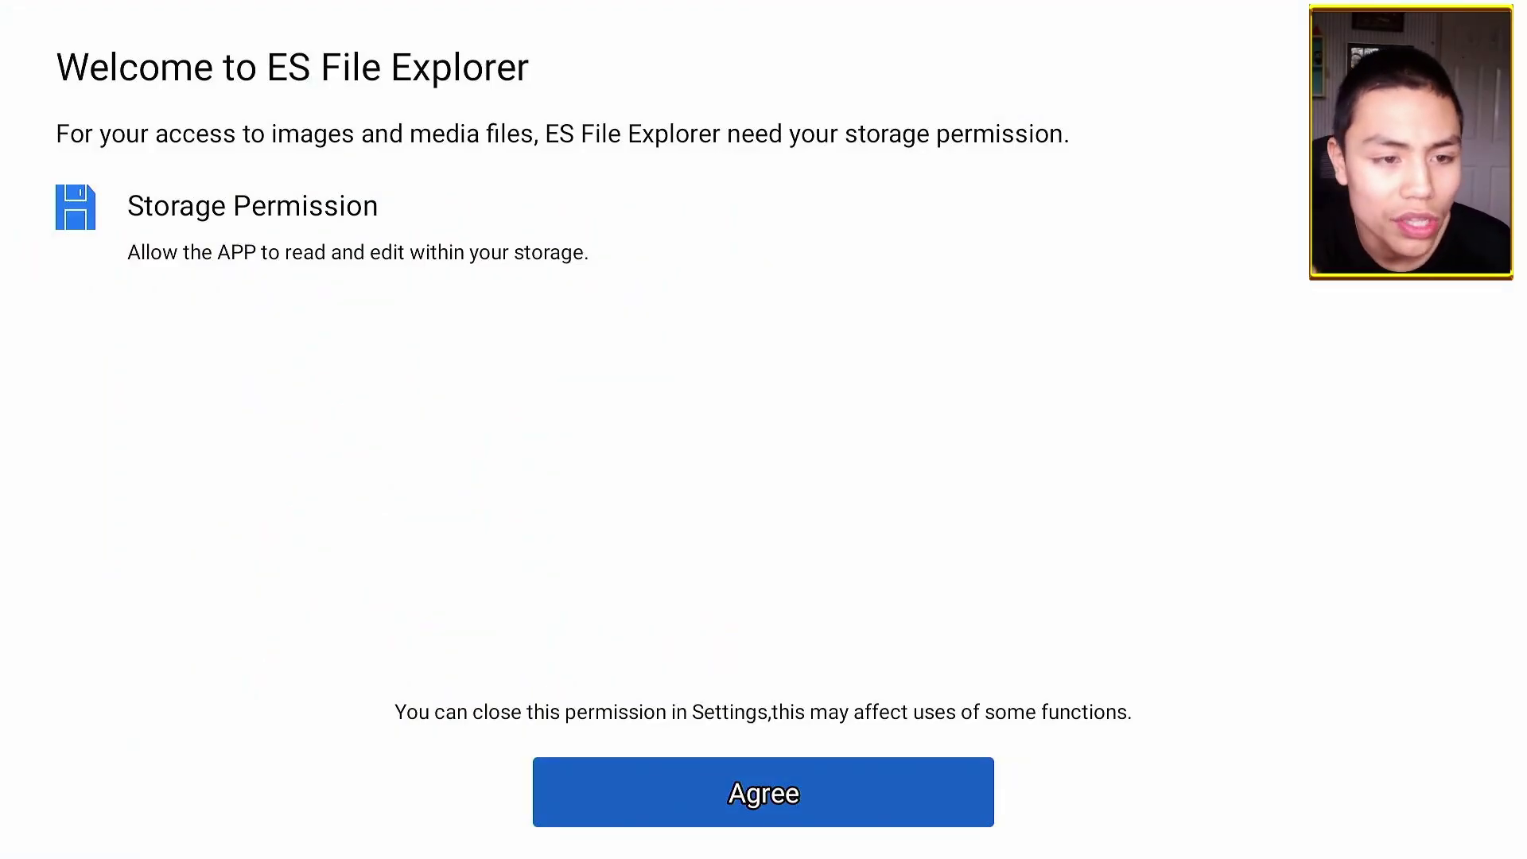
Grant storage permission and accept the terms with Agree and Continue
key("Return")
key("Return")
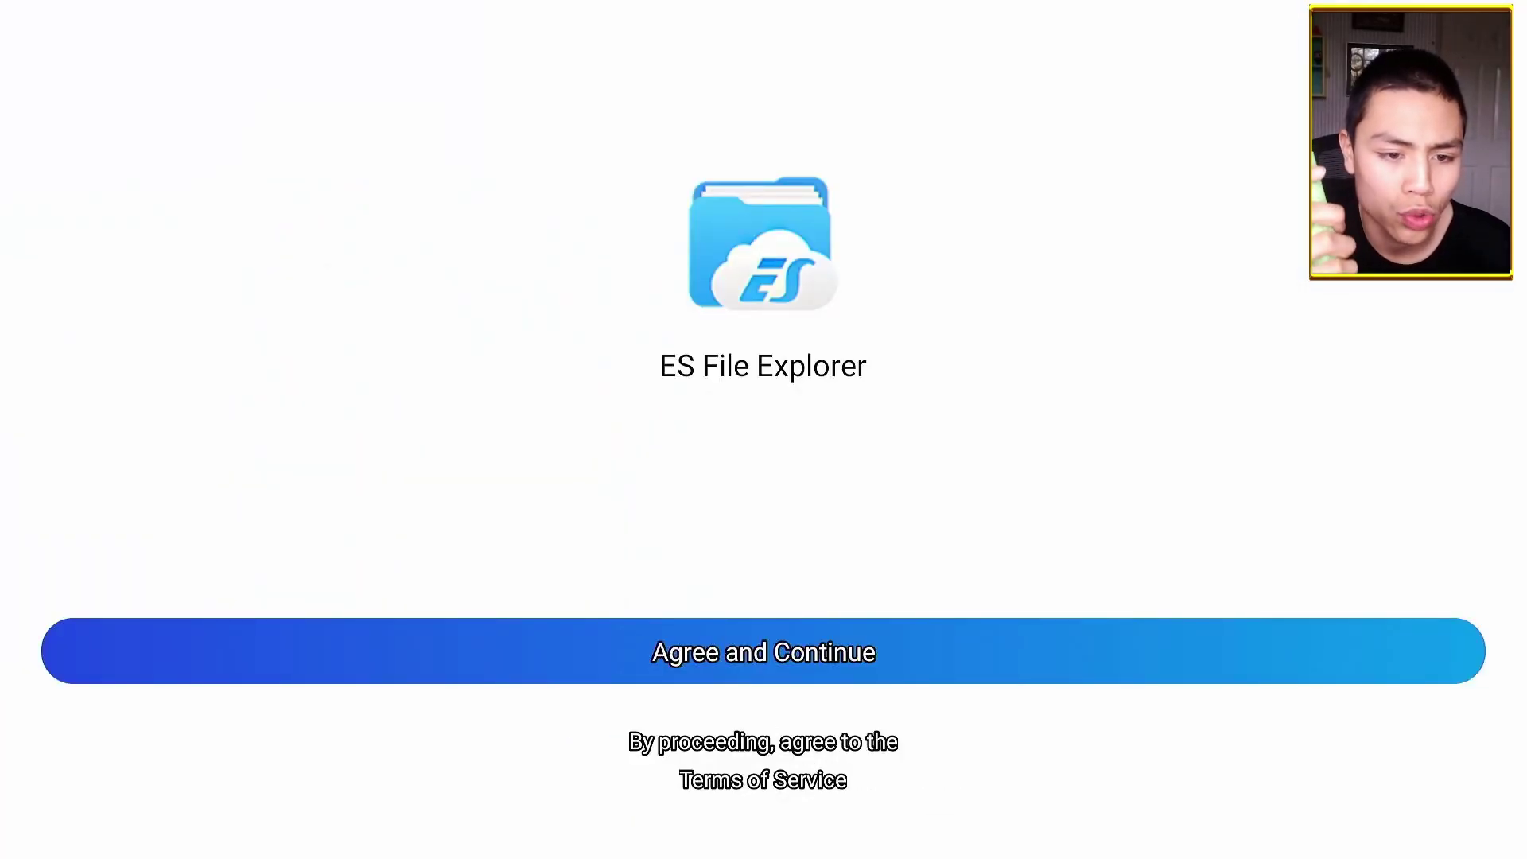
key("Return")
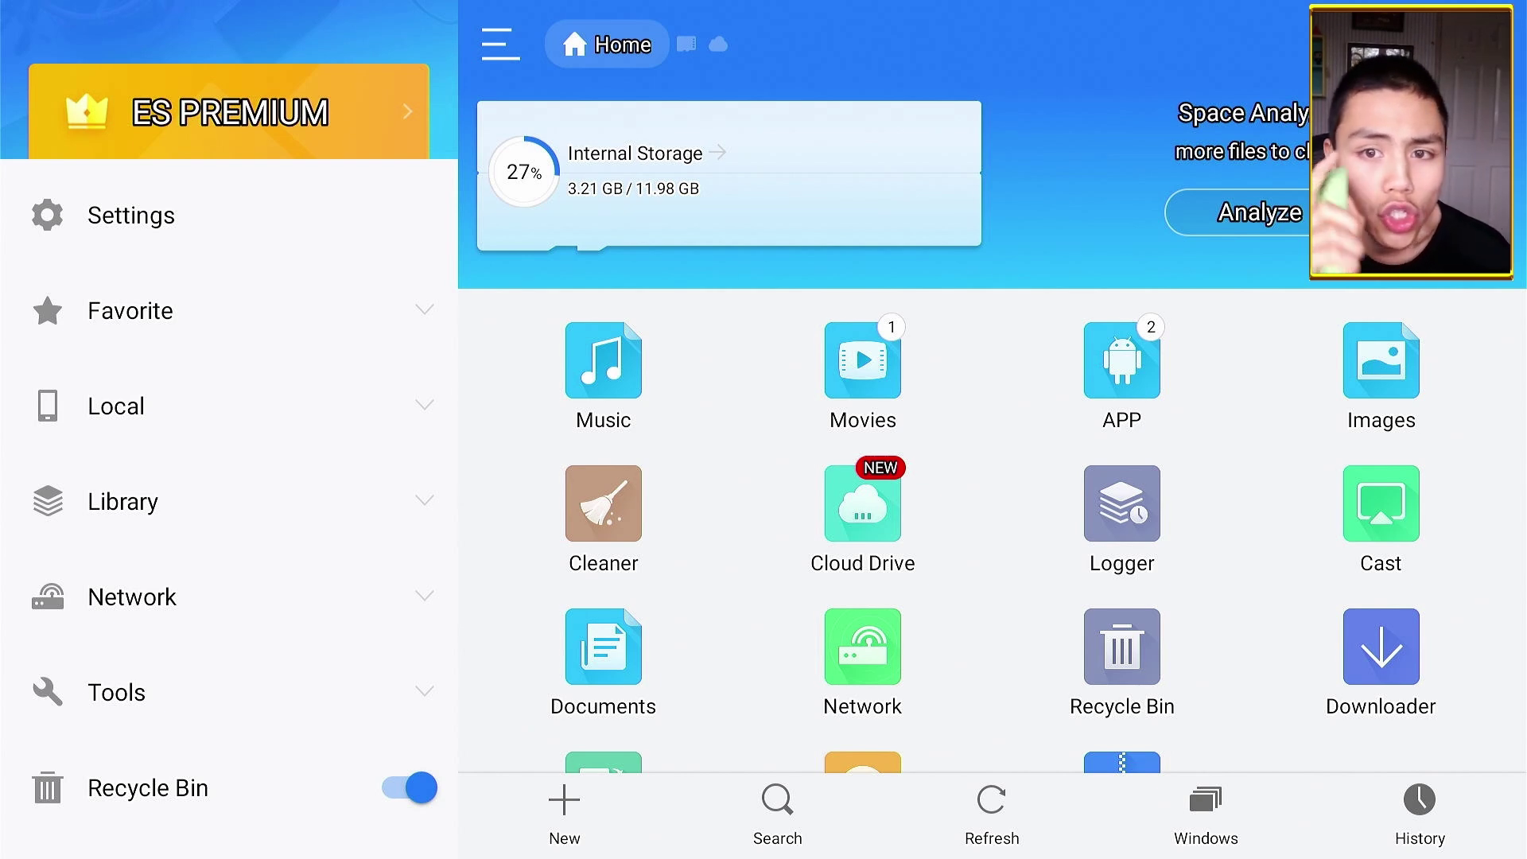
left_click(1380, 371)
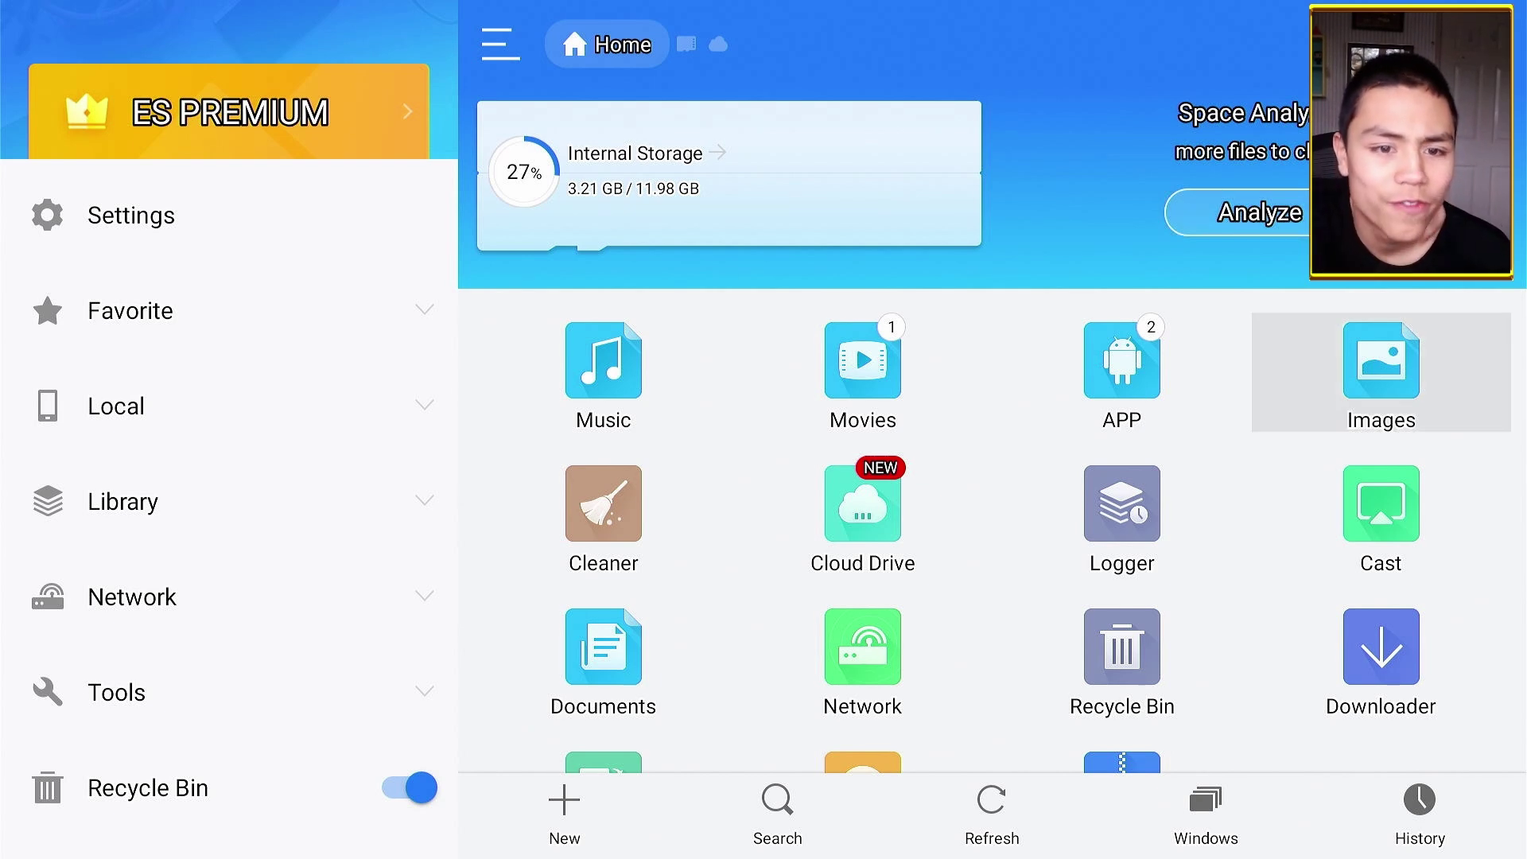
key("Left")
key("Left")
key("Left")
key("Right")
key("Right")
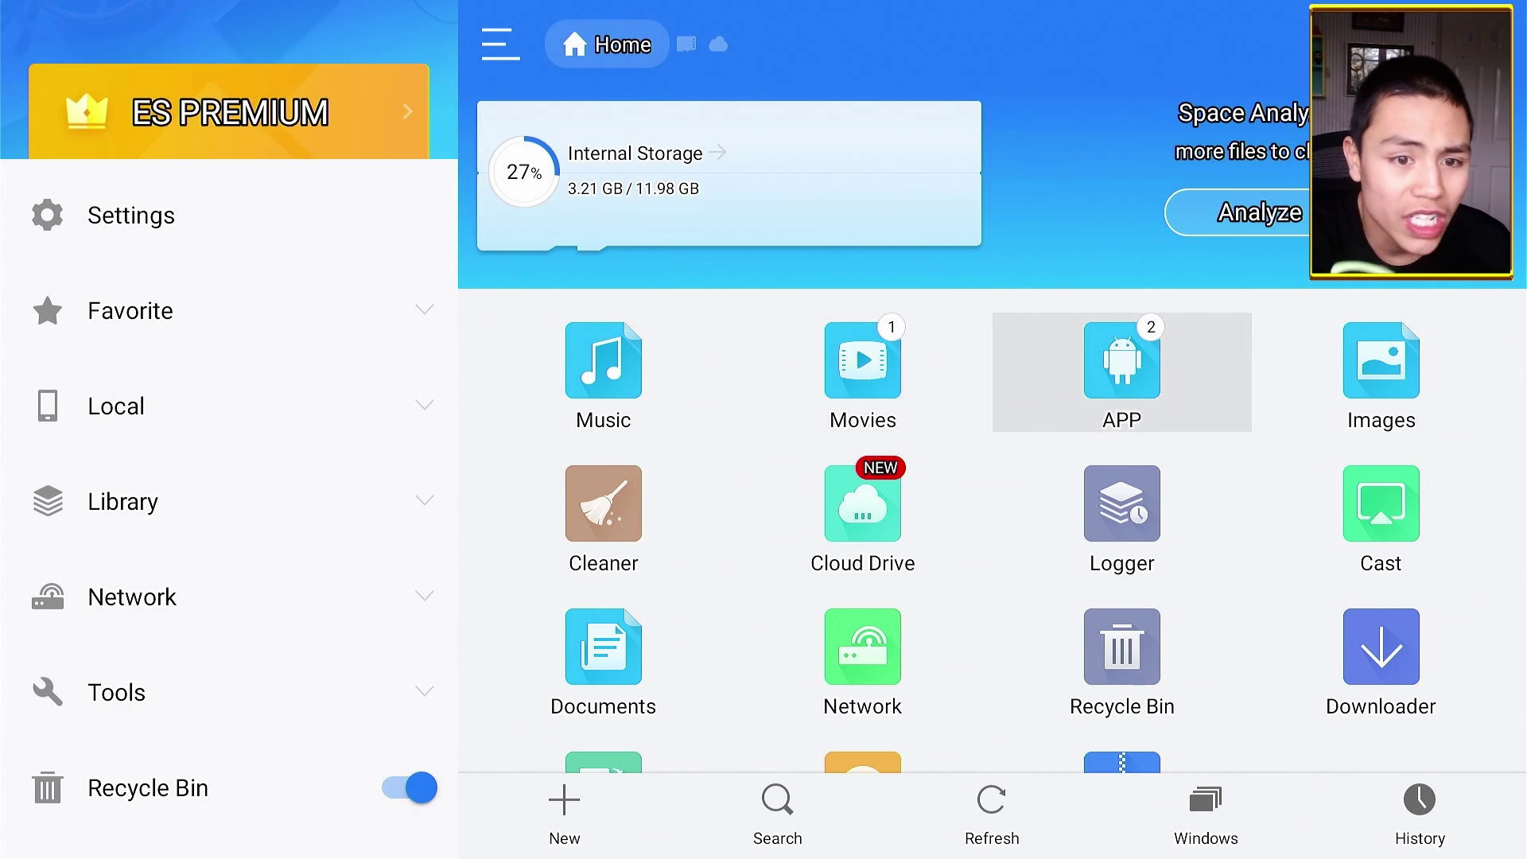
key("Left")
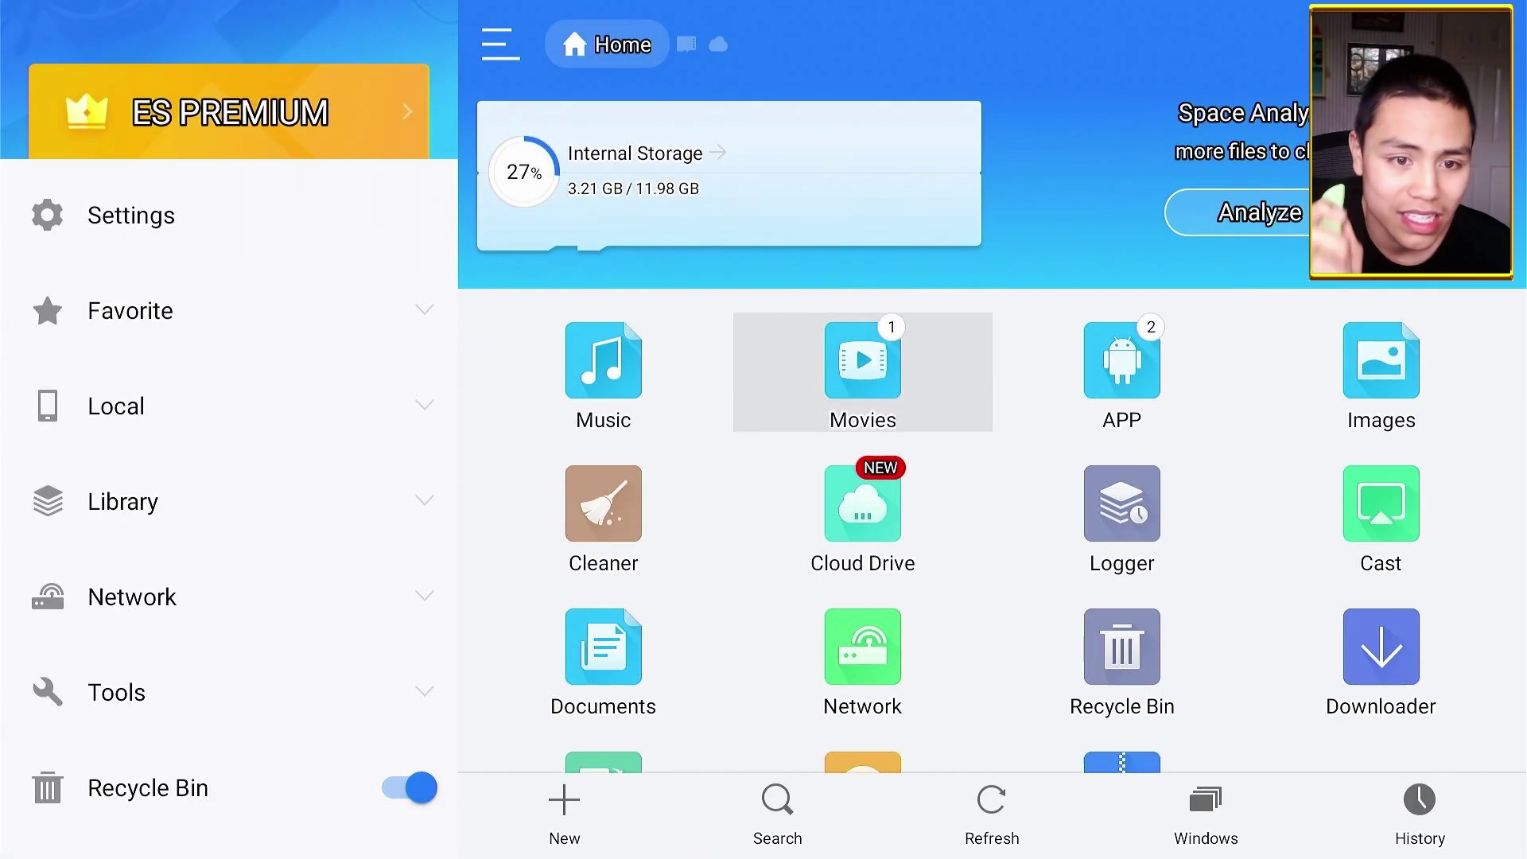
key("Return")
key("Down")
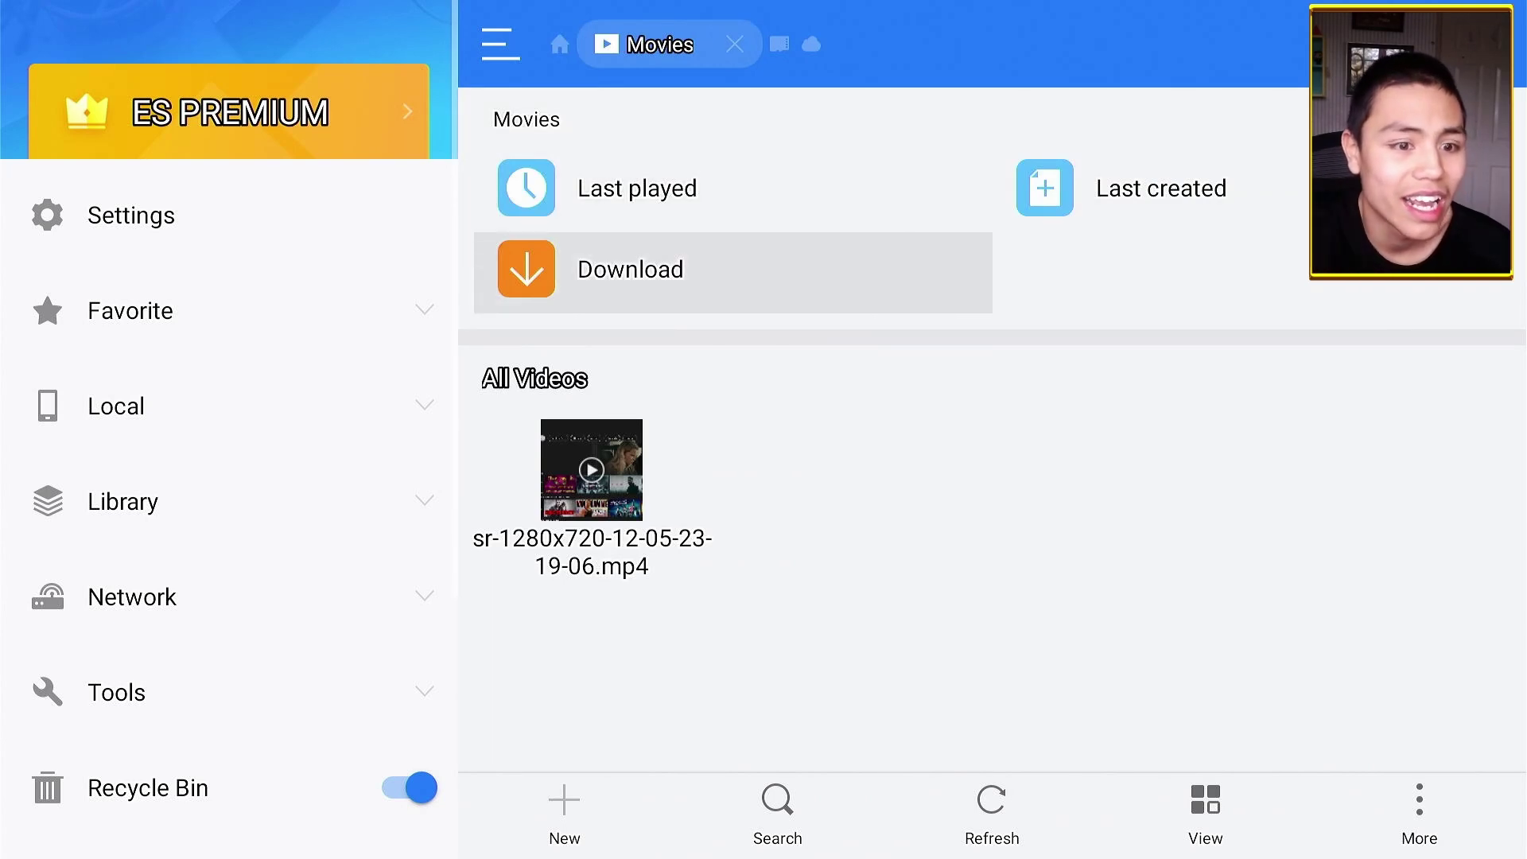
key("Down")
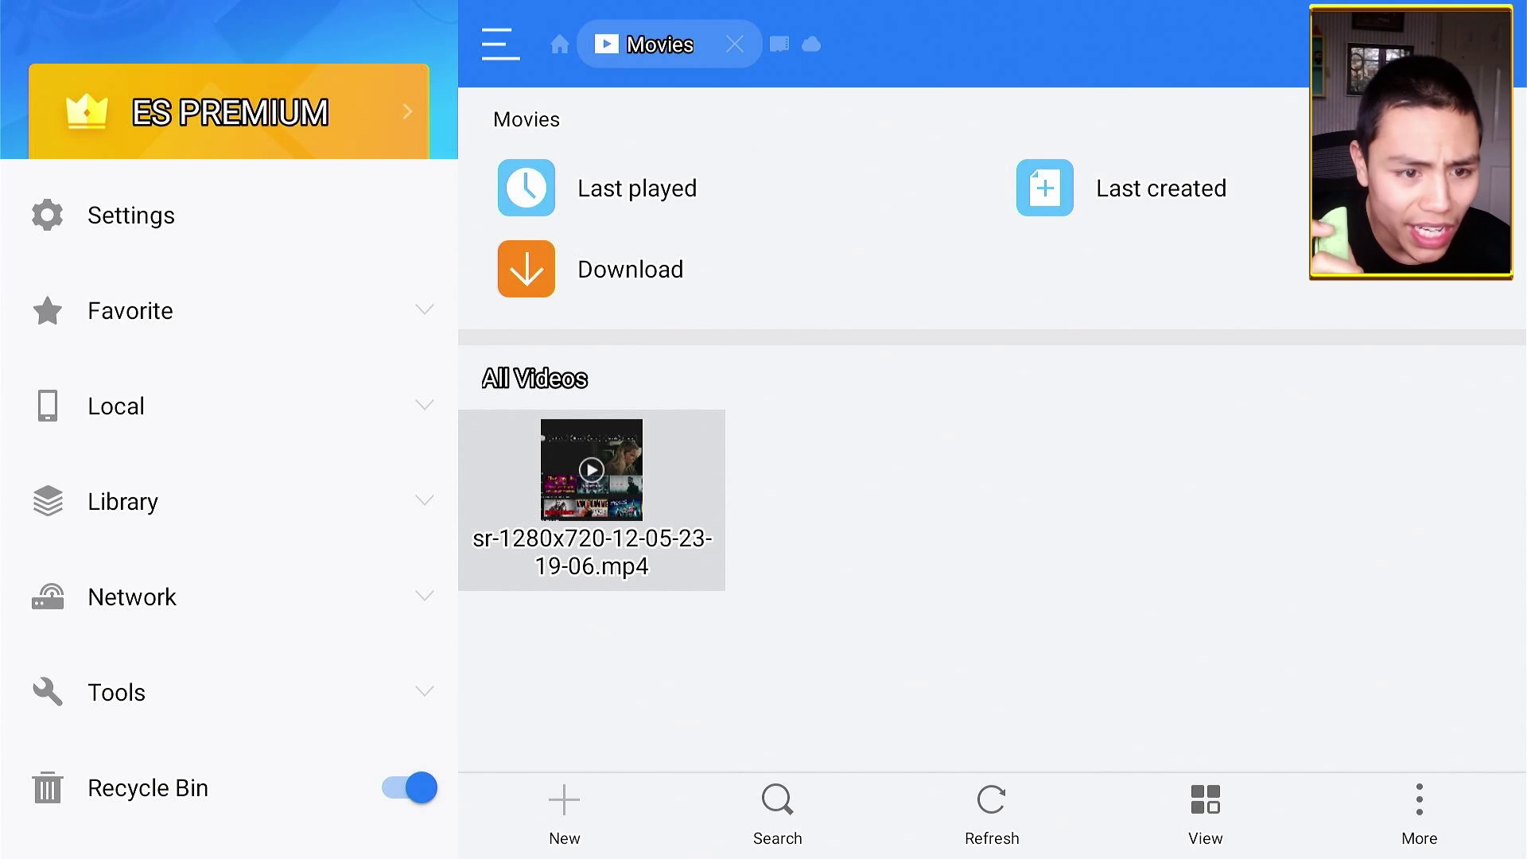
Play the video in VLC, choosing This Time Only
key("Return")
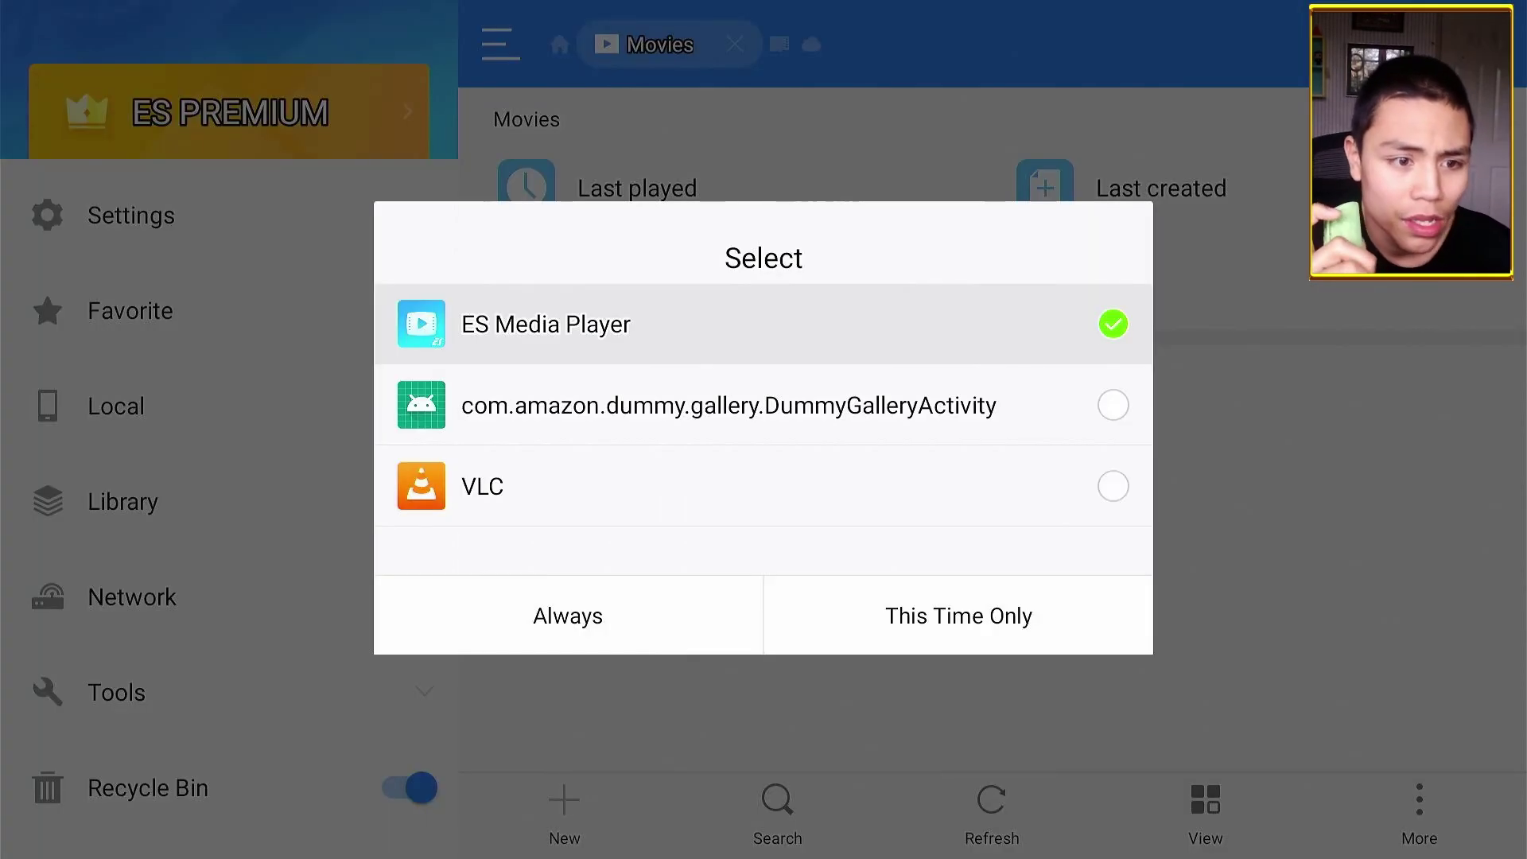
key("Down")
key("Down")
key("Return")
key("Down")
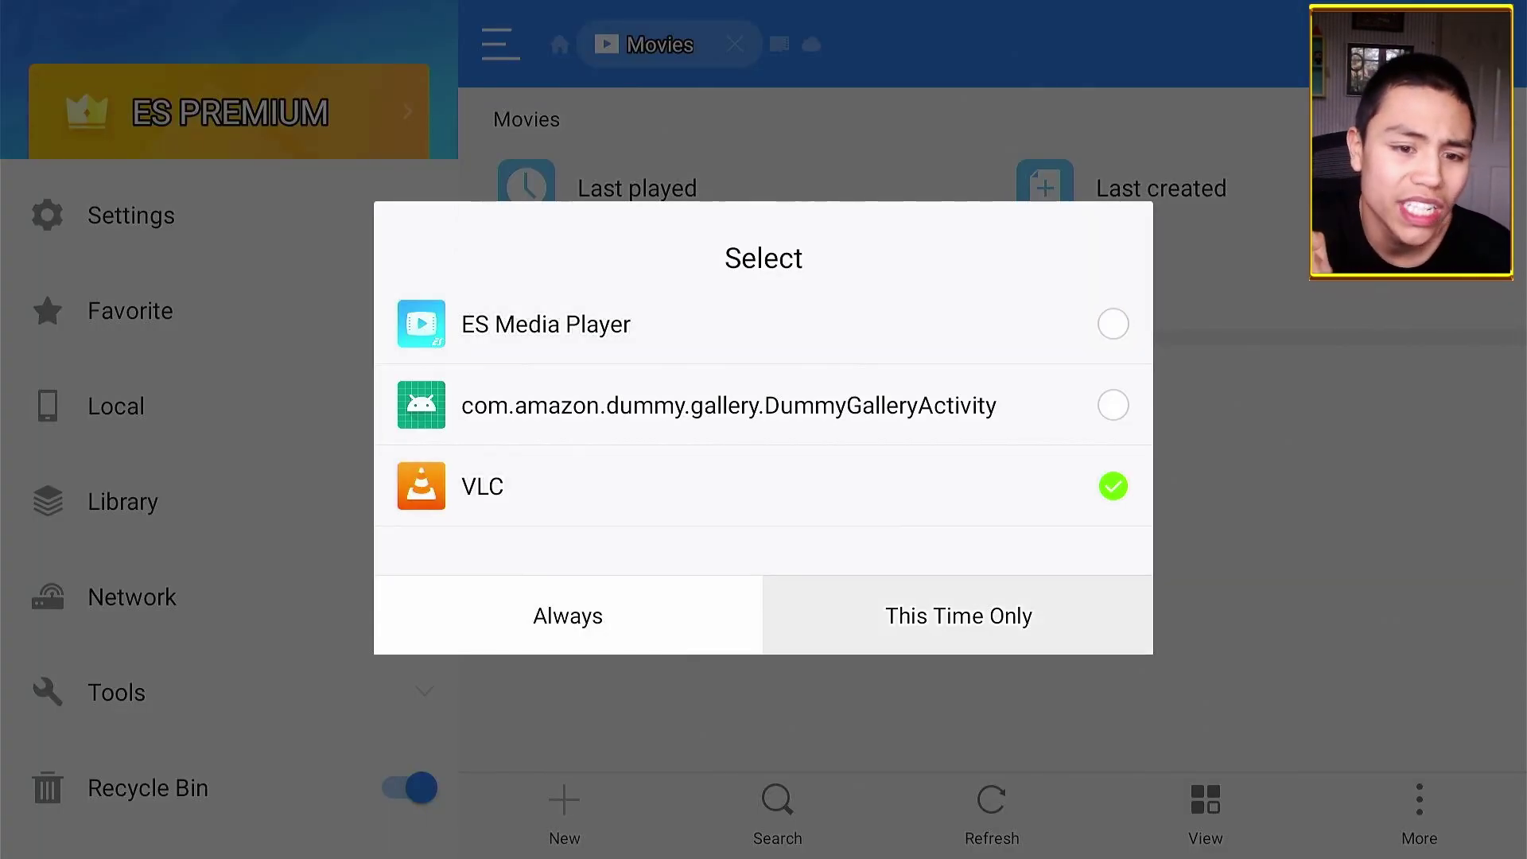
key("Left")
key("Right")
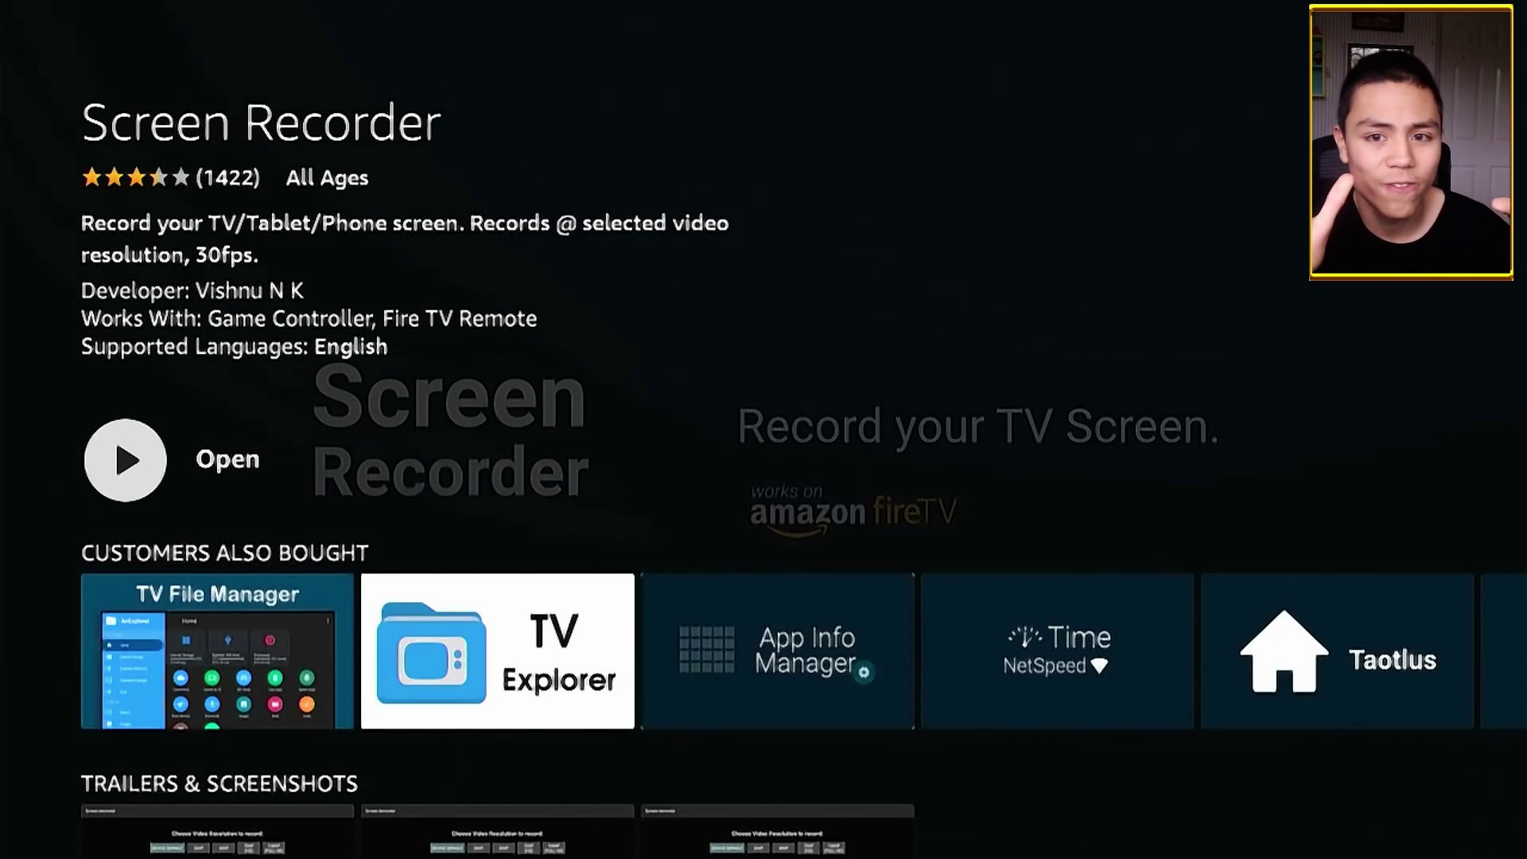
key("Down")
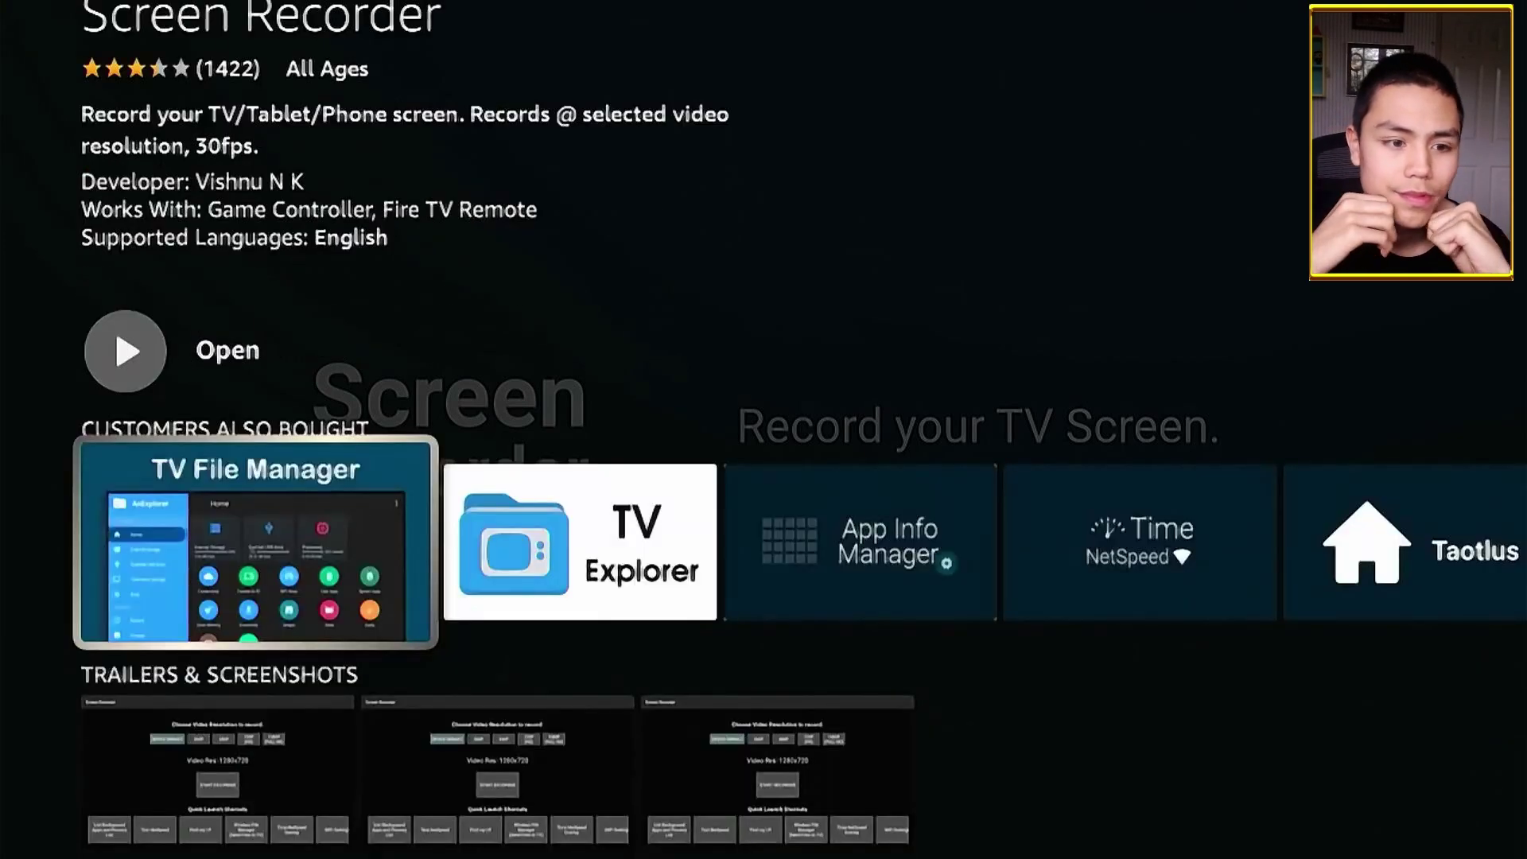
key("Right")
key("Right")
key("Right")
key("Right")
key("Right")
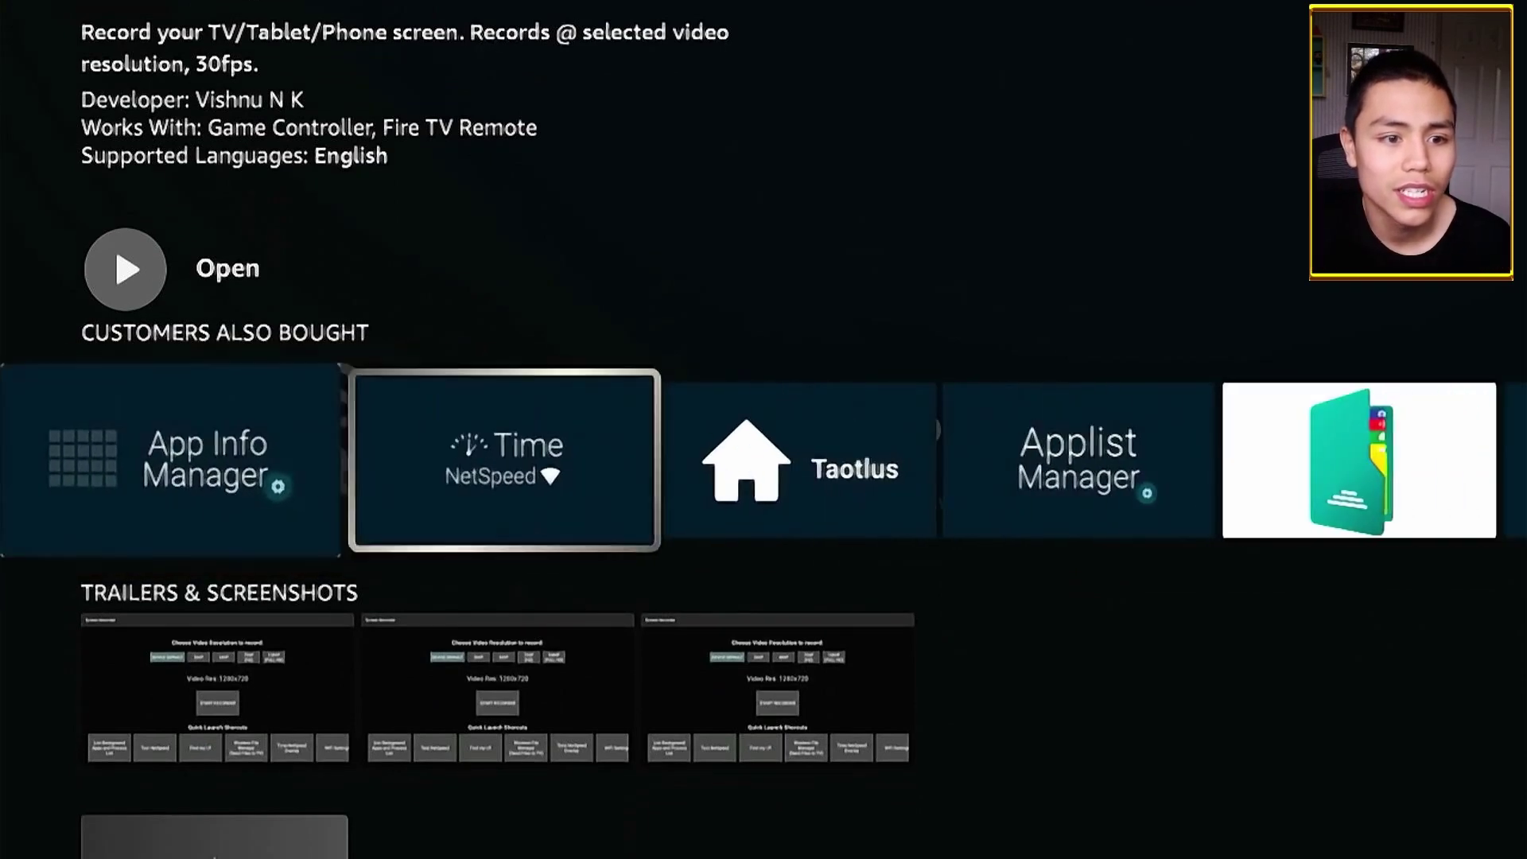
key("Right")
key("Right")
key("Right")
key("Right")
key("Right")
key("Right")
key("Right")
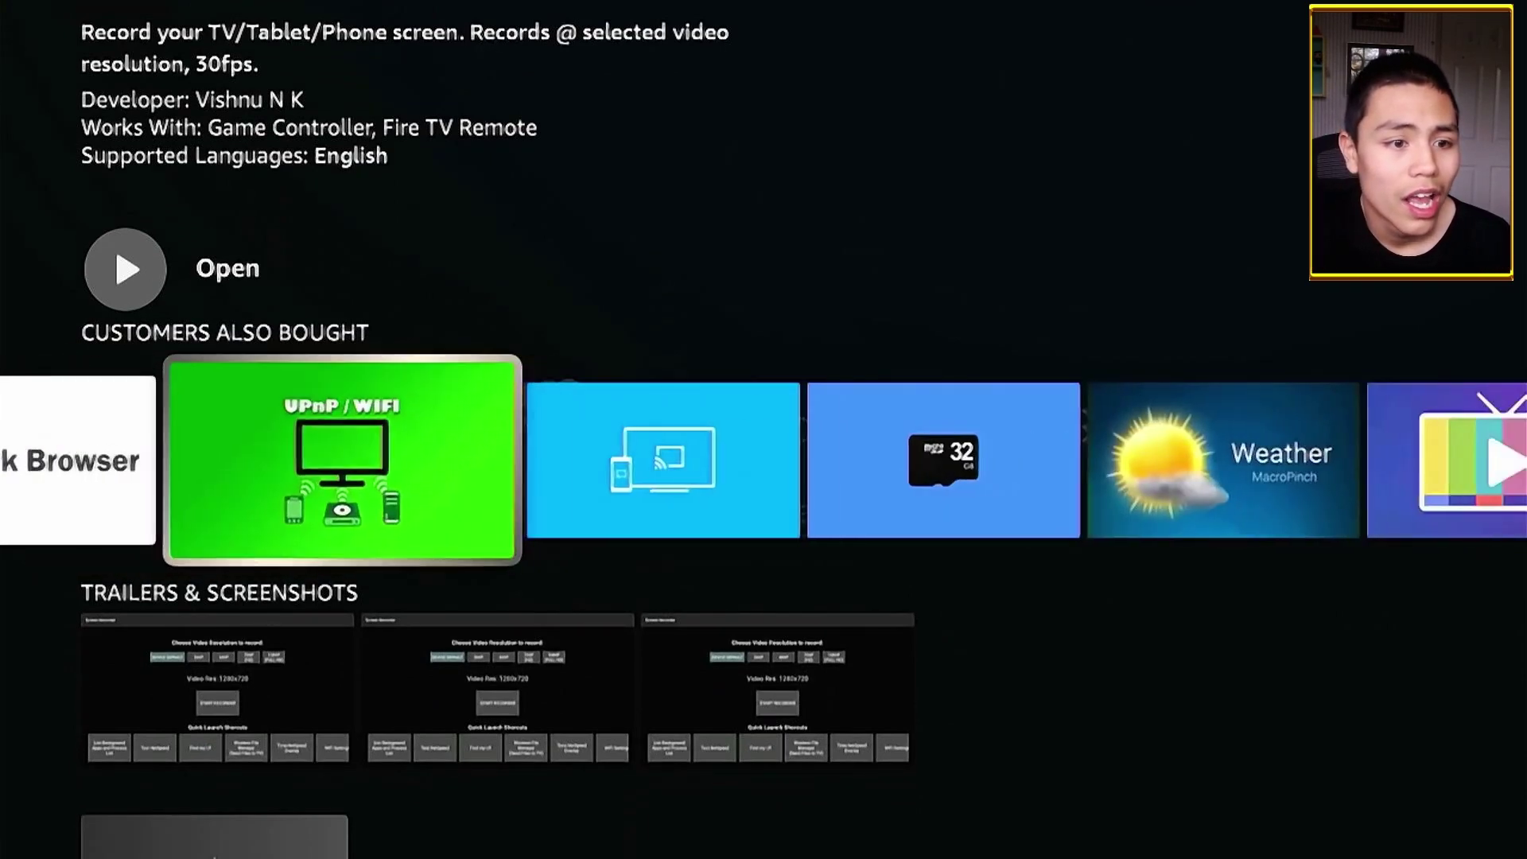
key("Right")
key("Right")
key("Home")
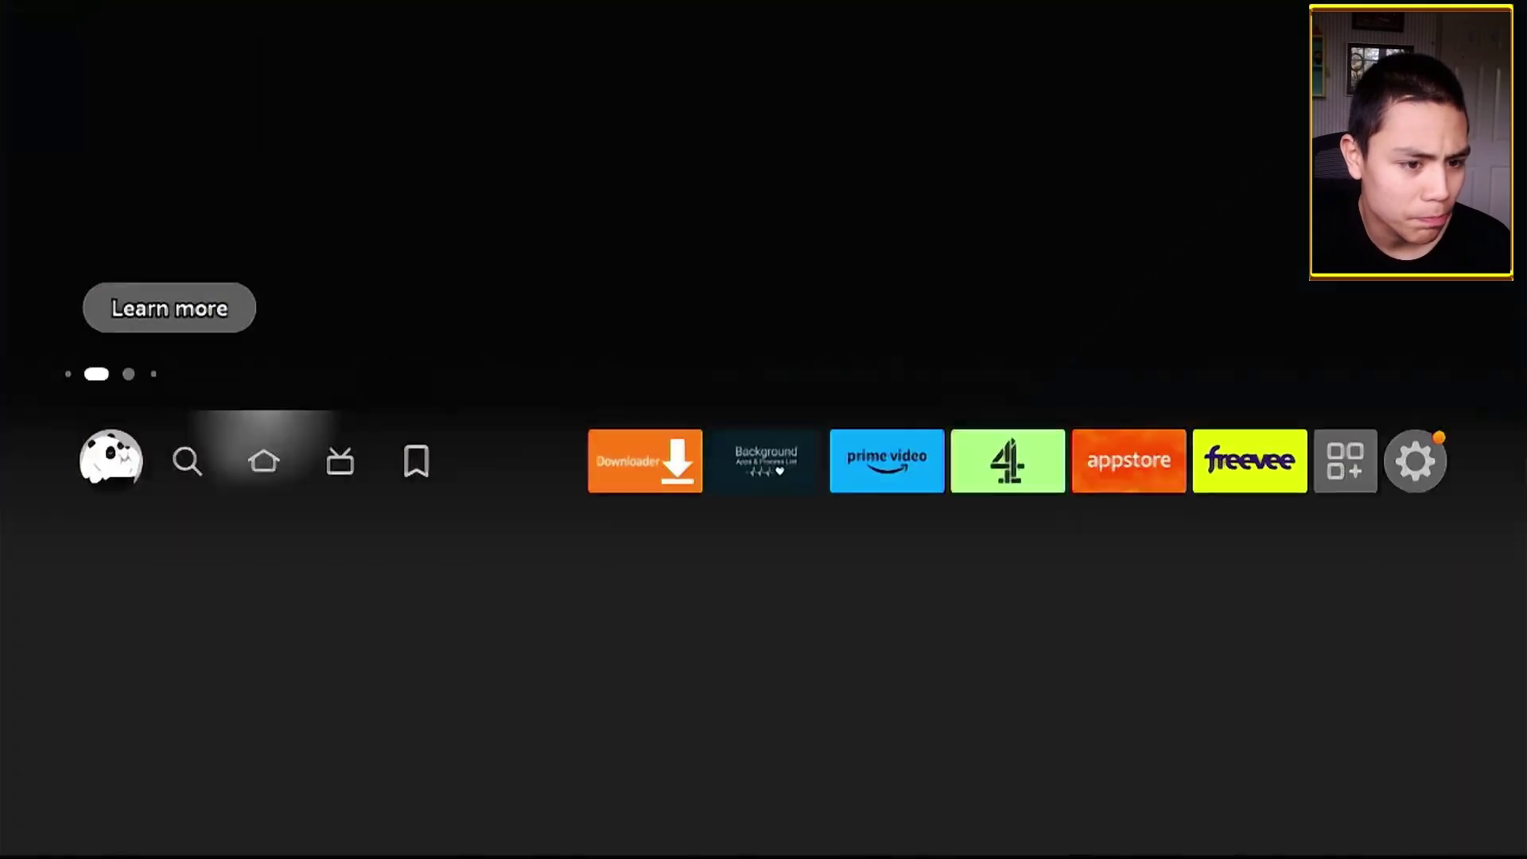
key("Down")
key("Down")
key("Down")
key("Down")
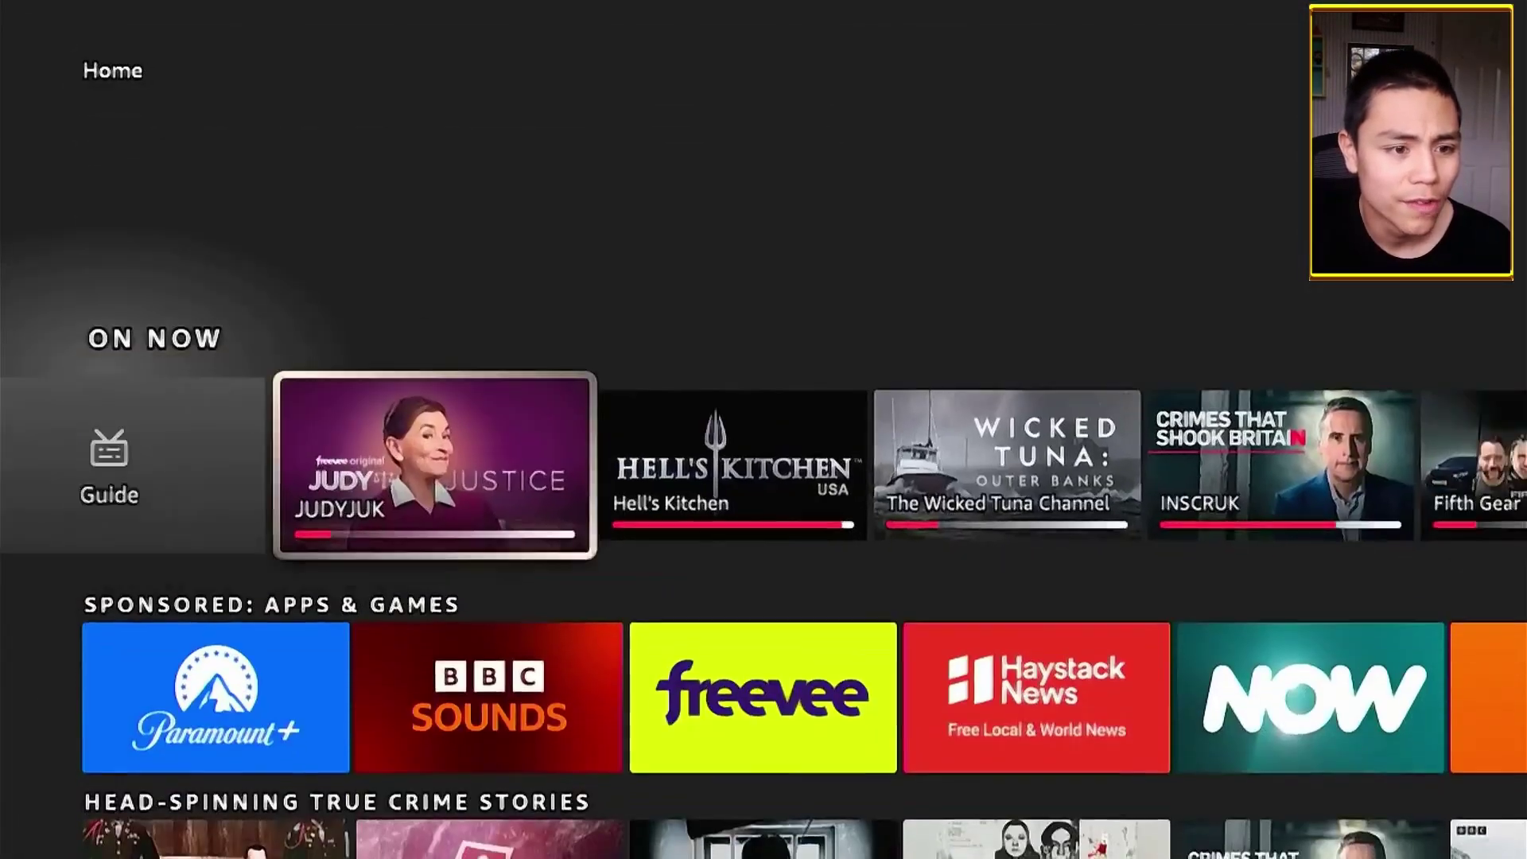
key("Right")
key("Right")
key("Right")
key("Right")
Leave VLC playback and return to ES File Explorer's Movies folder
key("Down")
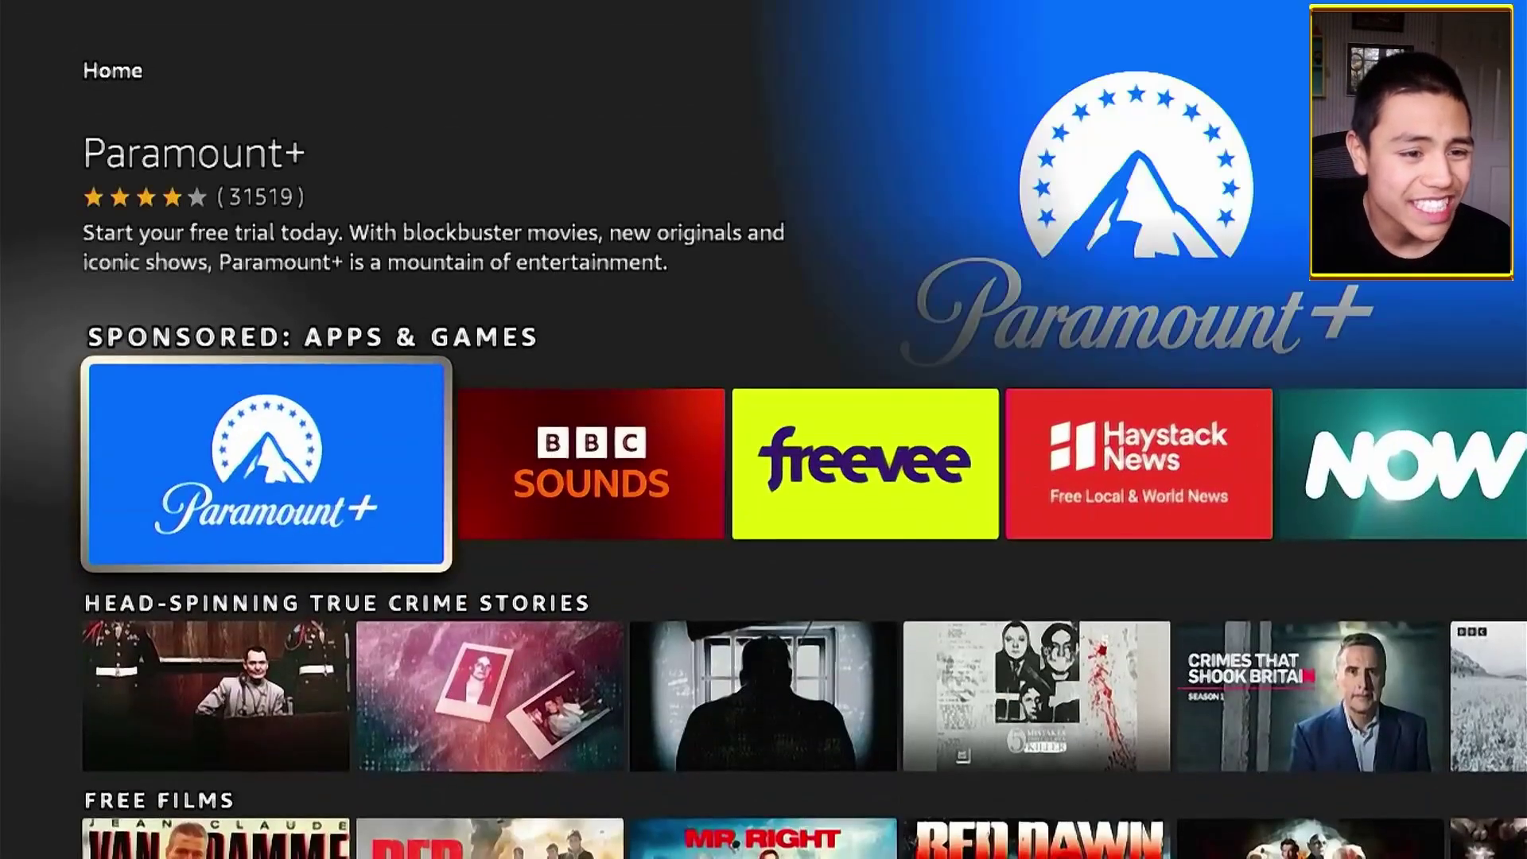
key("Up")
key("Up")
key("Up")
key("Up")
key("Up")
key("Up")
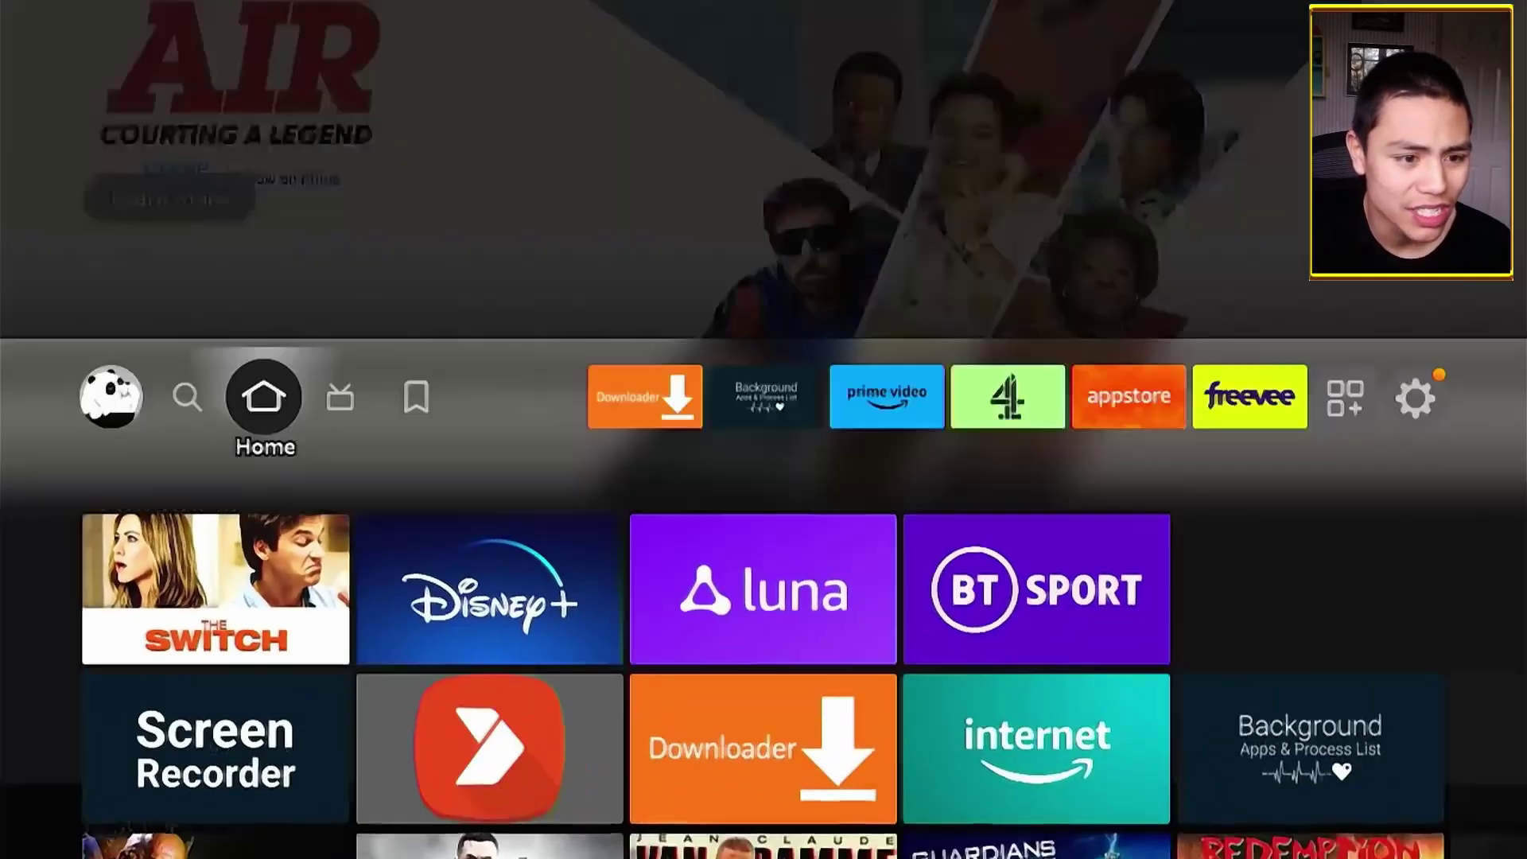
key("Right")
key("Left")
key("Left")
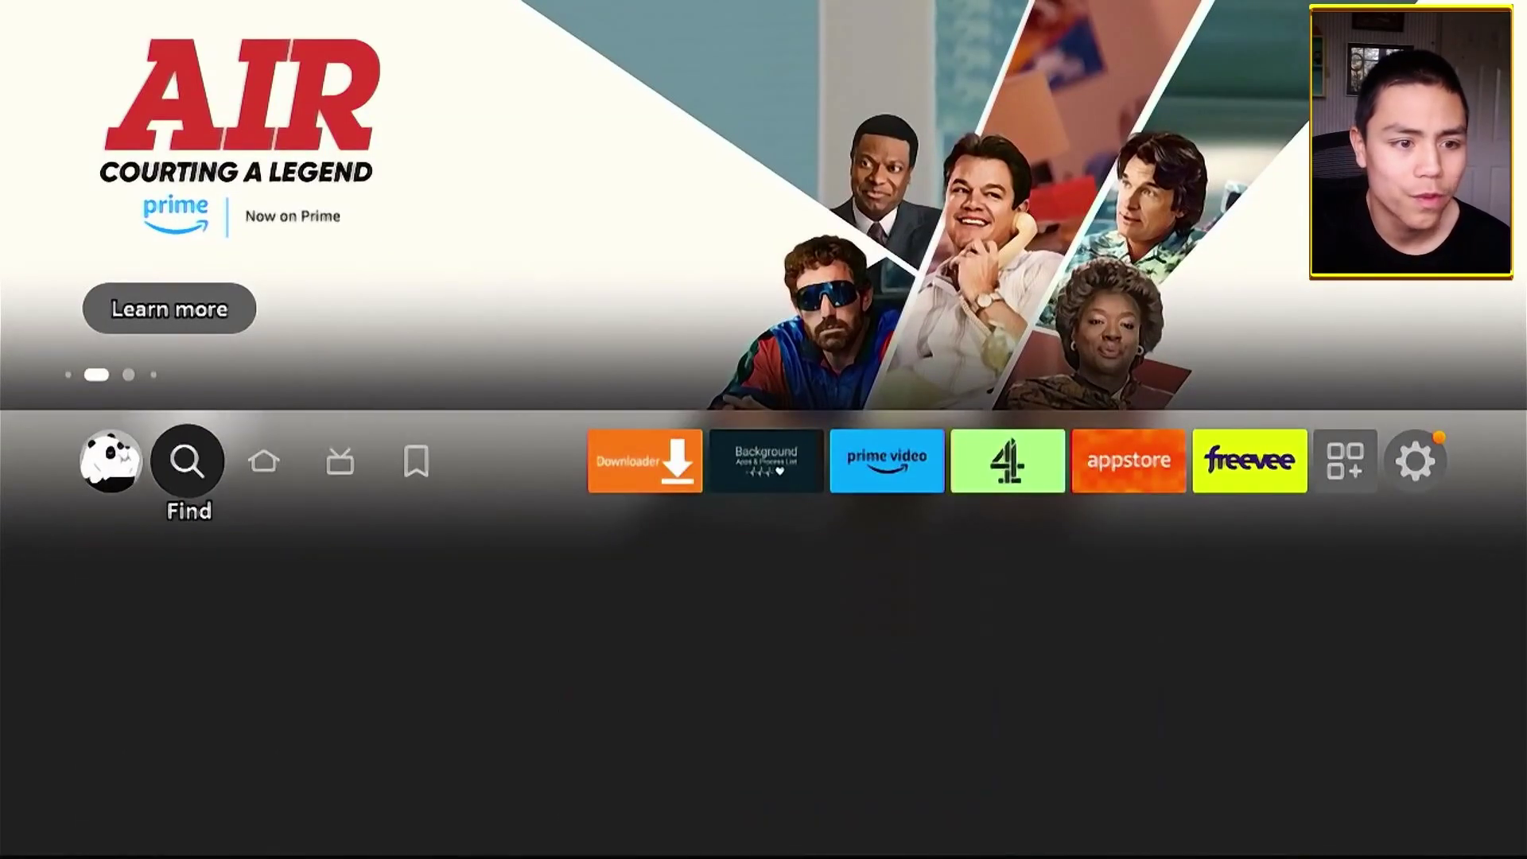
key("Down")
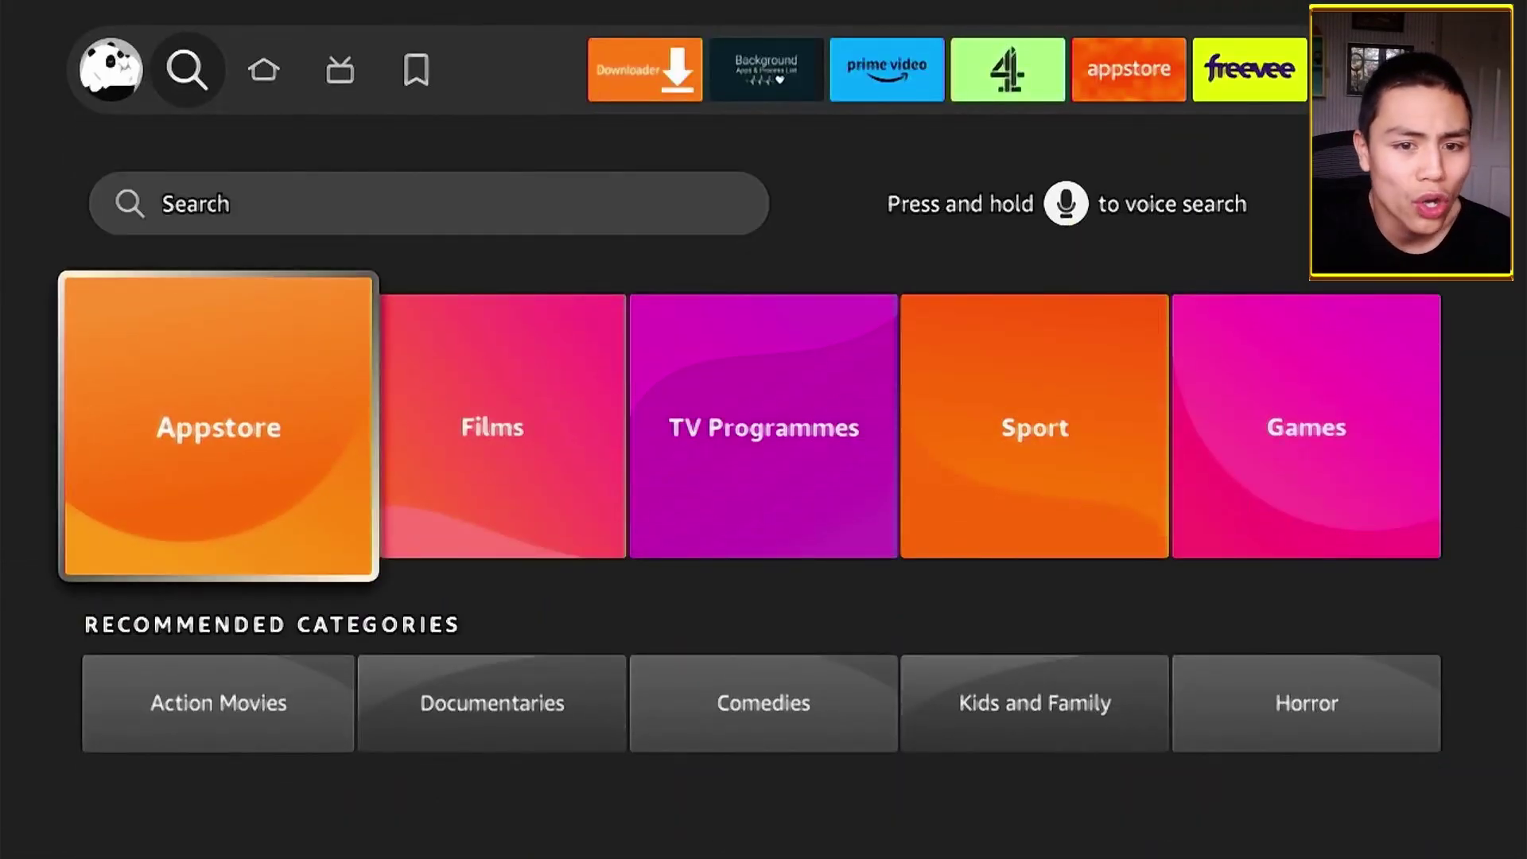
key("Right")
key("Return")
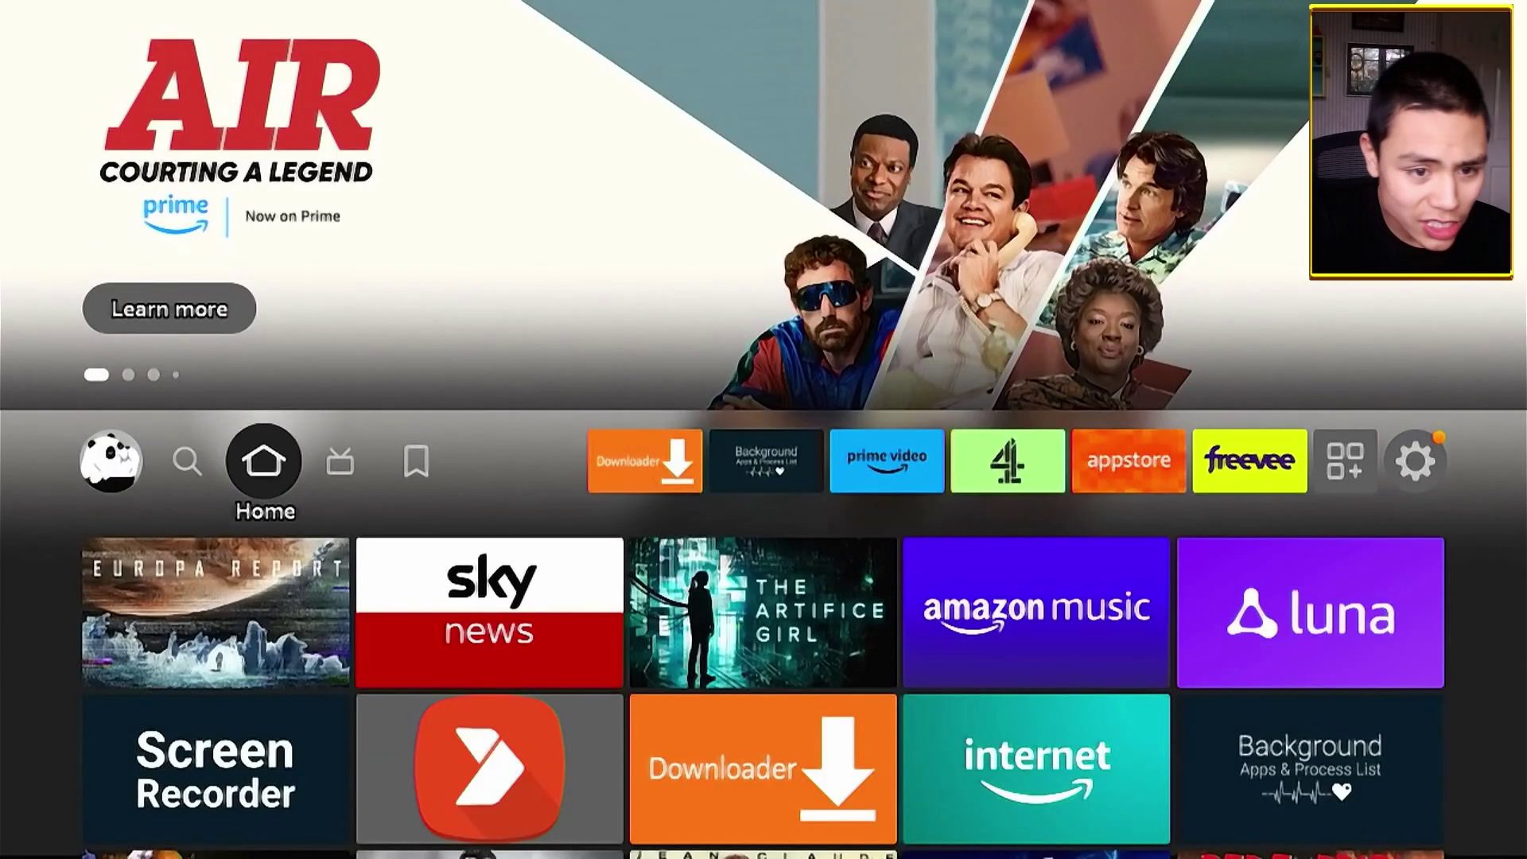
key("Down")
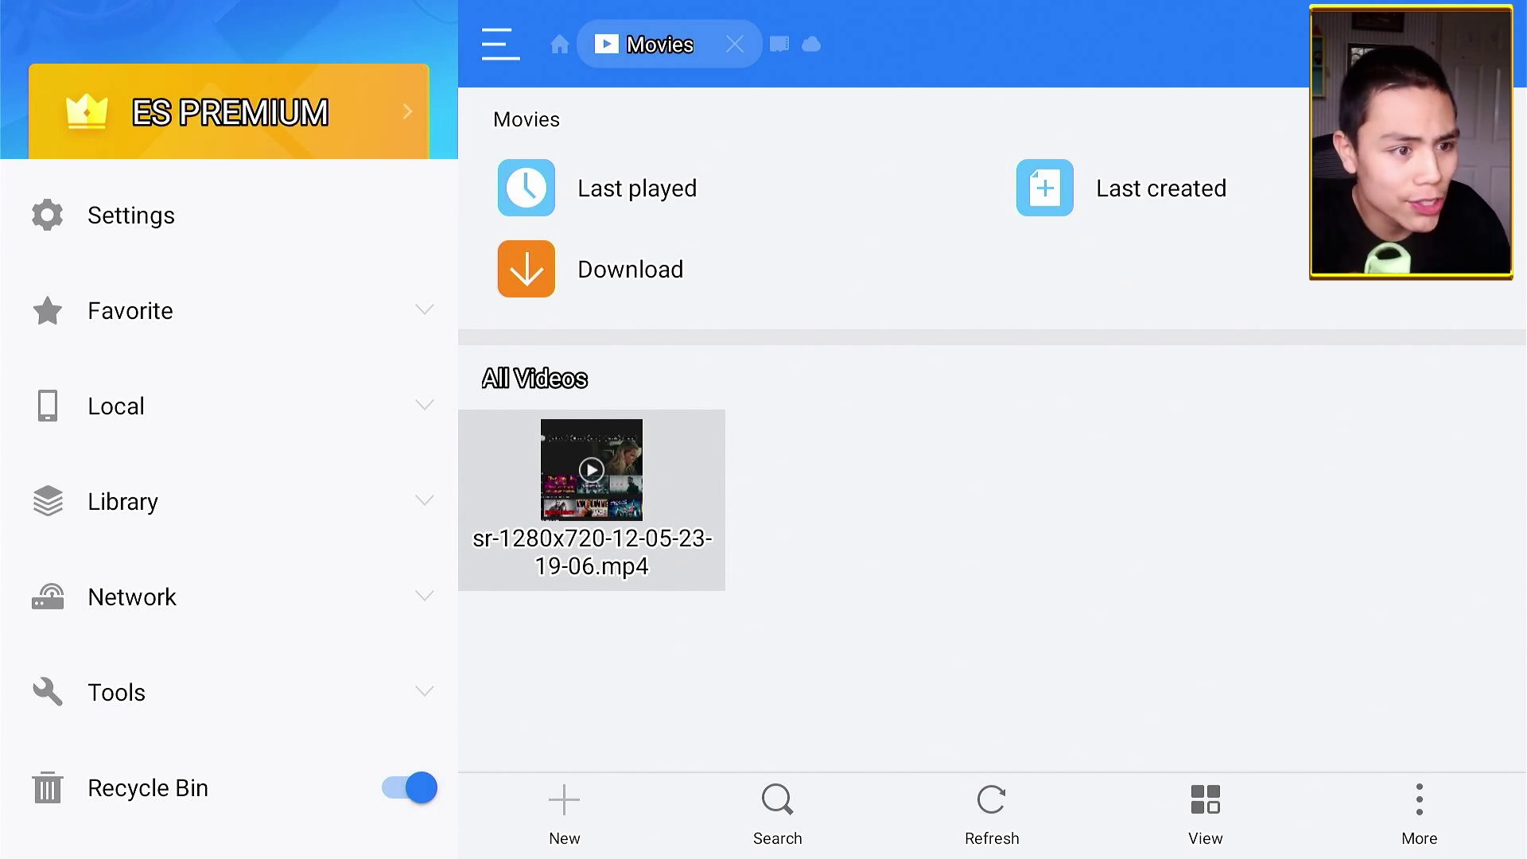
Expand the sidebar's Network section and go to the View on PC page
left_click(229, 493)
key("Up")
key("Up")
key("Up")
key("Up")
key("Down")
key("Down")
key("Down")
key("Down")
key("Down")
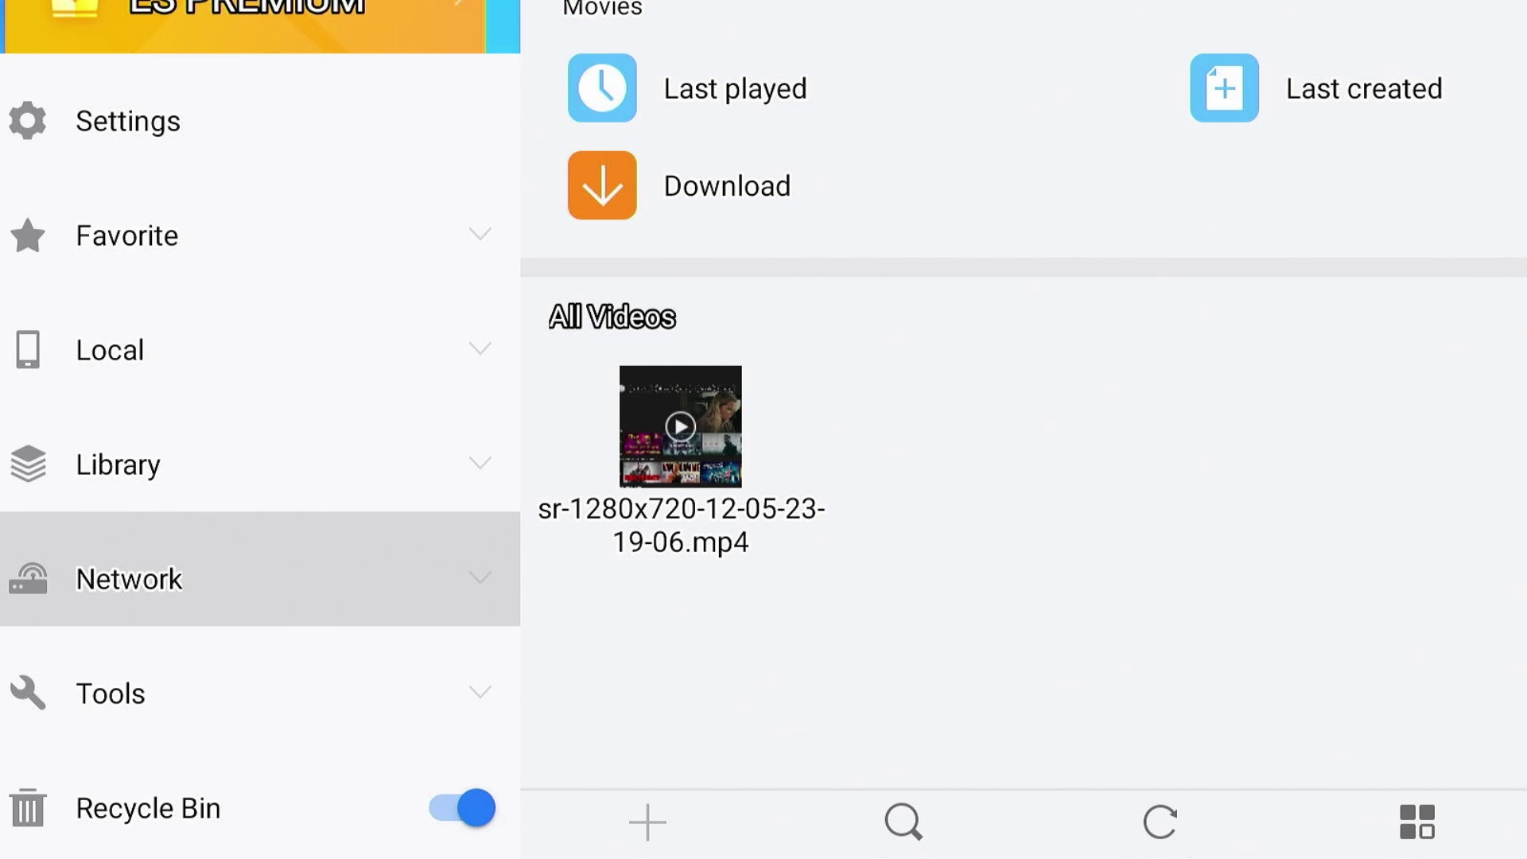
key("Return")
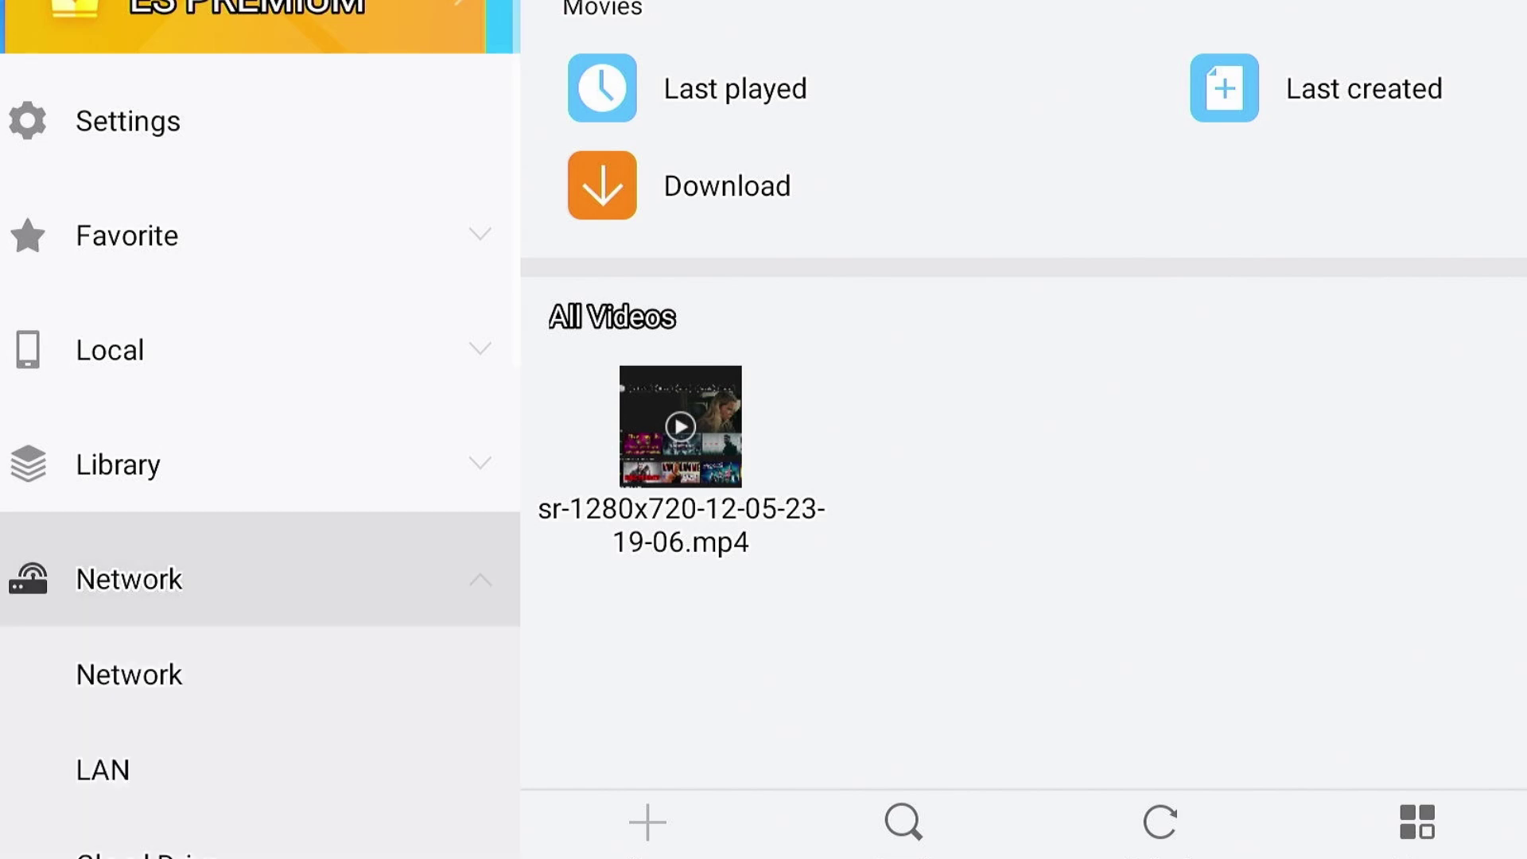
key("Down")
key("Down")
key("Down")
key("Down")
key("Down")
key("Down")
key("Down")
key("Down")
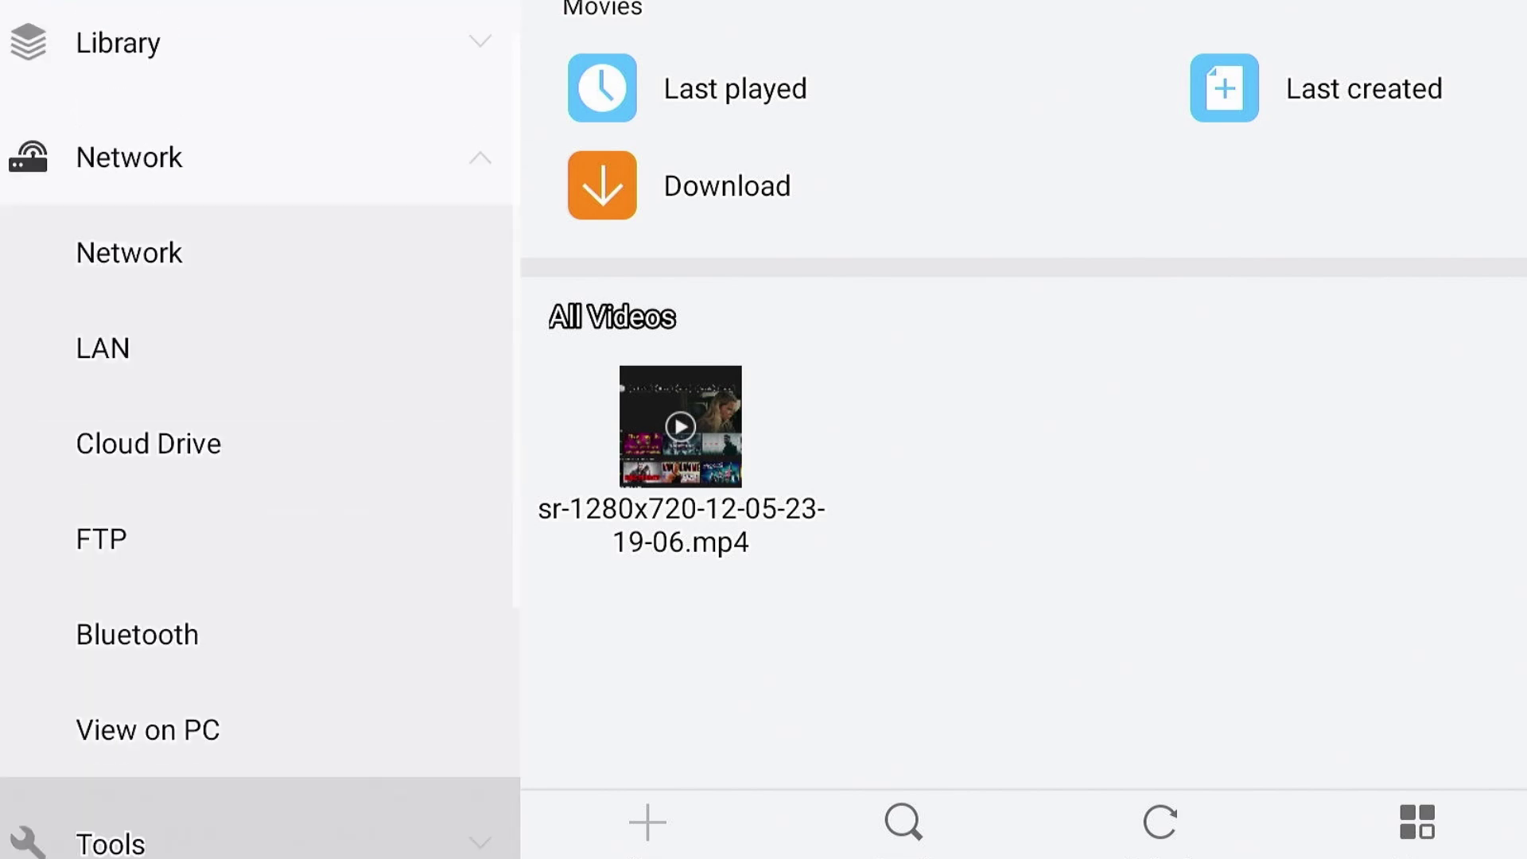
key("Up")
key("Up")
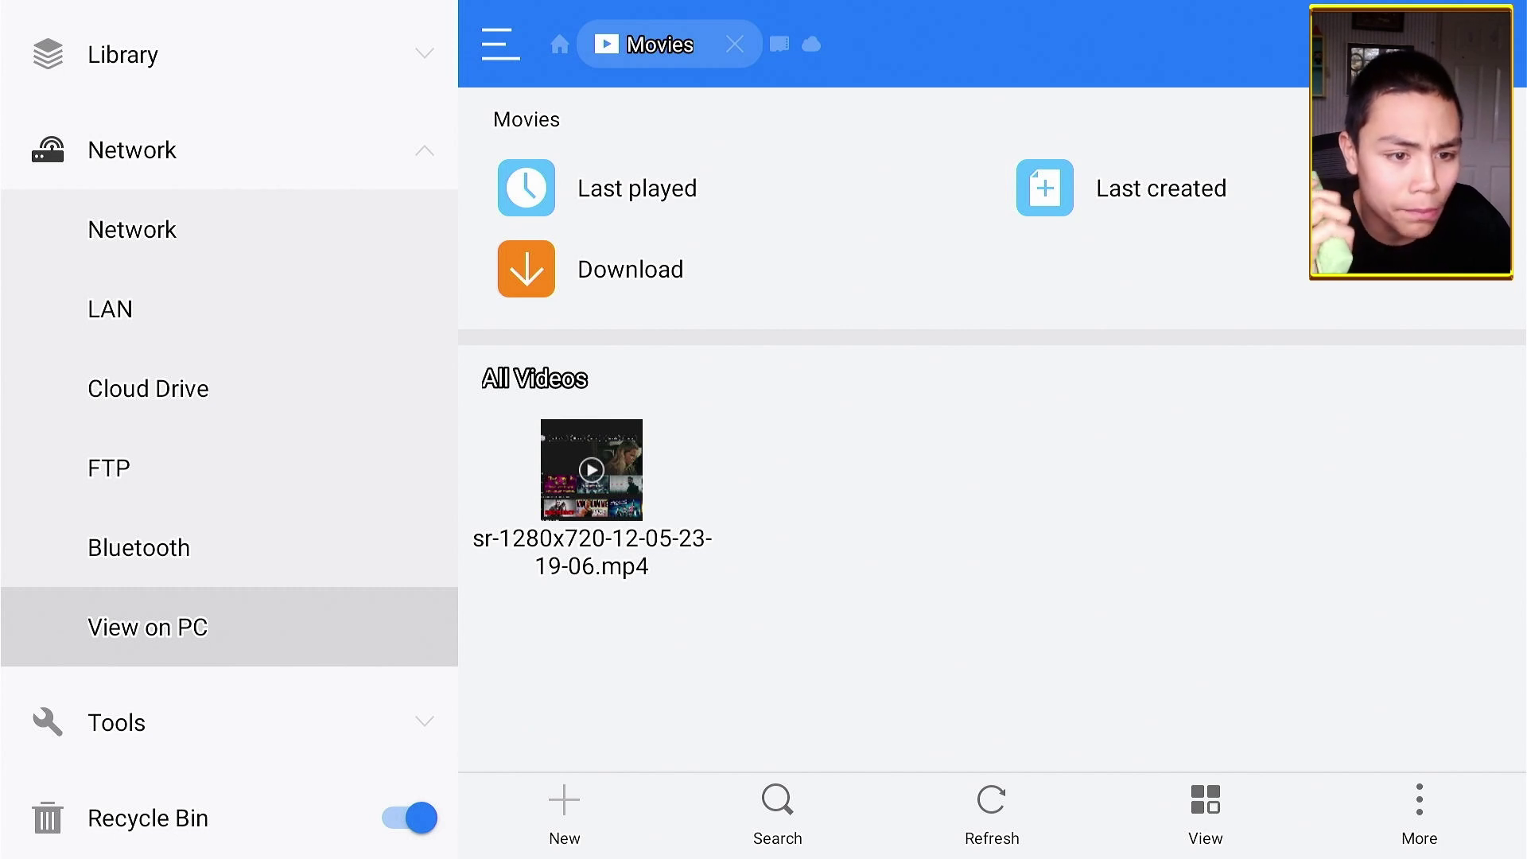
key("Return")
Turn on View on PC to start the FTP server at ftp://192.168.0.22:3721/
left_click(720, 44)
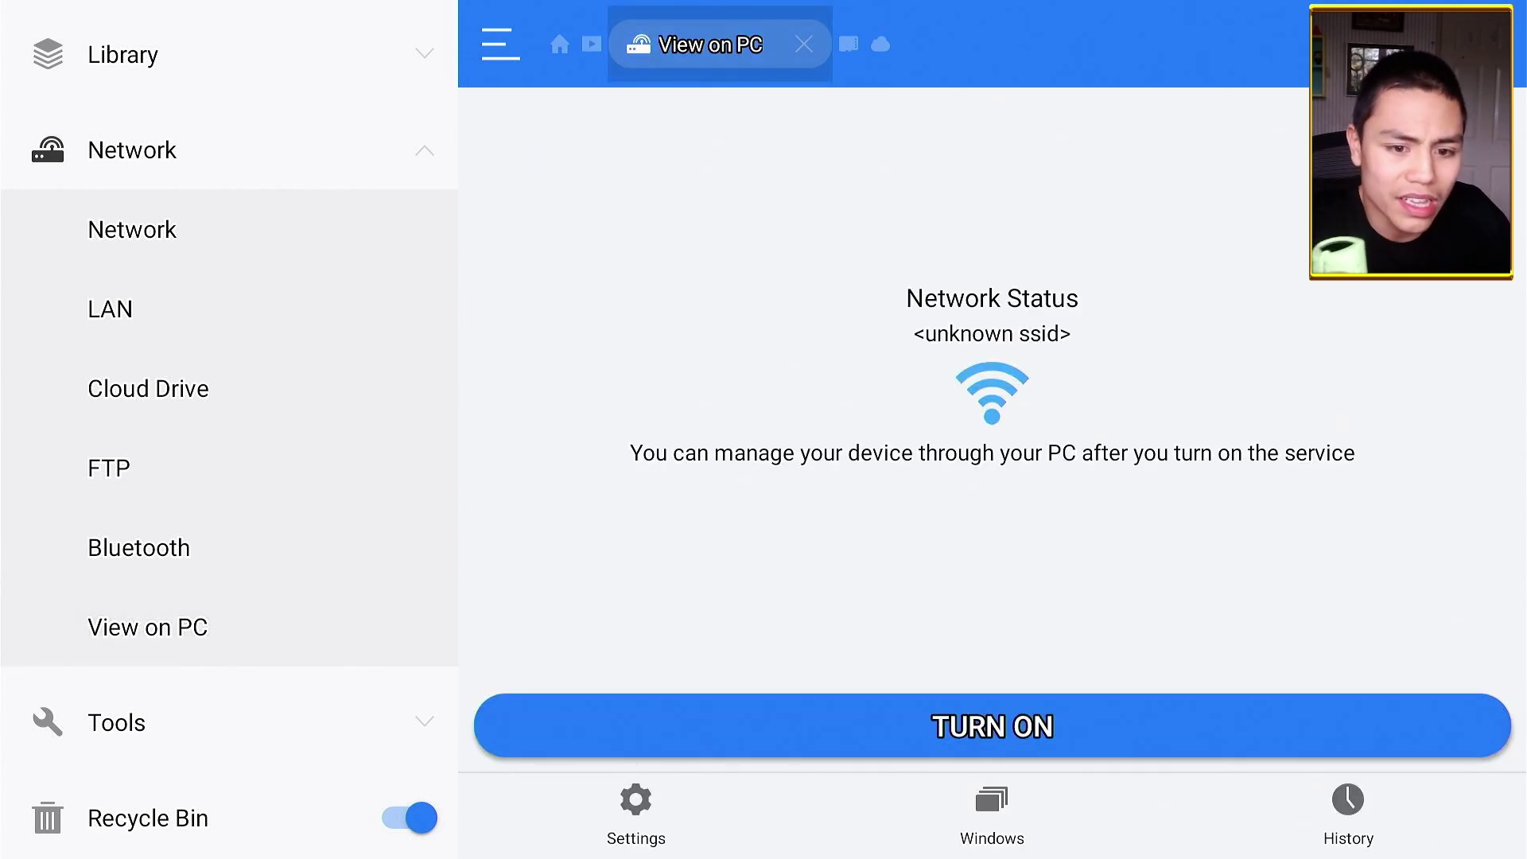
key("Down")
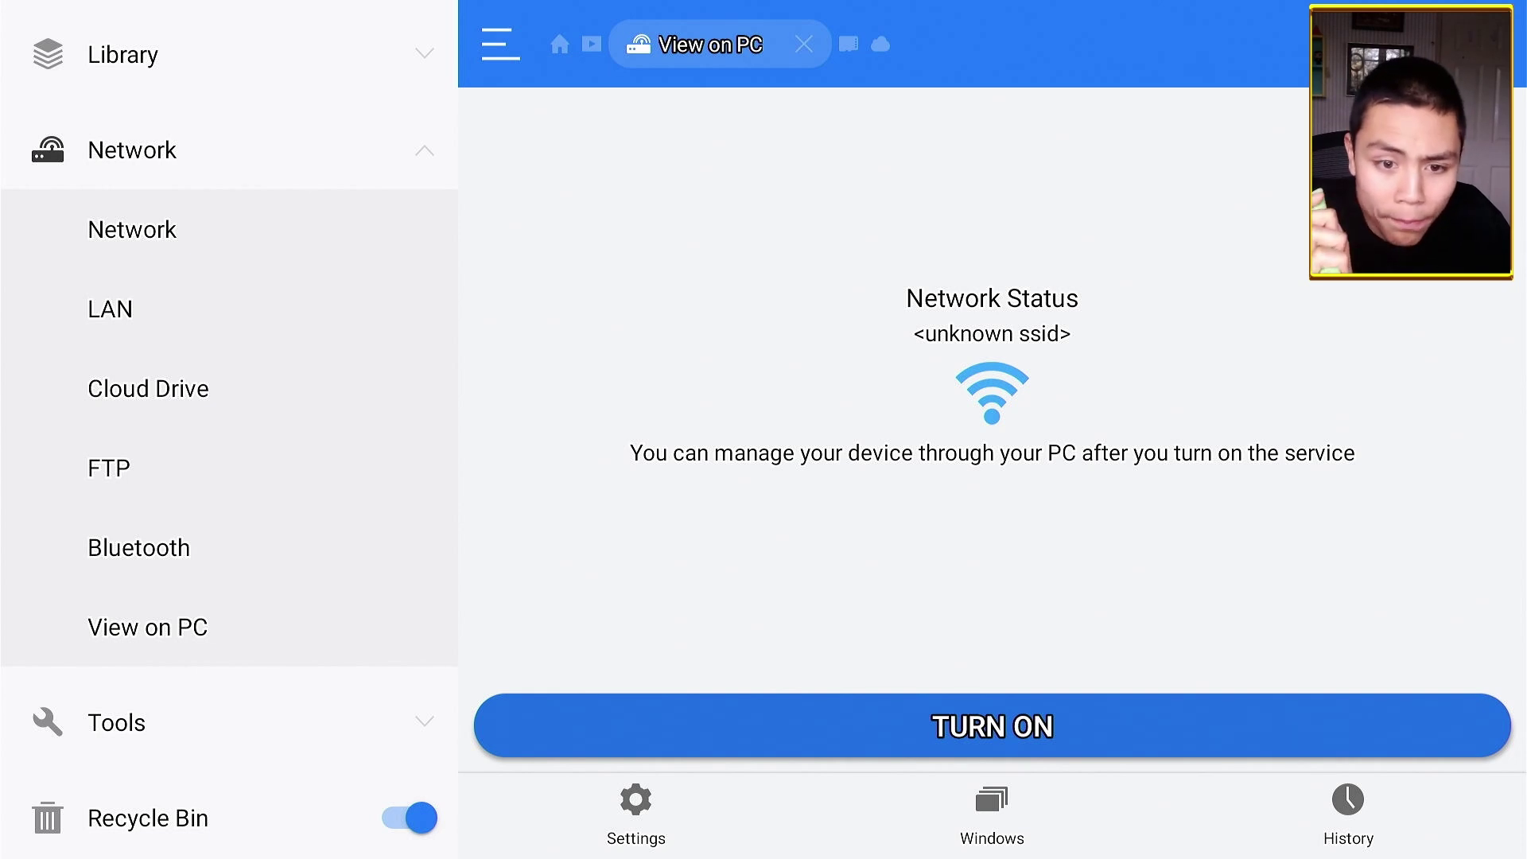
key("Return")
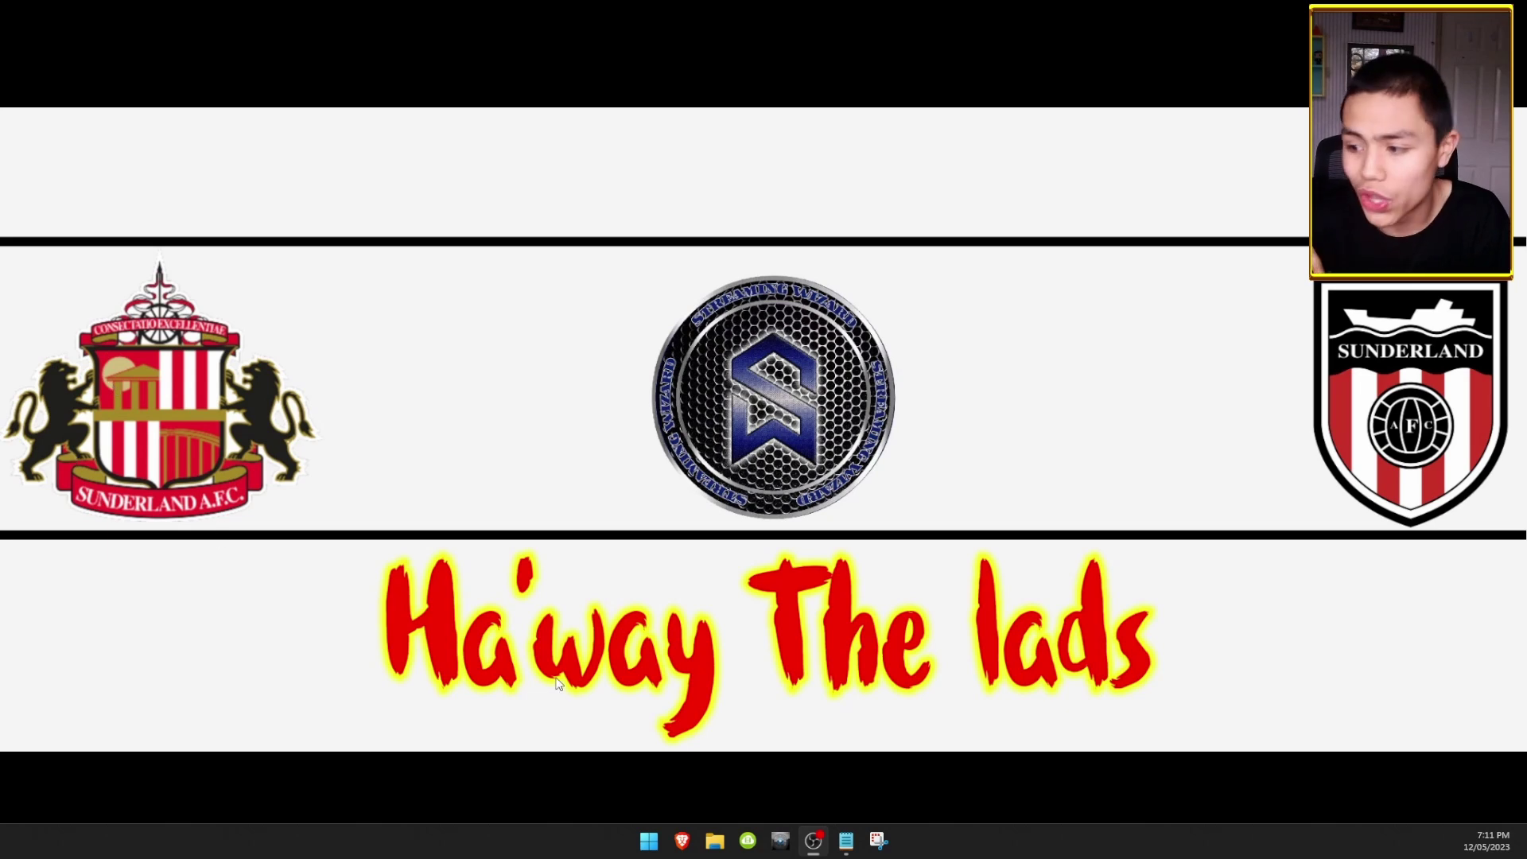
In Windows File Explorer, replace This PC in the address bar with ftp://192.168.0.22:3721
left_click(713, 845)
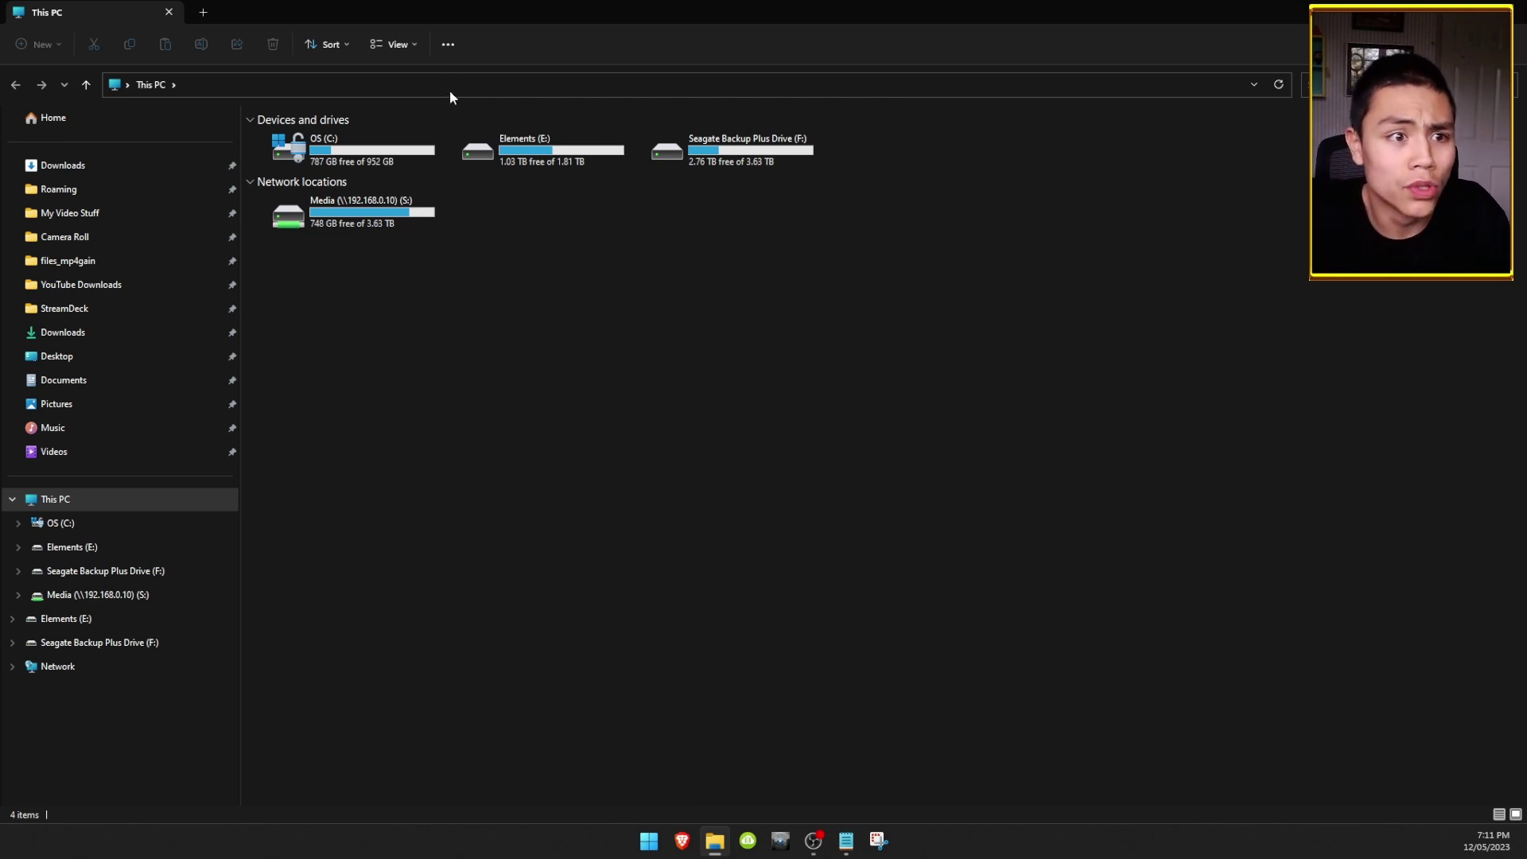
left_click(388, 75)
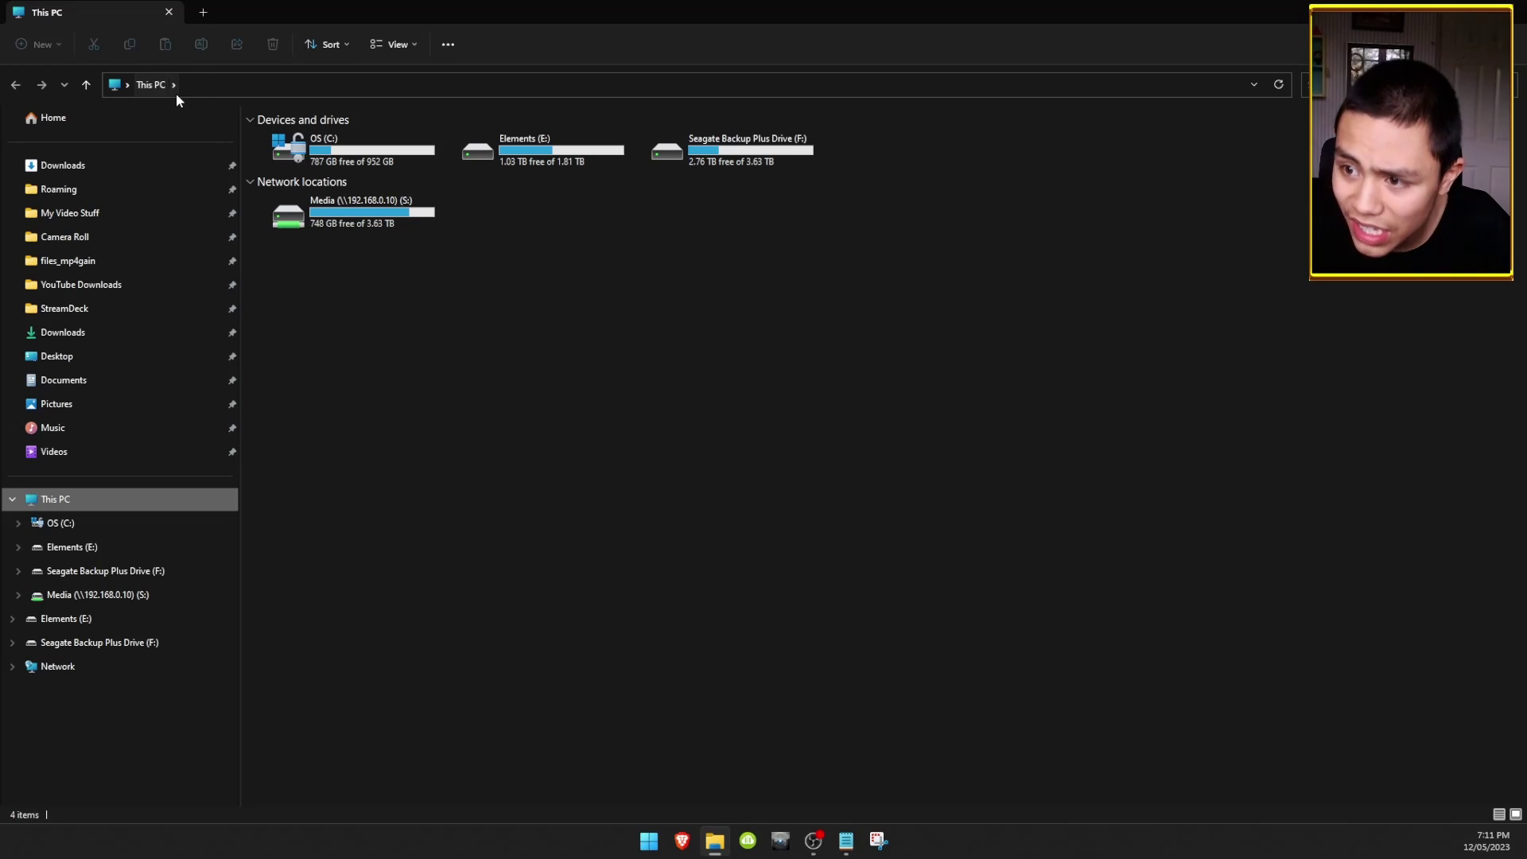
left_click(231, 89)
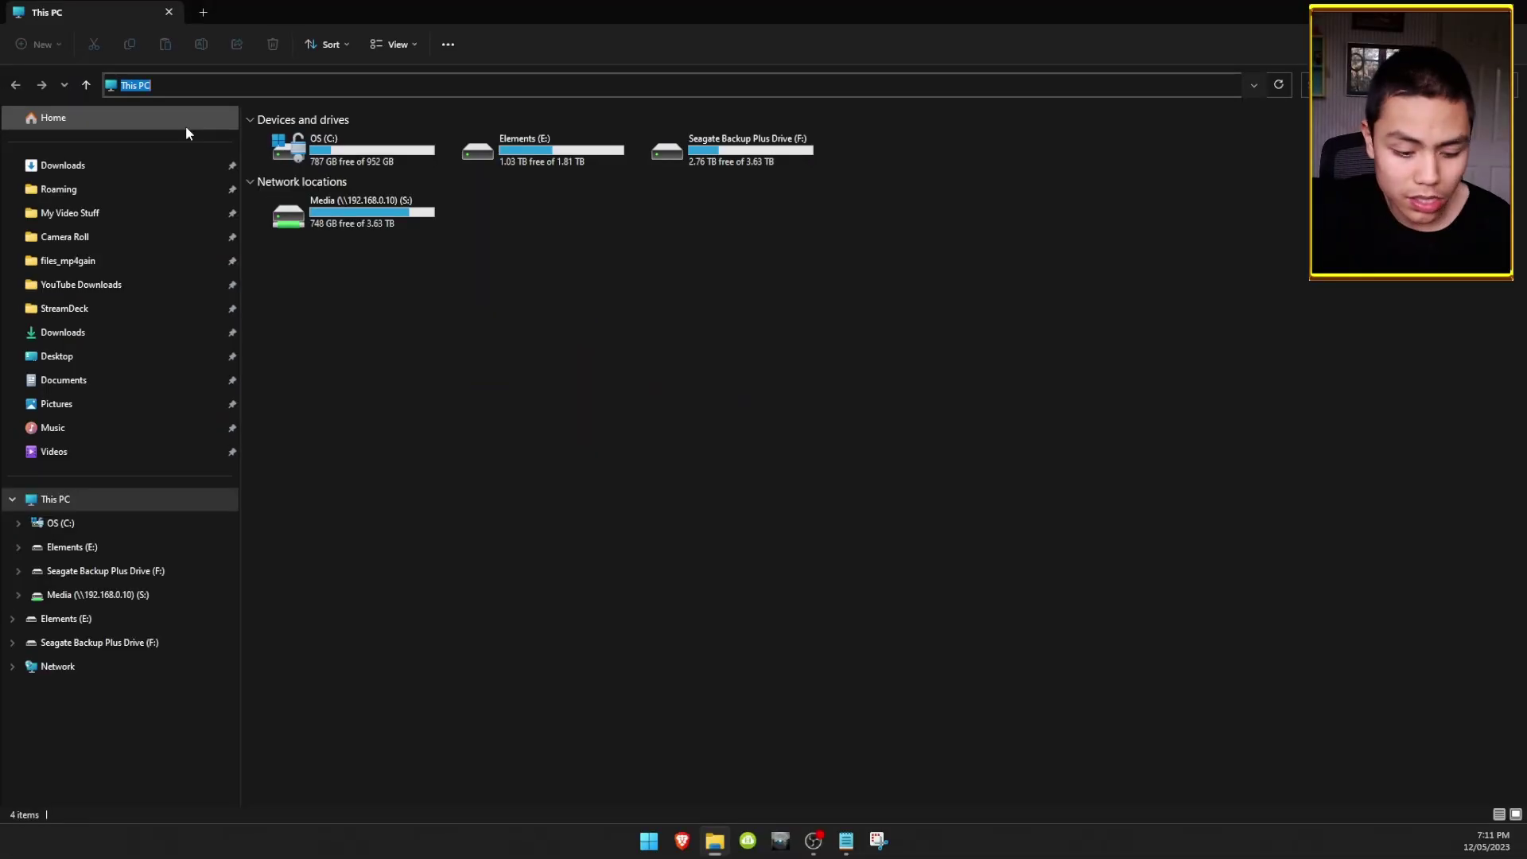
key("BackSpace")
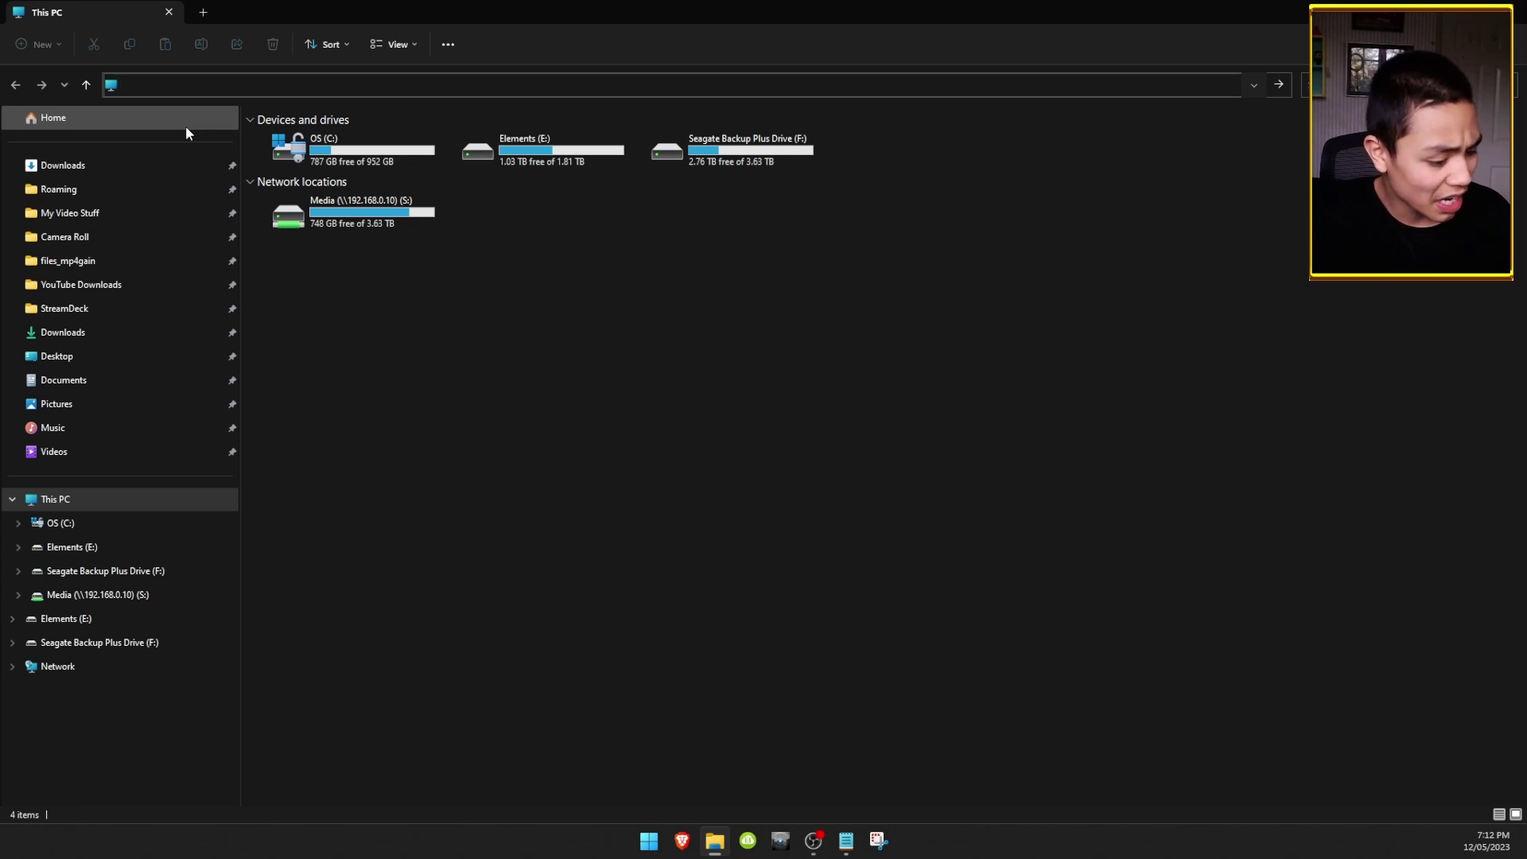
type("ftp")
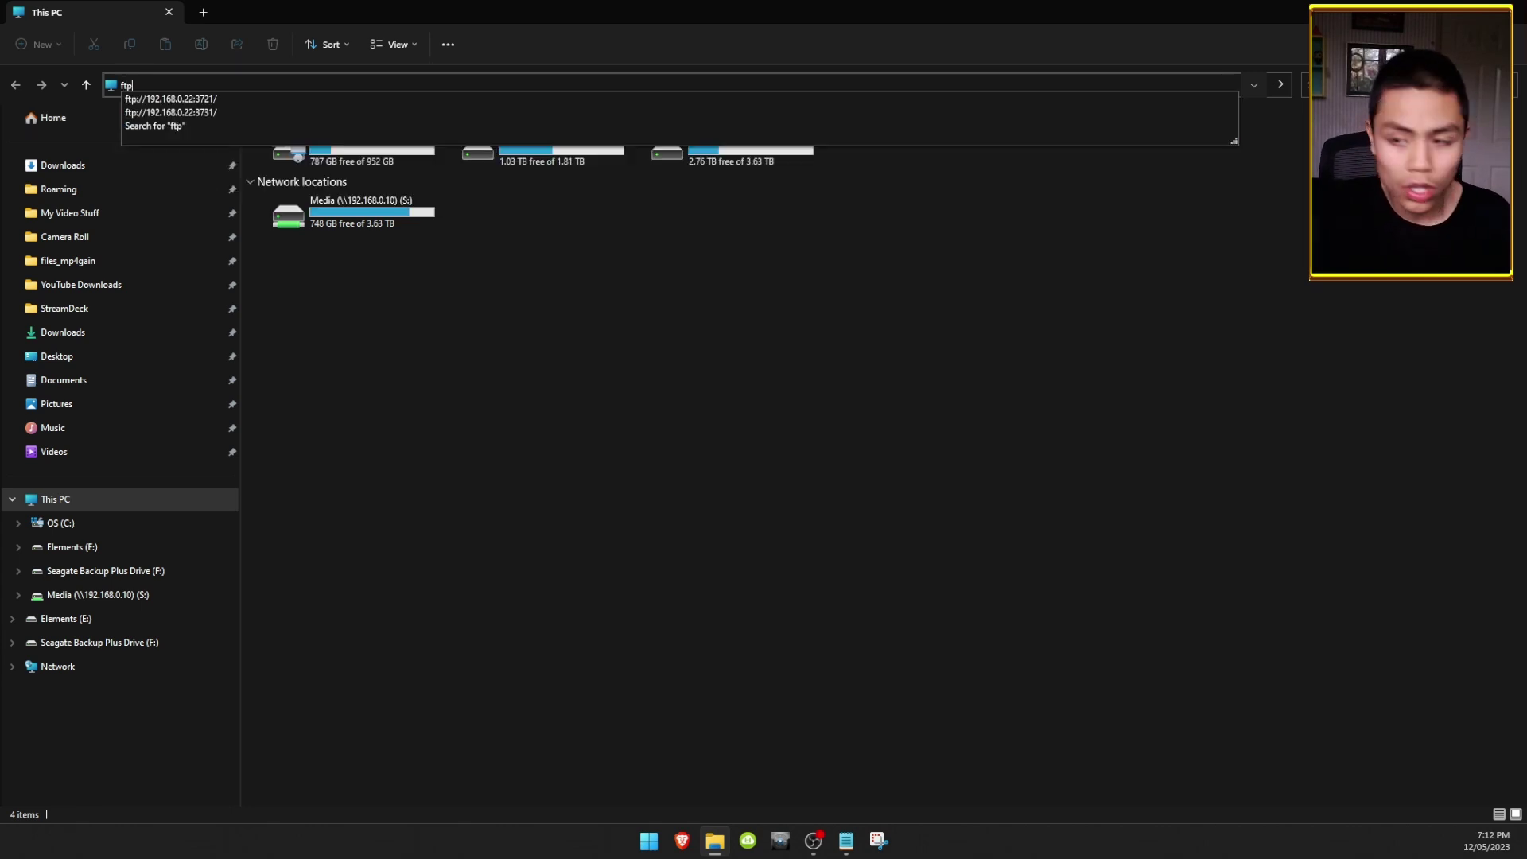
type("@")
key("BackSpace")
type("://")
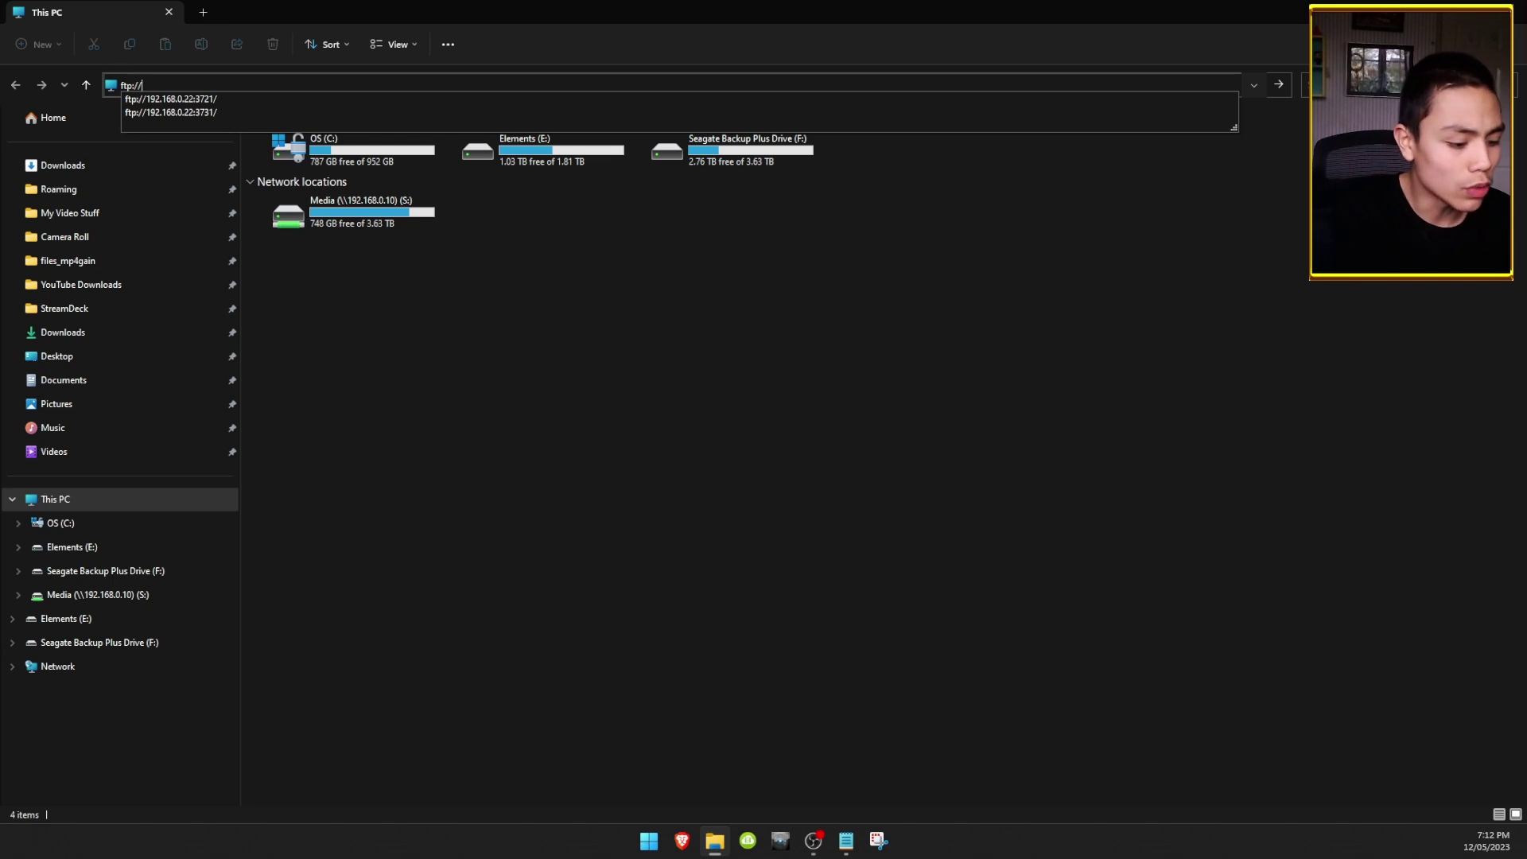
type("192.168")
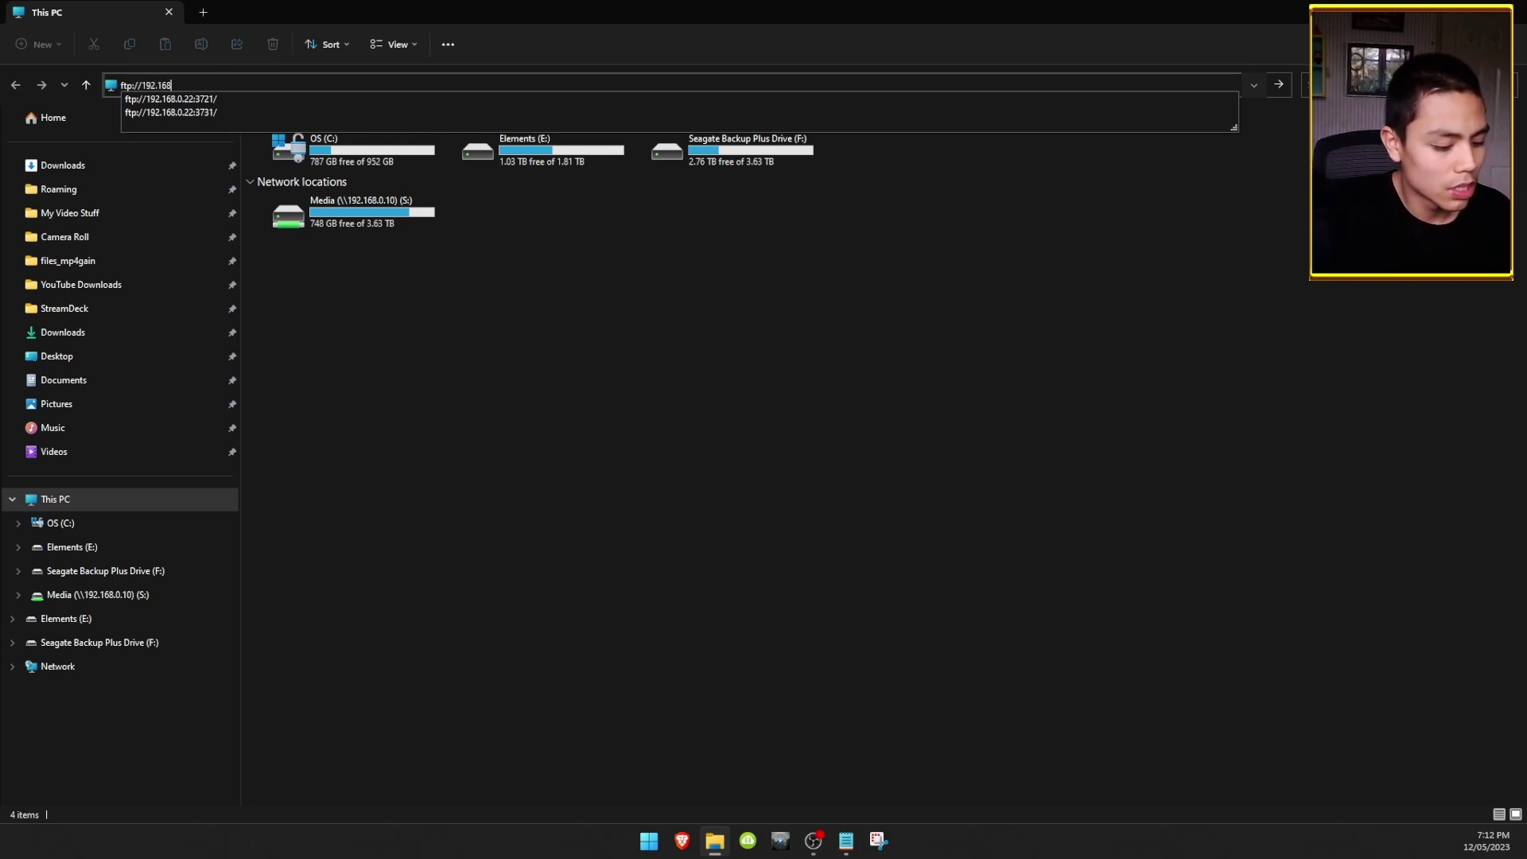
type(".0.22")
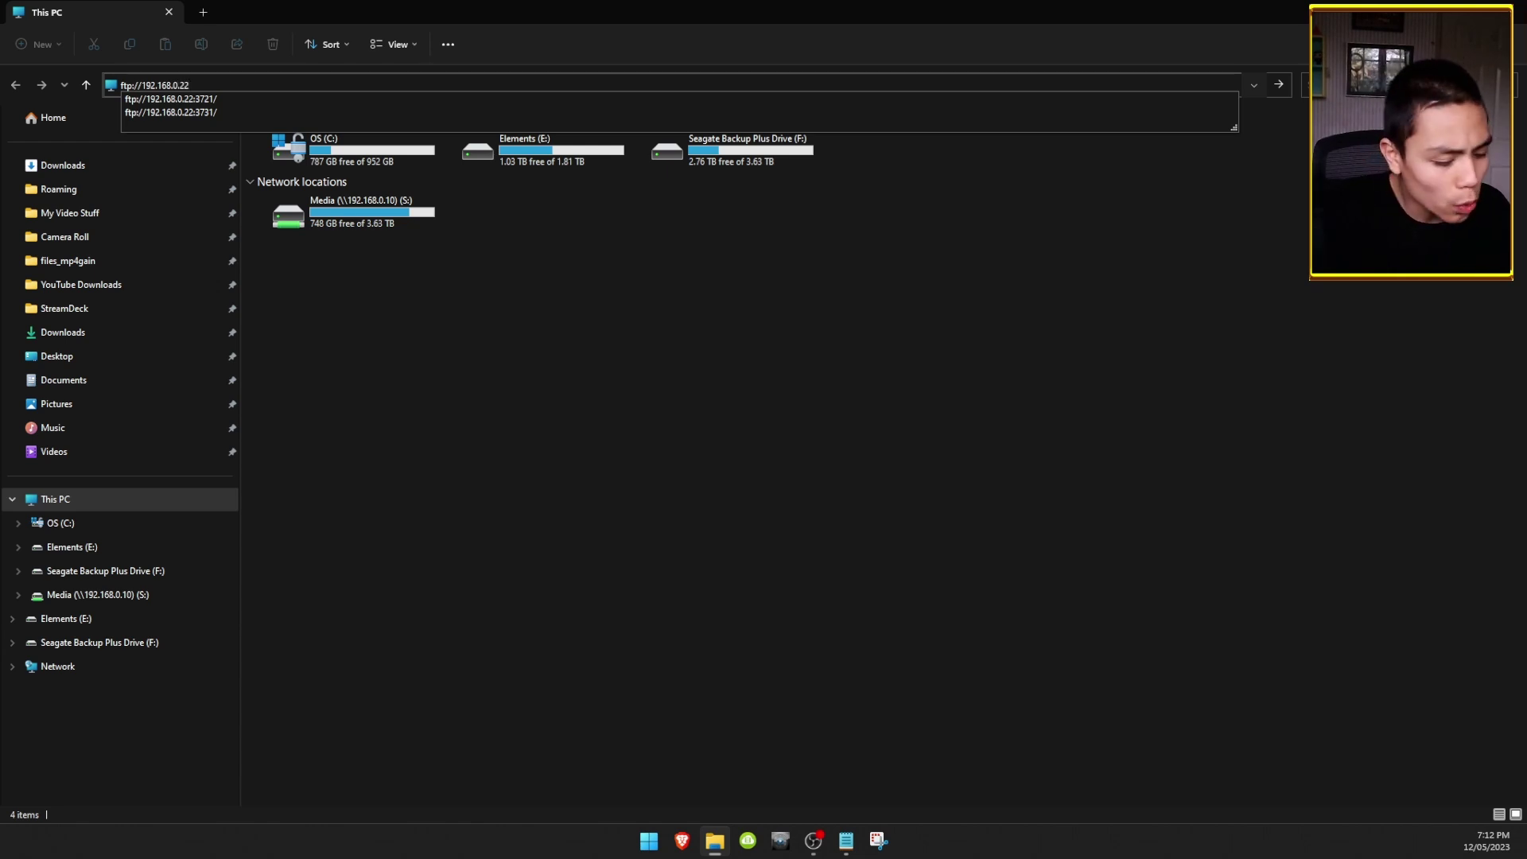
type(":3721")
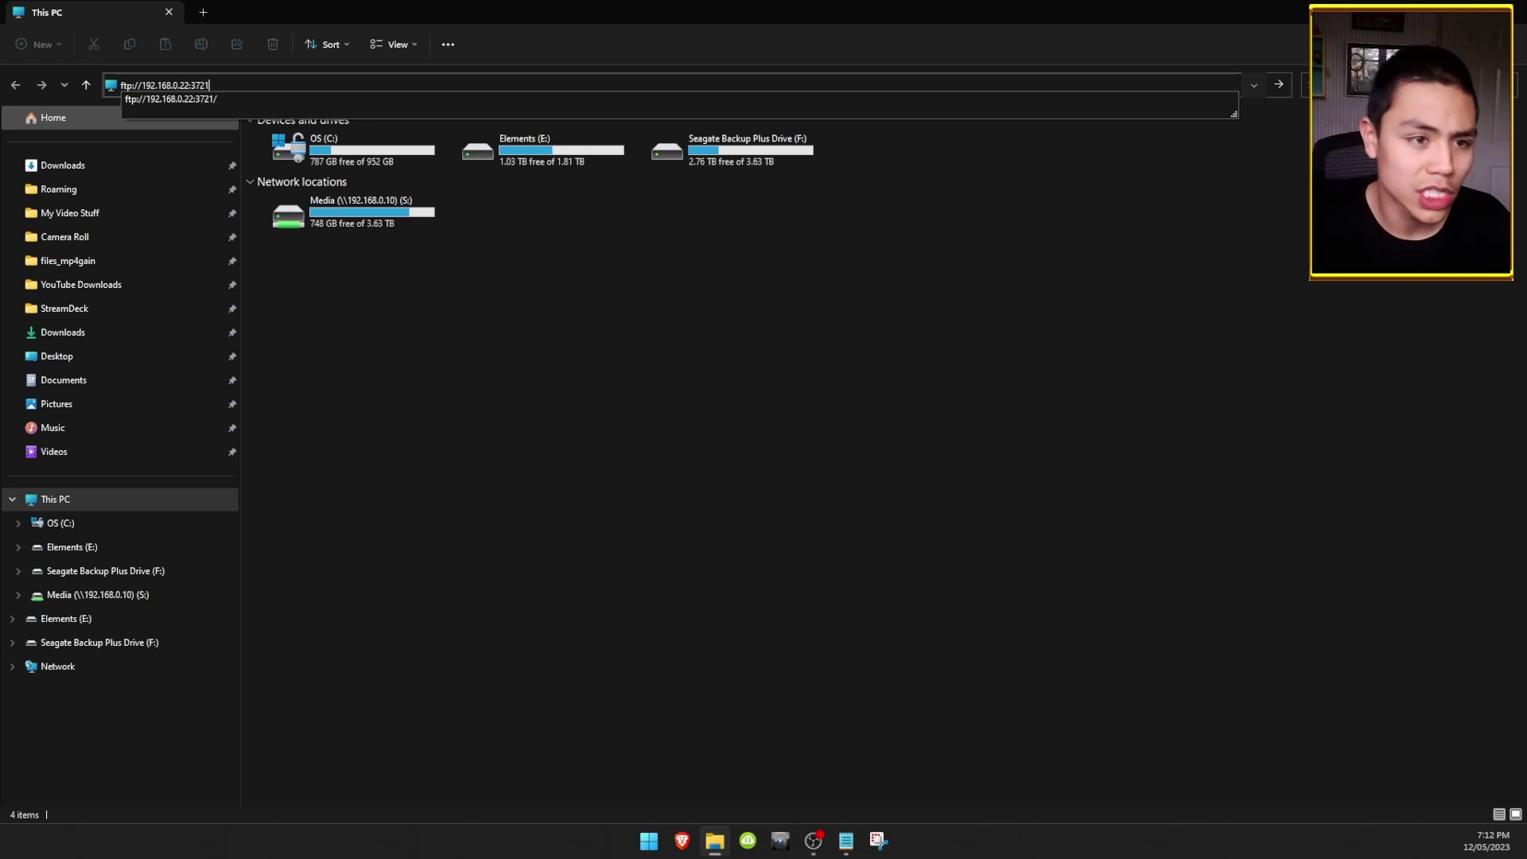
key("Return")
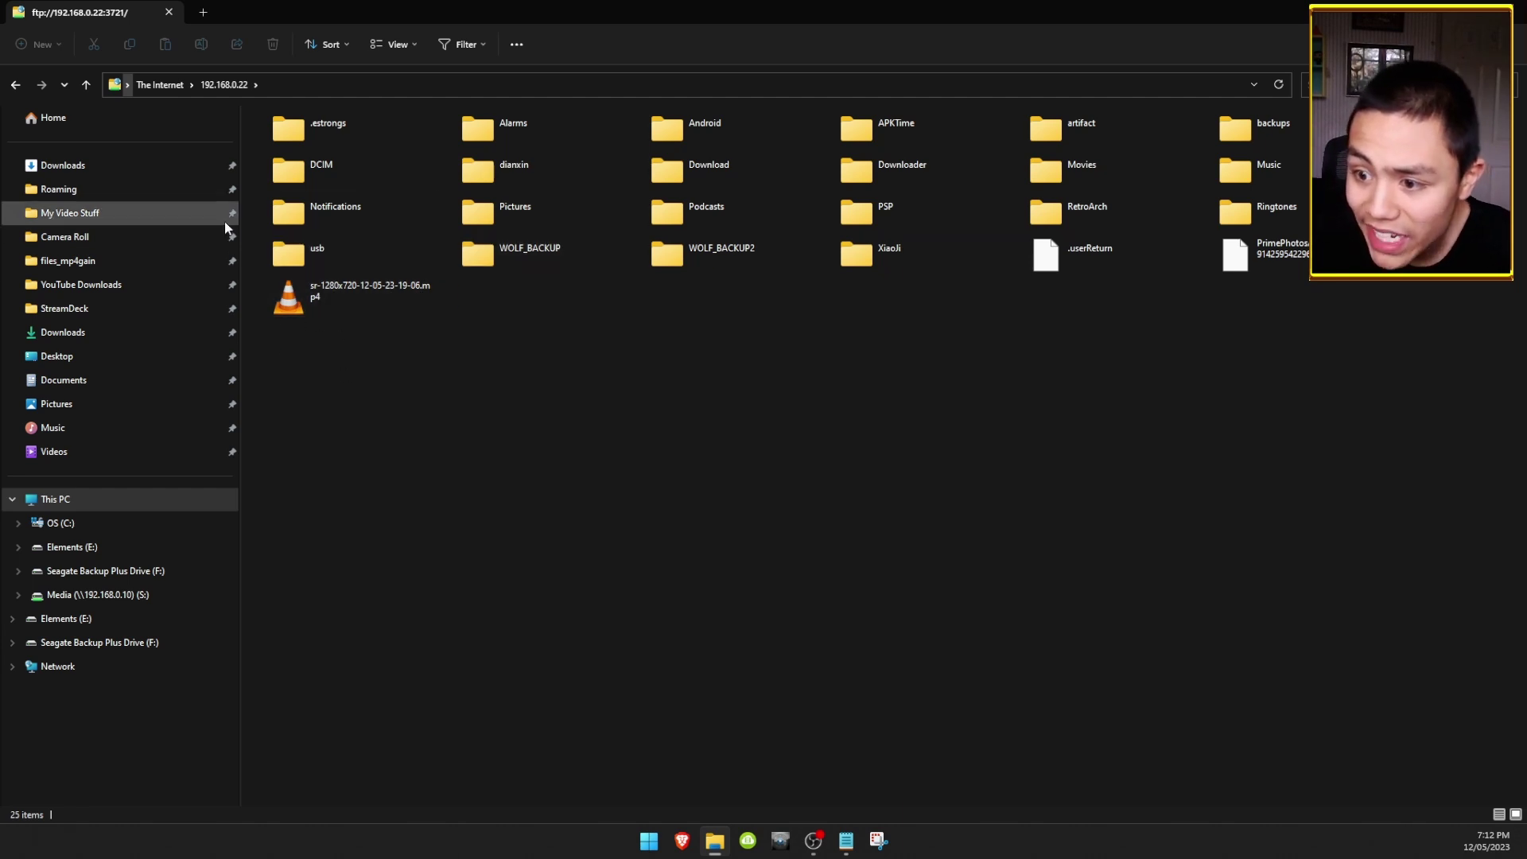
left_click(304, 298)
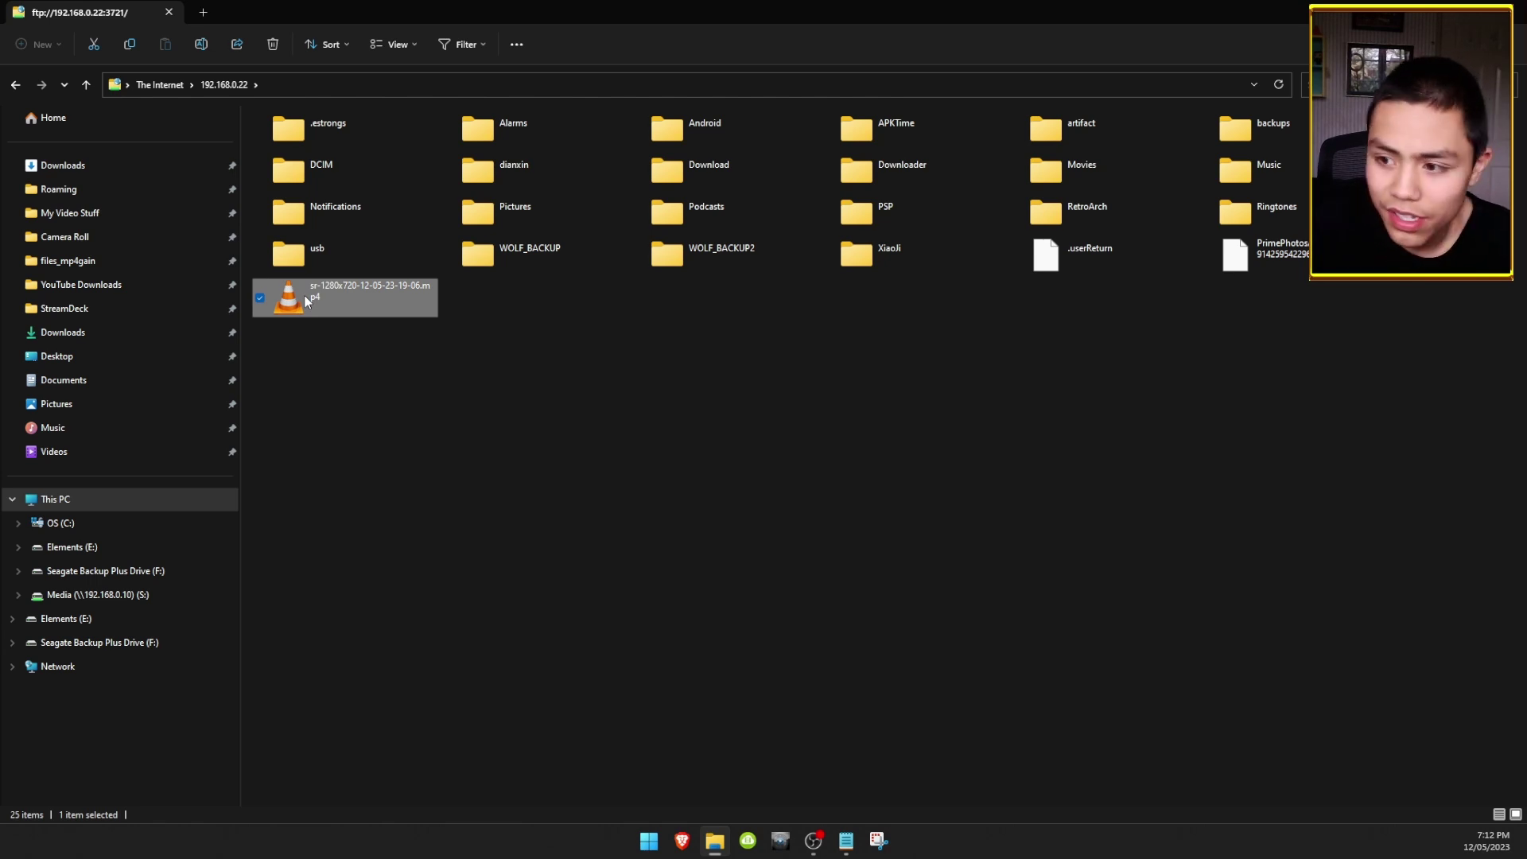
right_click(350, 298)
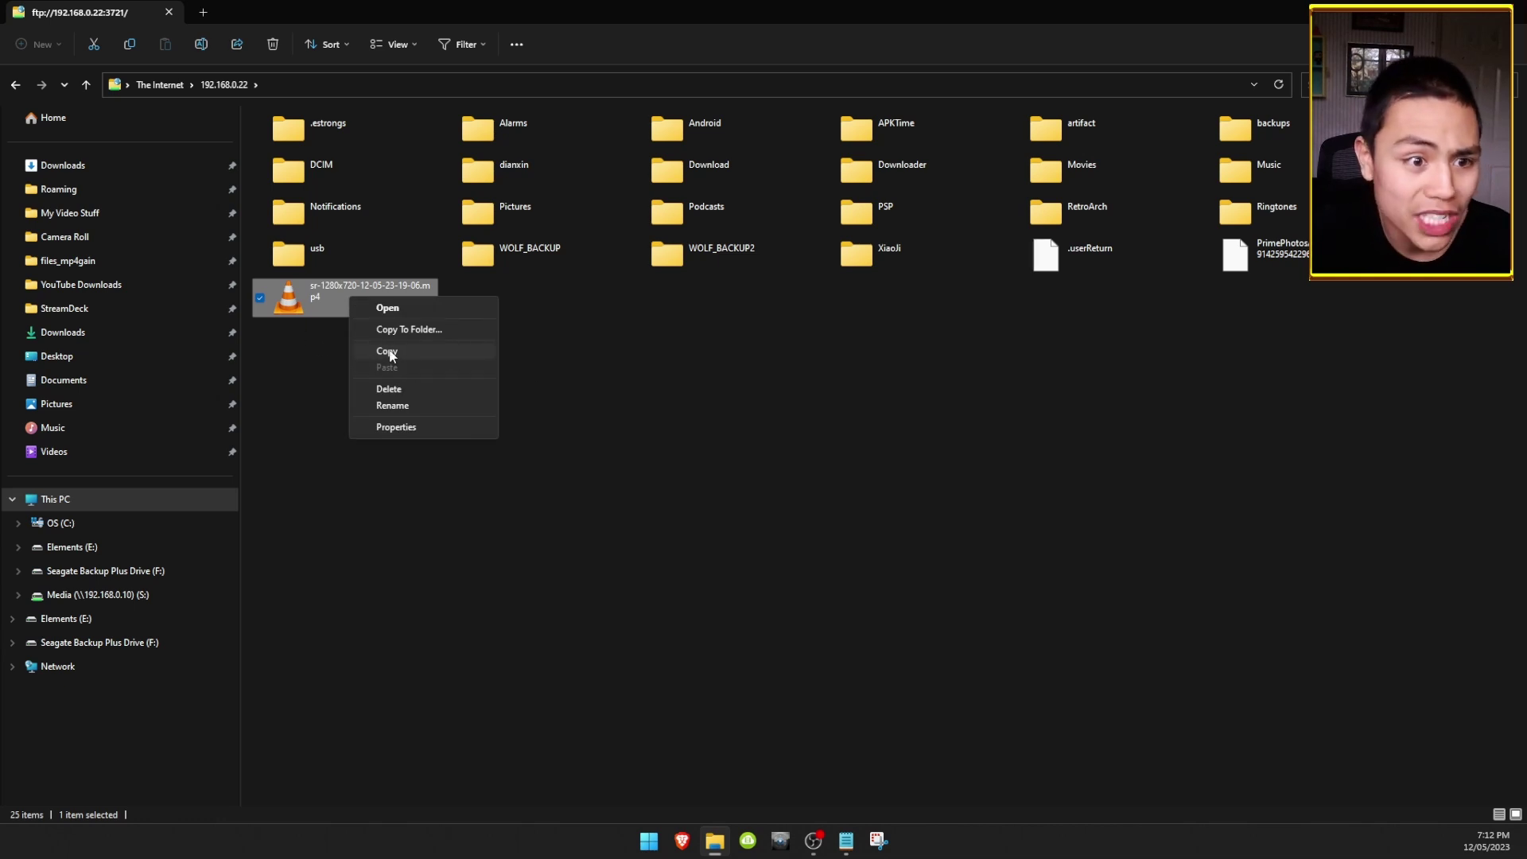
left_click(387, 354)
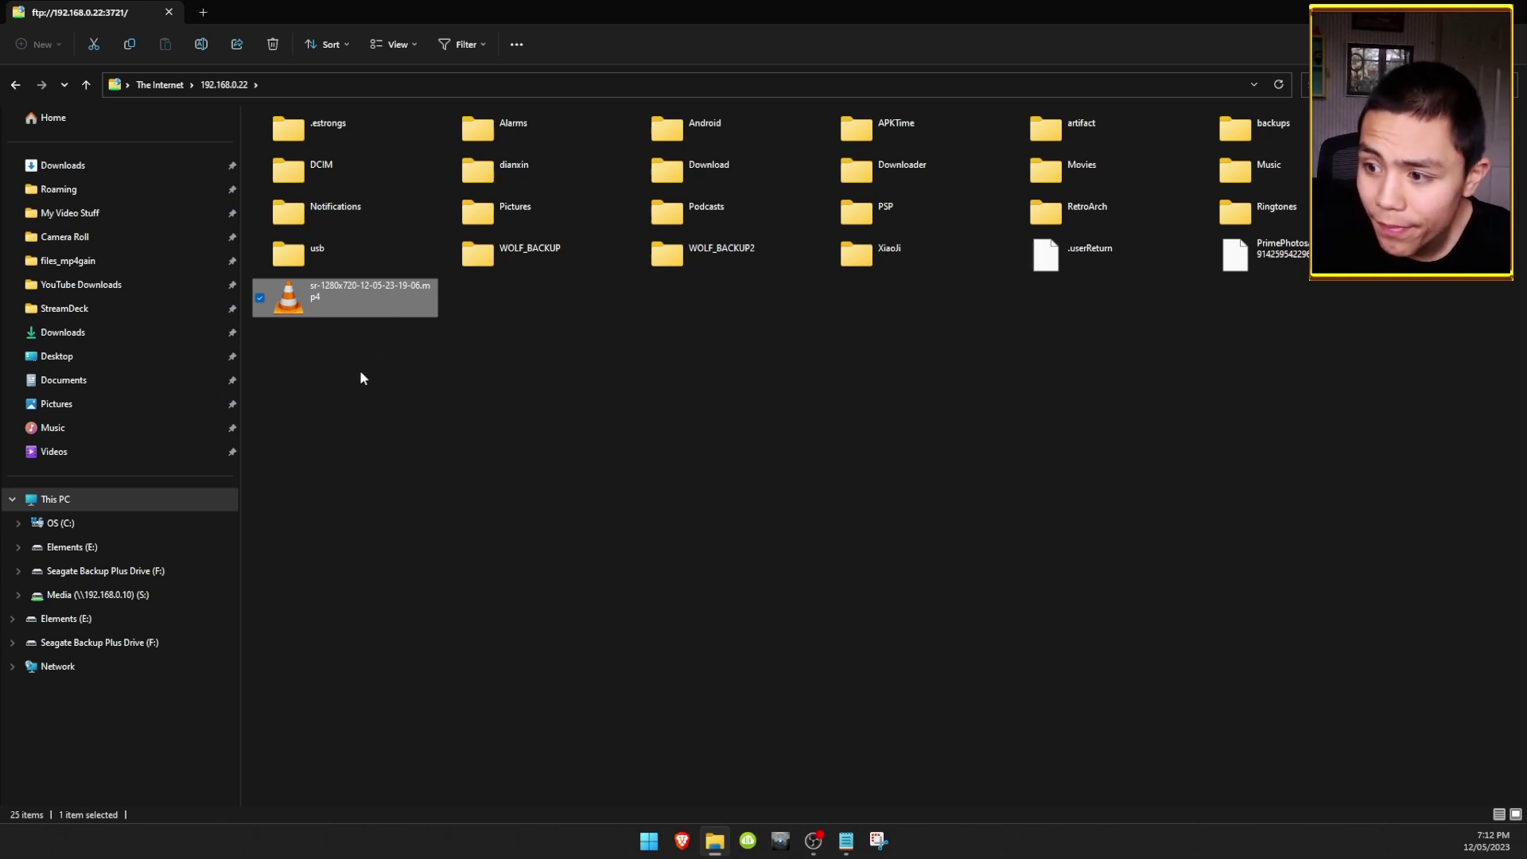
Paste the copied 24.6 MB recording into the PC's Music folder
left_click(54, 429)
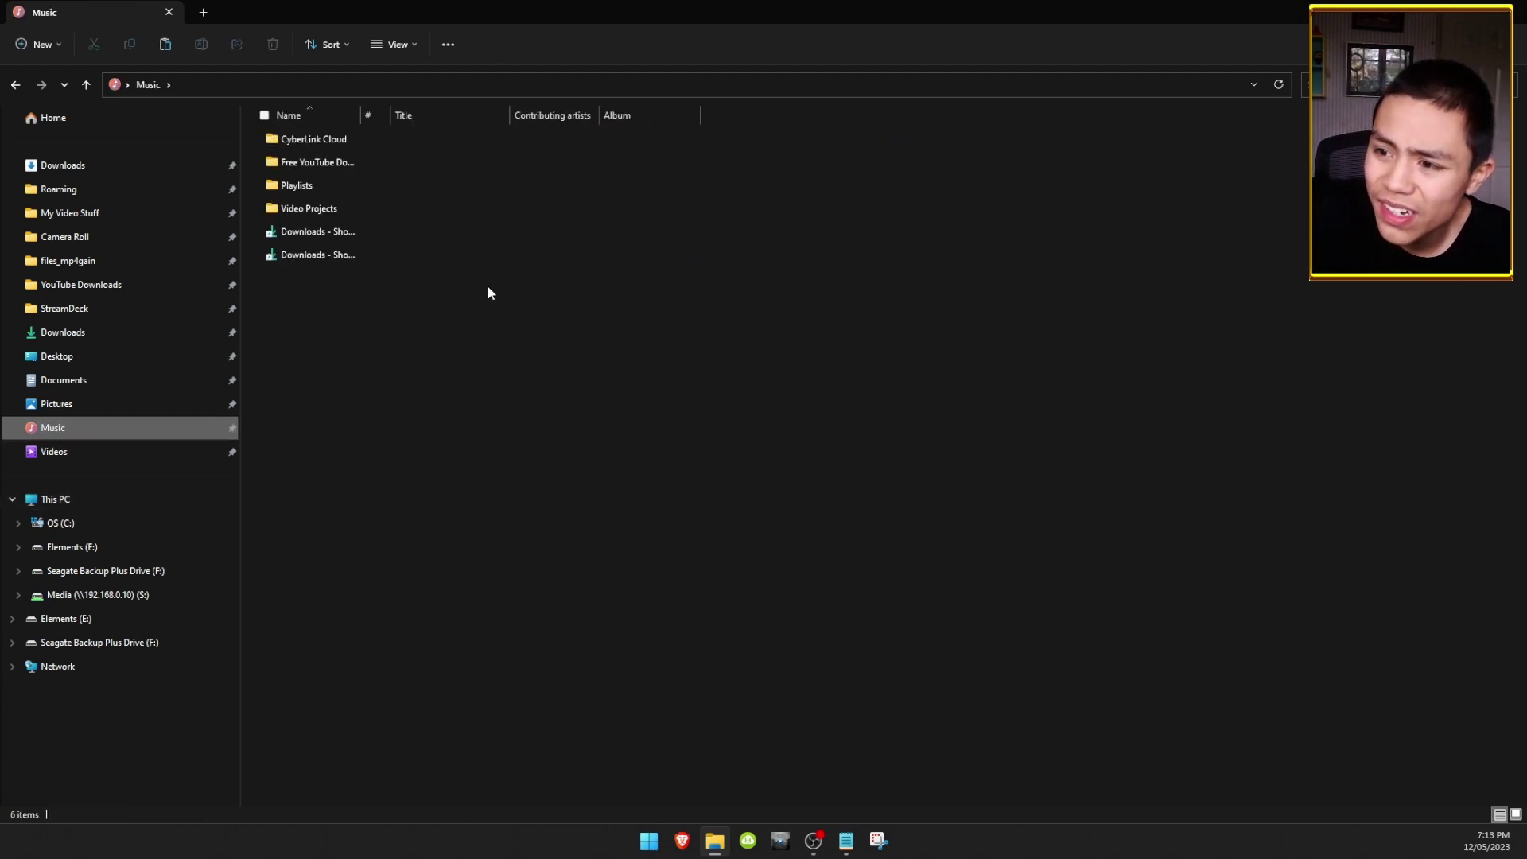
right_click(348, 386)
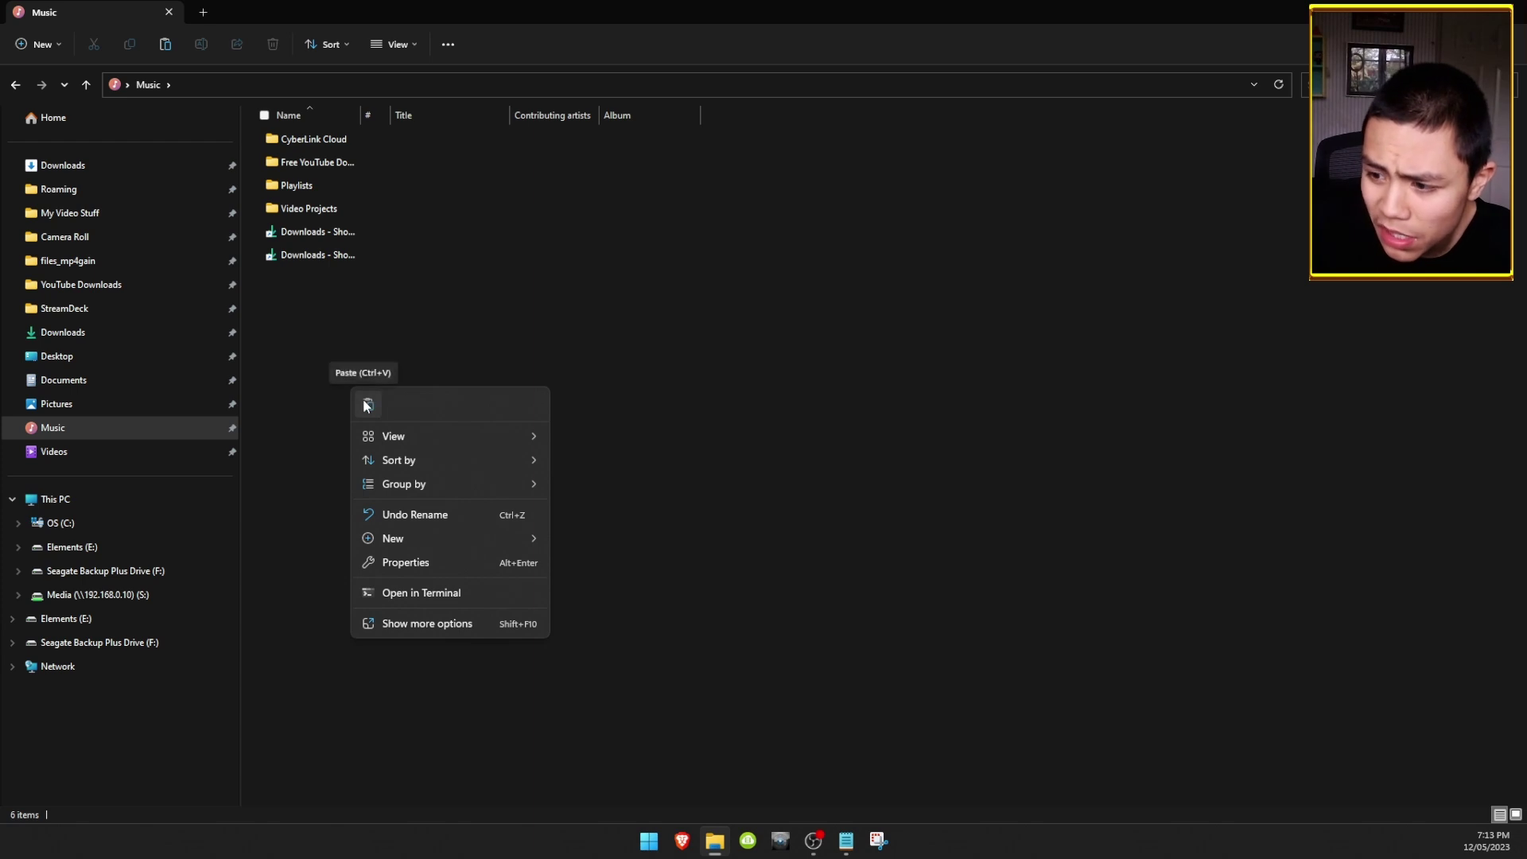
left_click(364, 404)
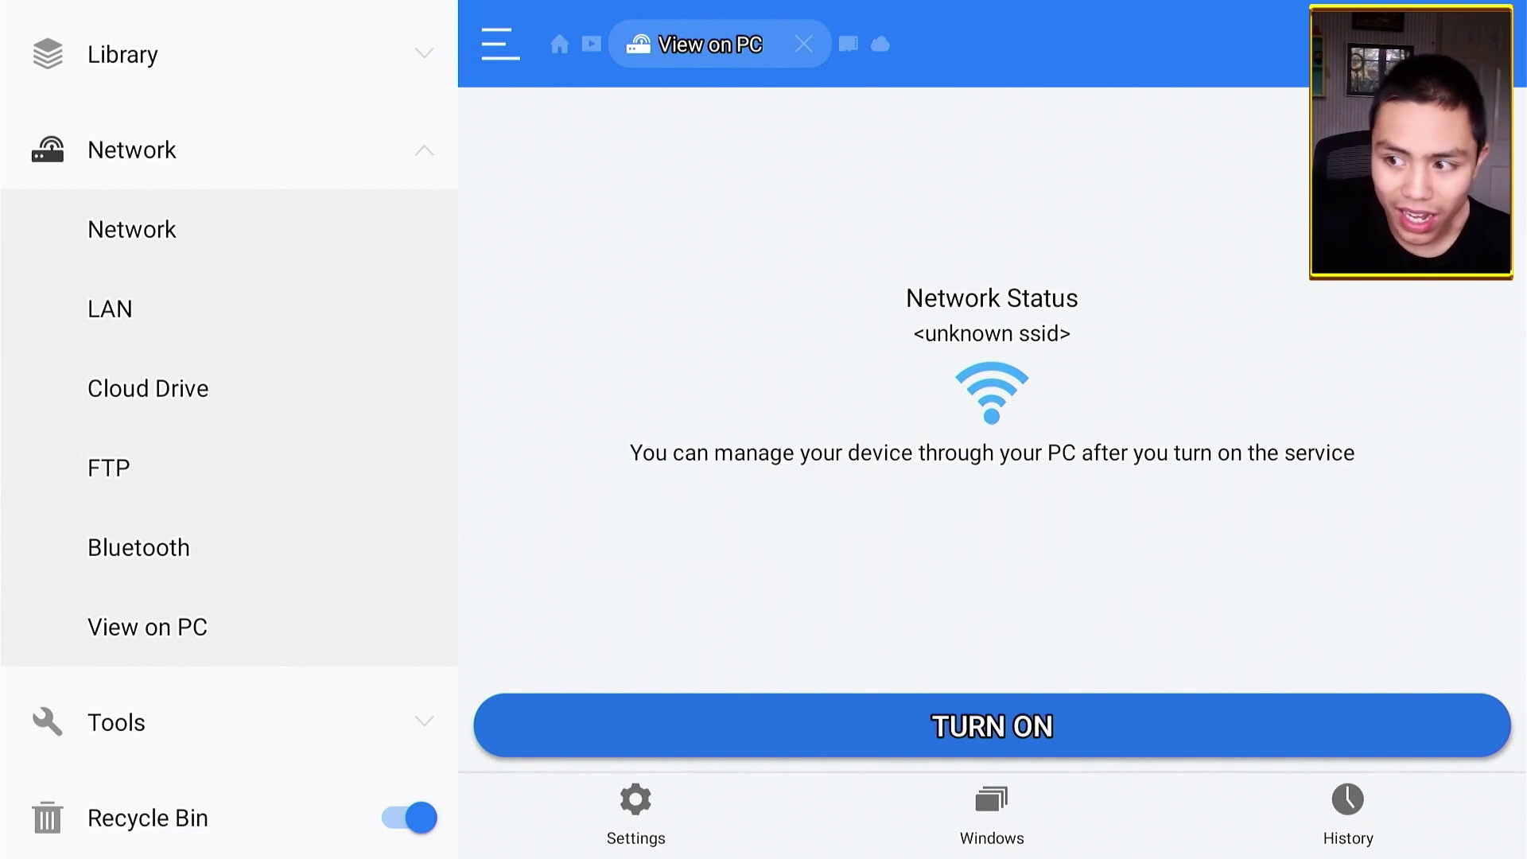
key("Home")
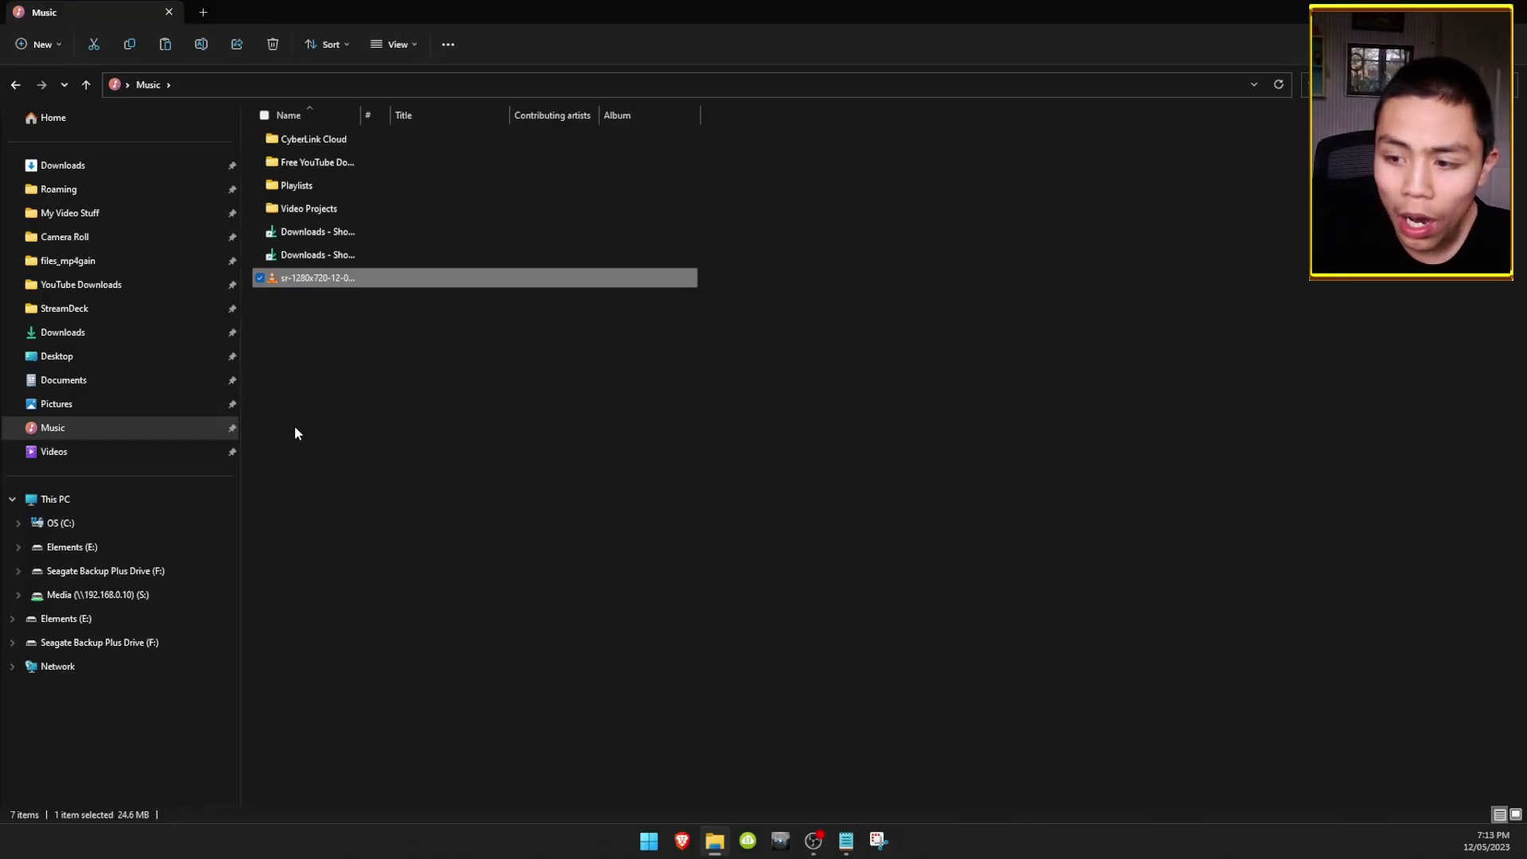
Play the copied sr-1280x720 mp4 from the Music folder in VLC
left_click(294, 429)
left_click(333, 280)
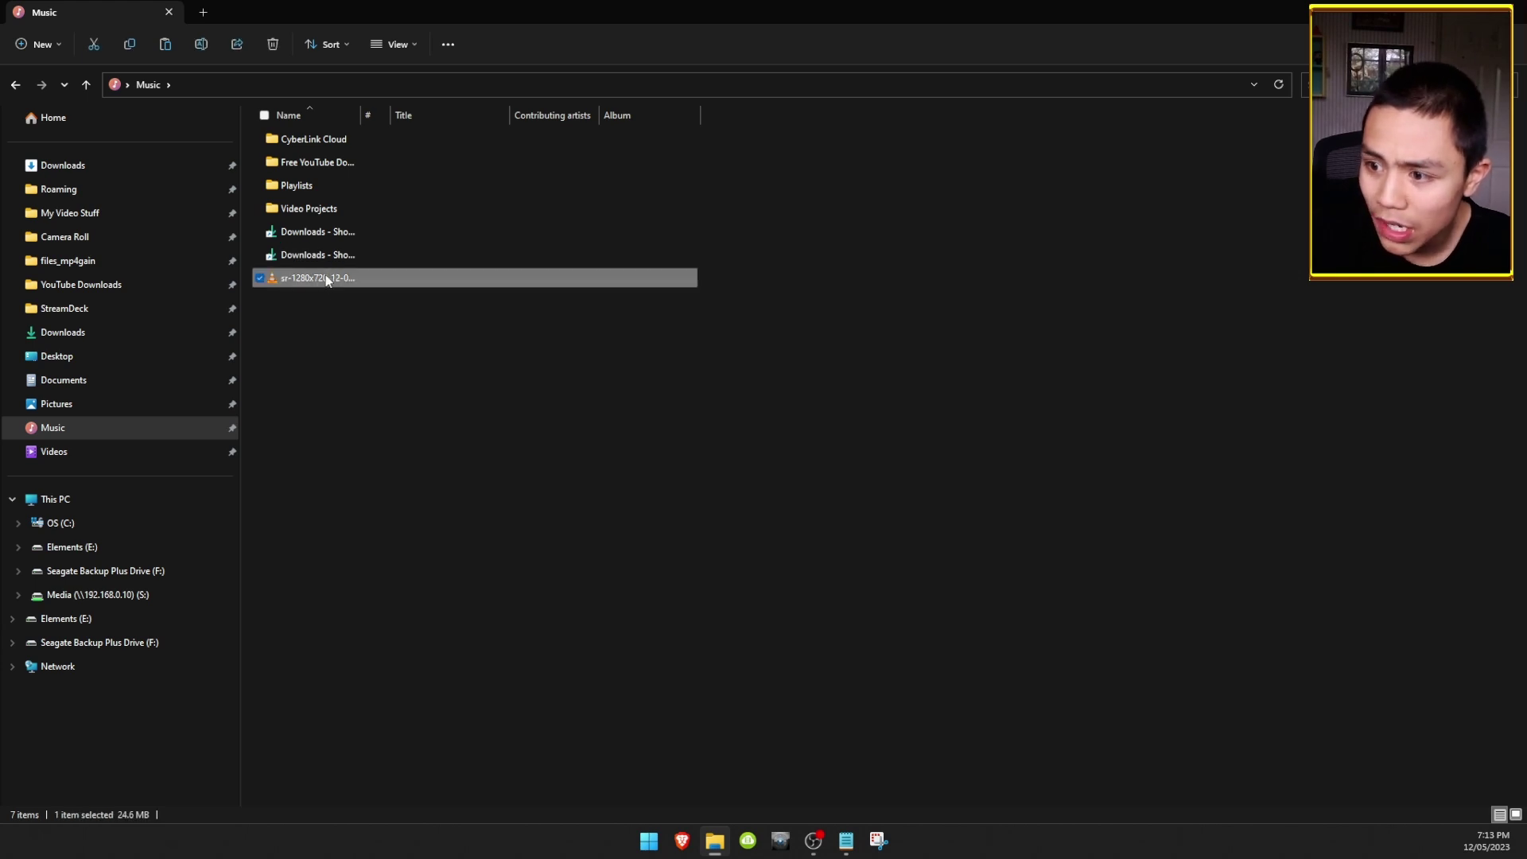
double_click(325, 282)
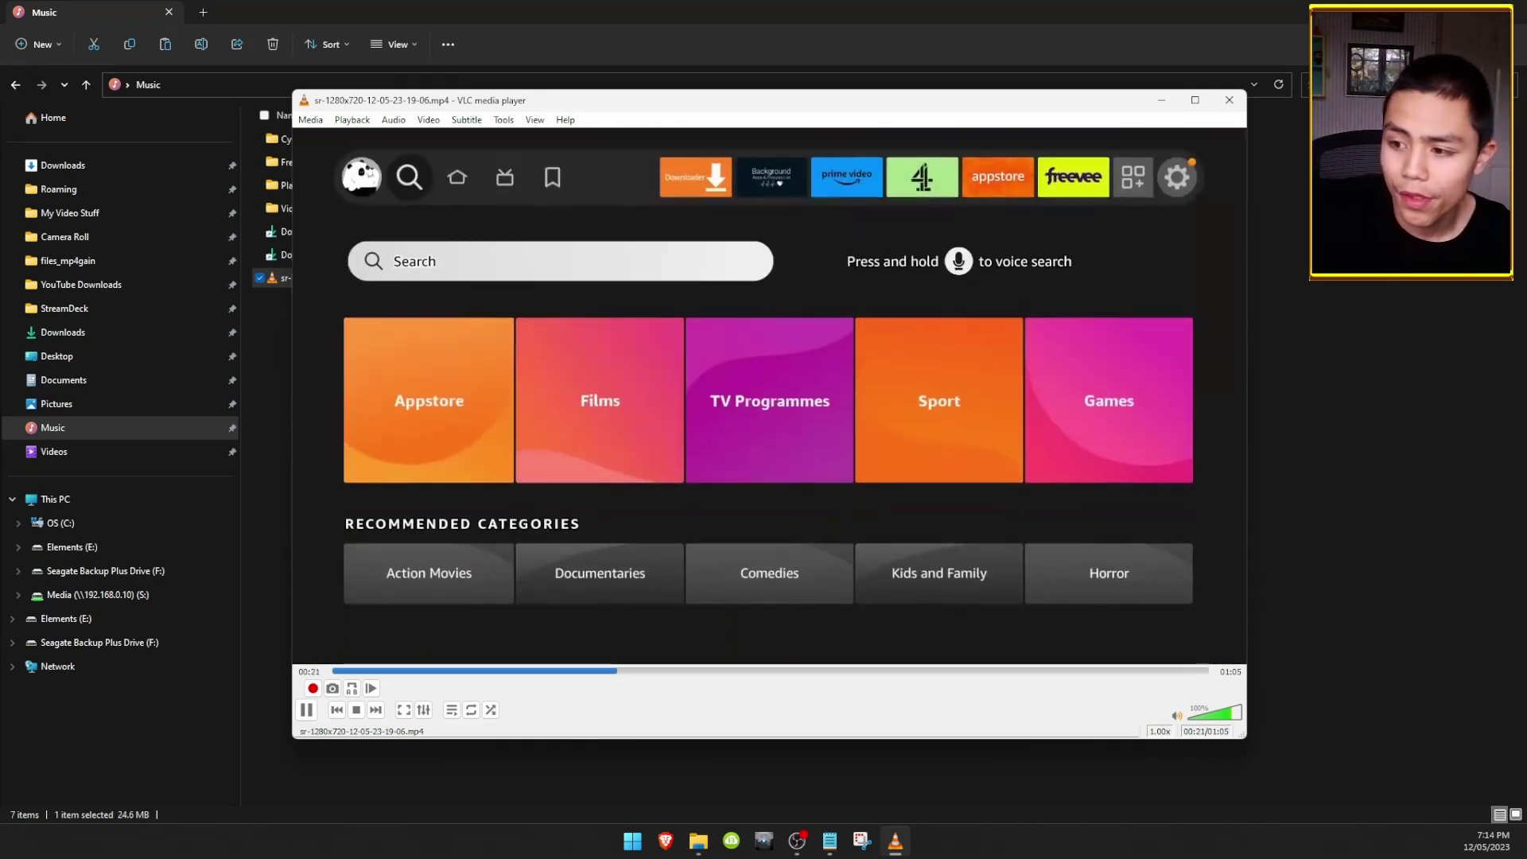
Pause the VLC playback at 00:21 of 01:05
key("space")
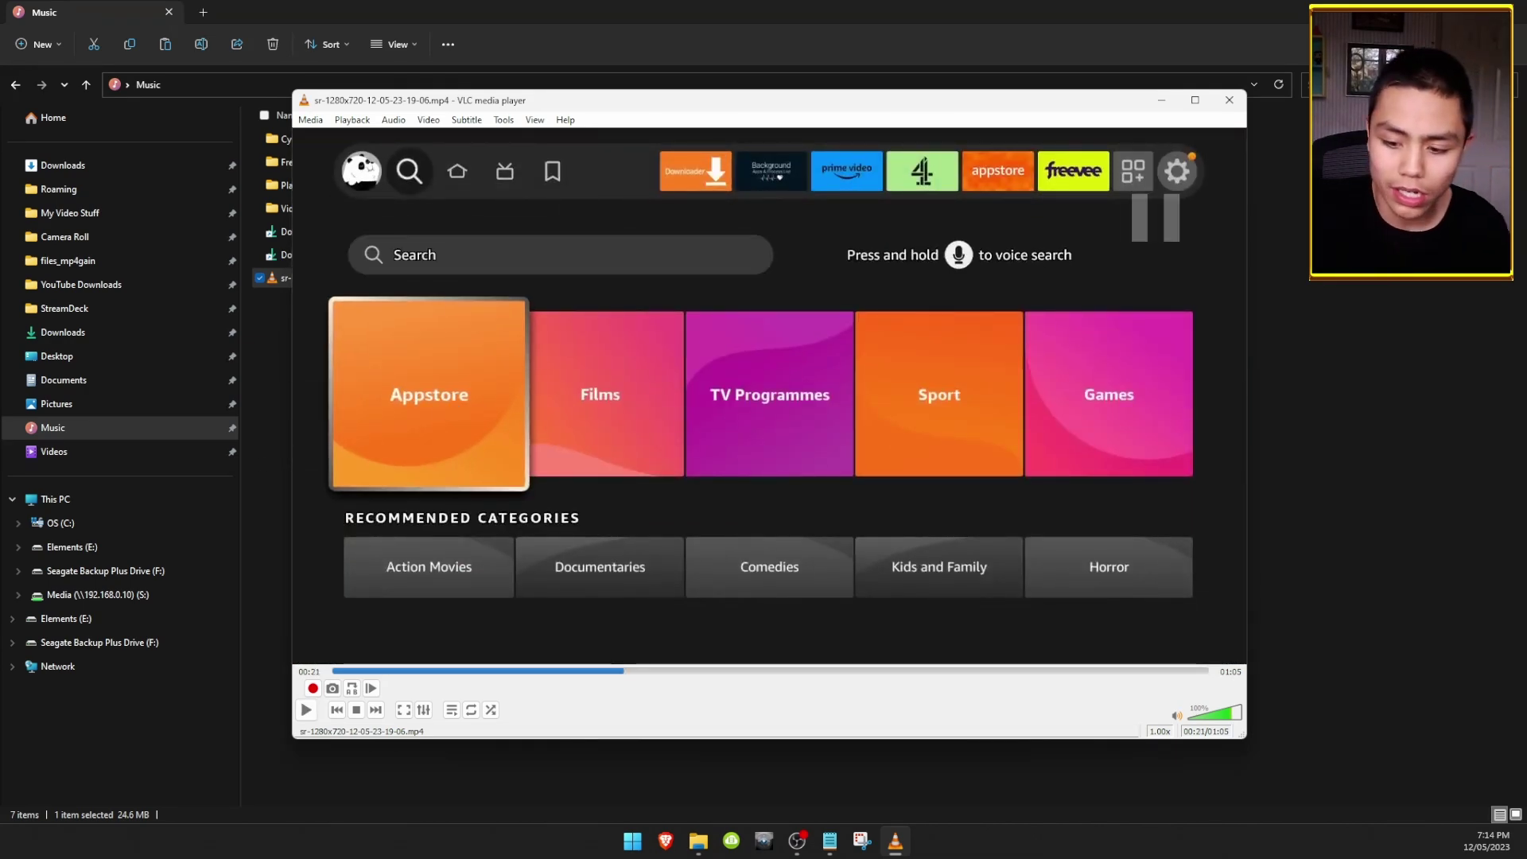